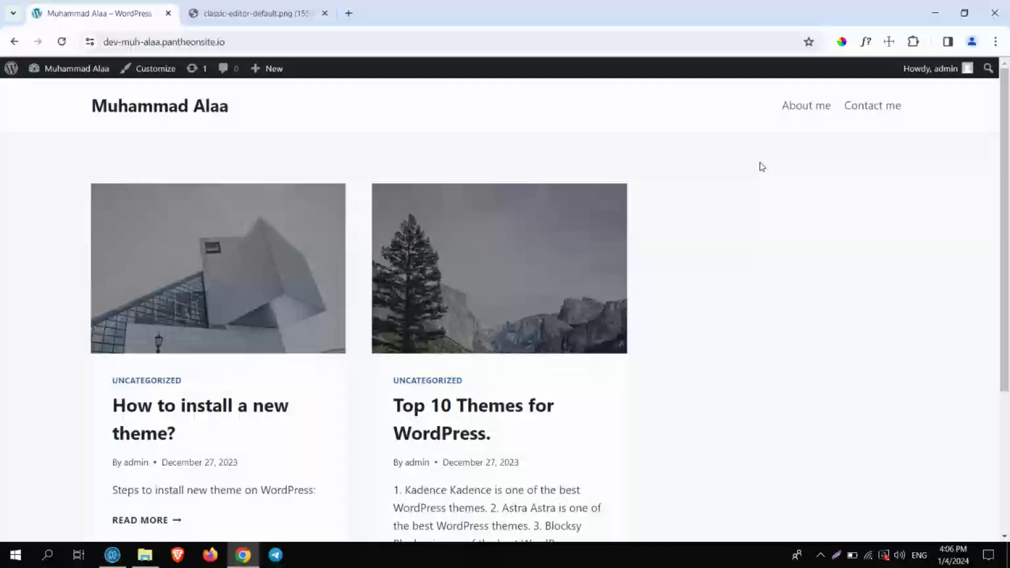
- Open the site's admin dashboard and view its installed themes
left_click(85, 69)
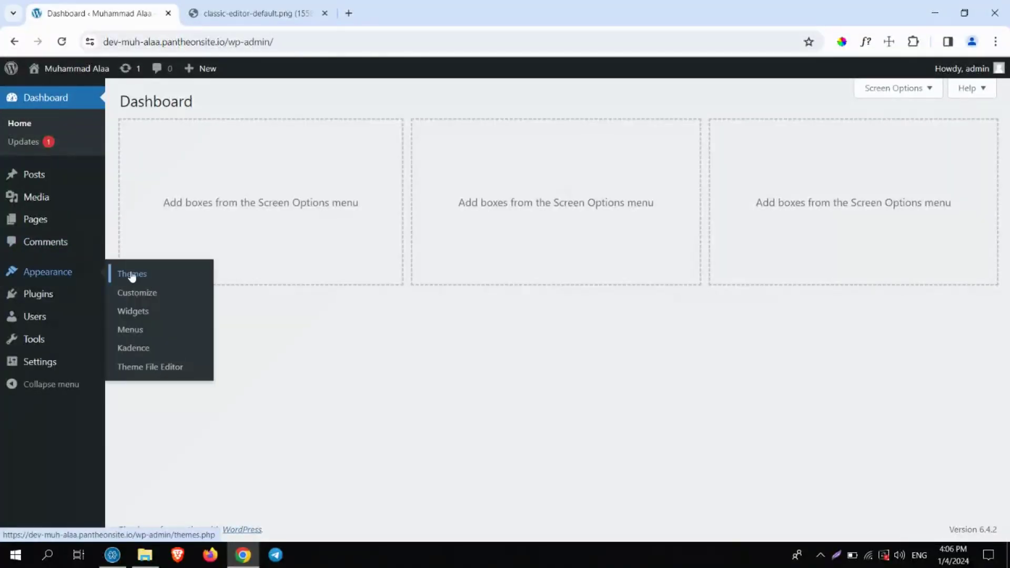
left_click(132, 275)
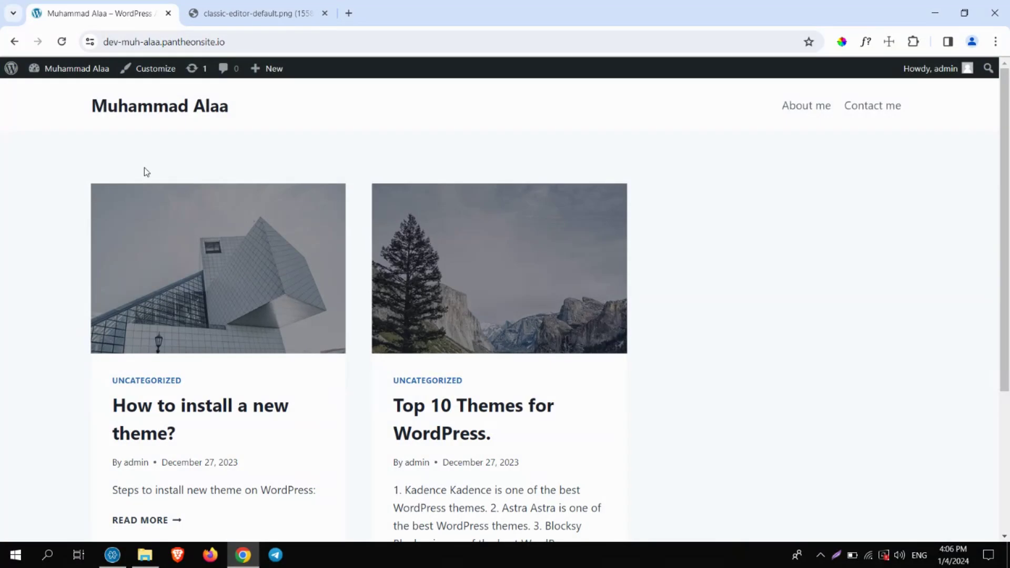
- Start a new post from the dashboard's post list and display the available blocks for its first paragraph
left_click(82, 71)
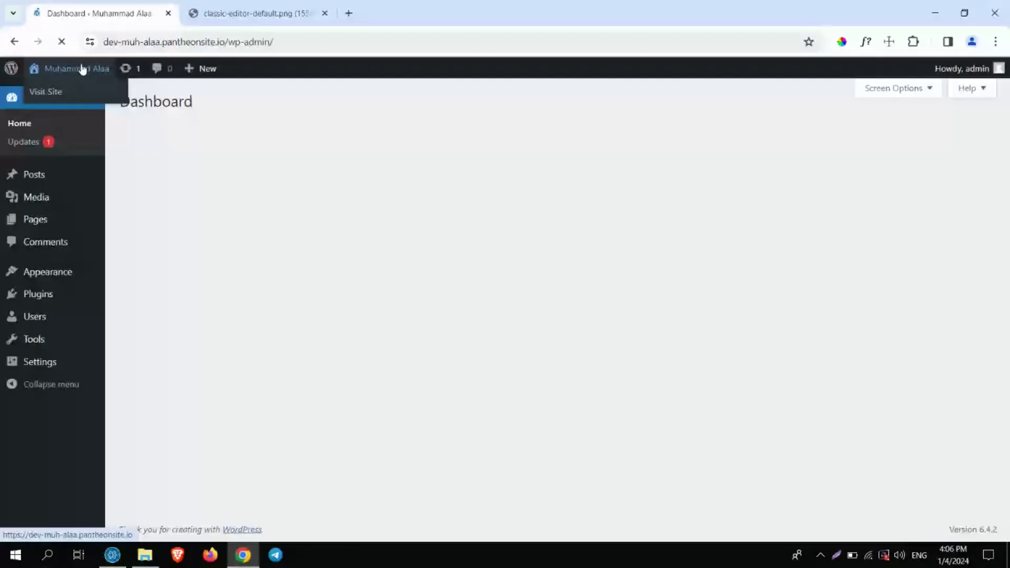
mouse_move(35, 176)
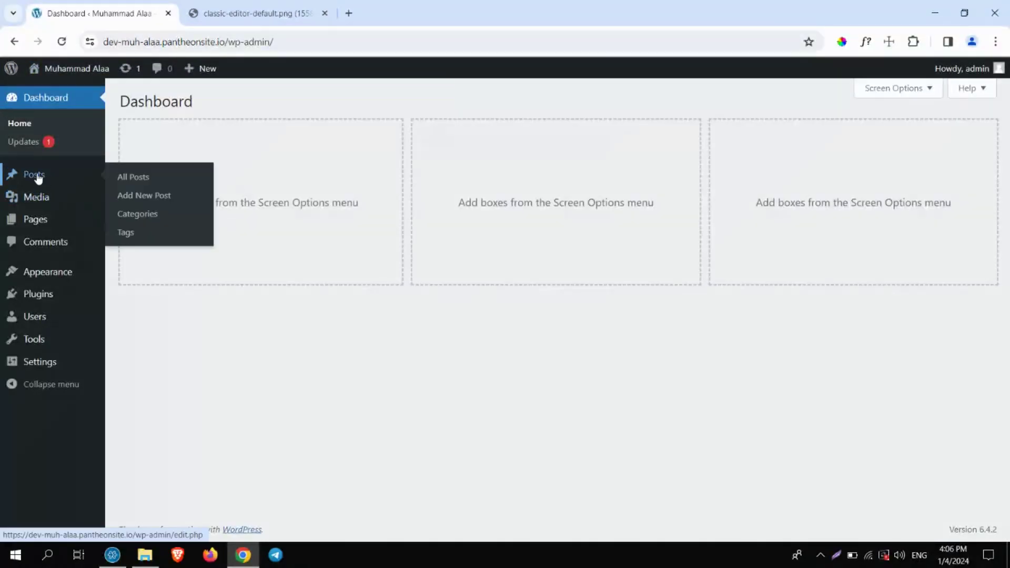
mouse_move(44, 221)
left_click(32, 177)
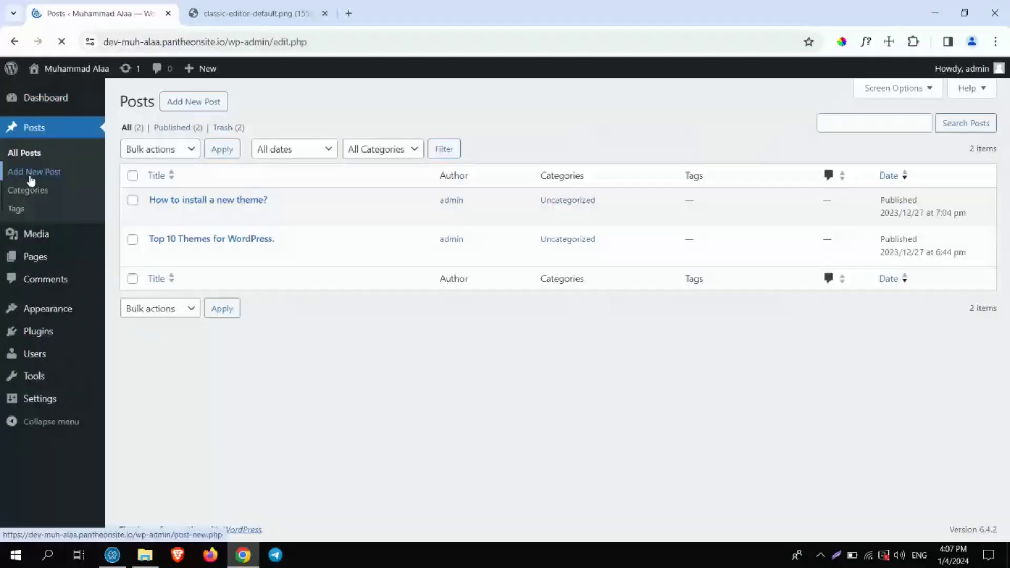
left_click(194, 105)
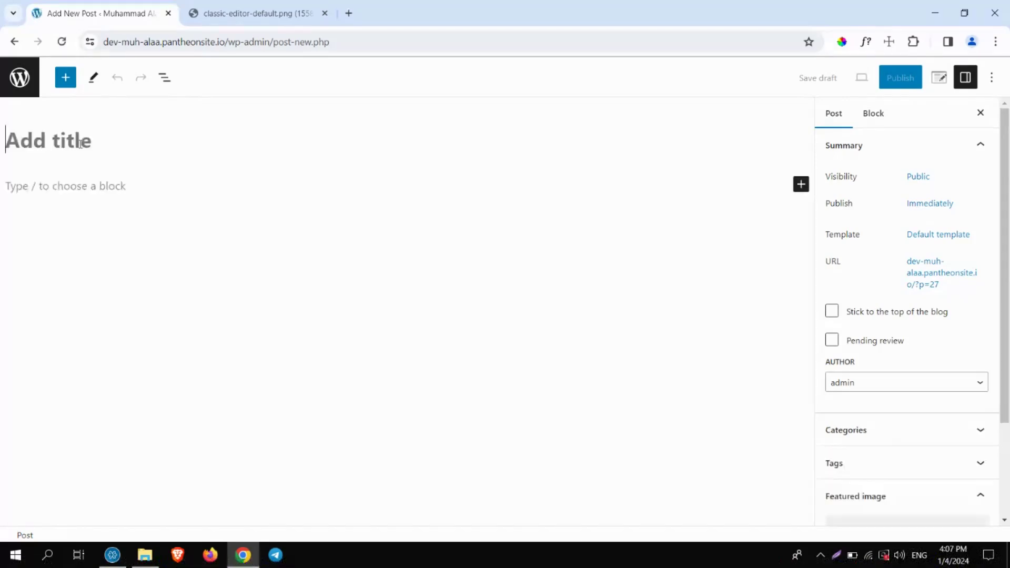
left_click(69, 189)
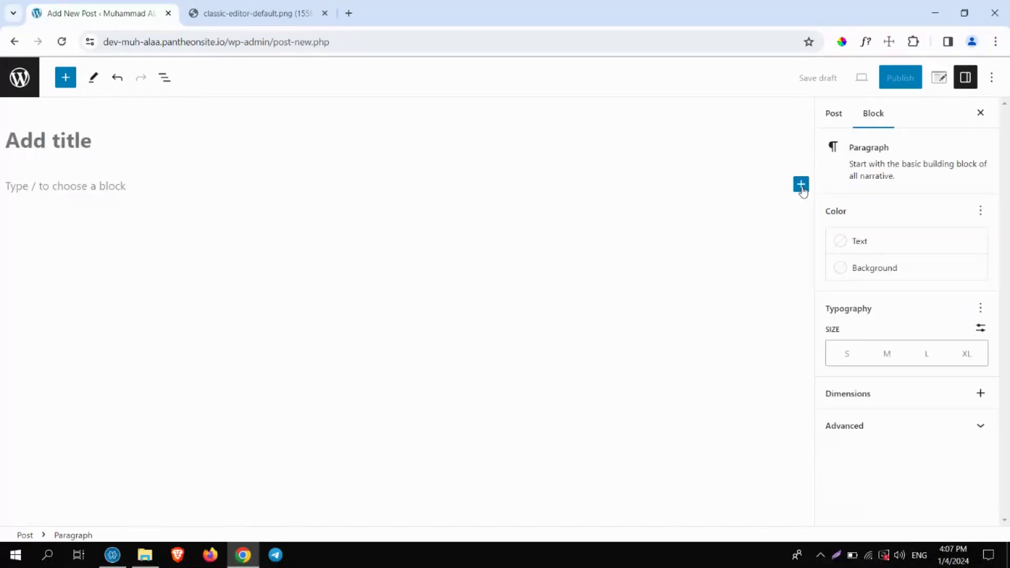
left_click(801, 185)
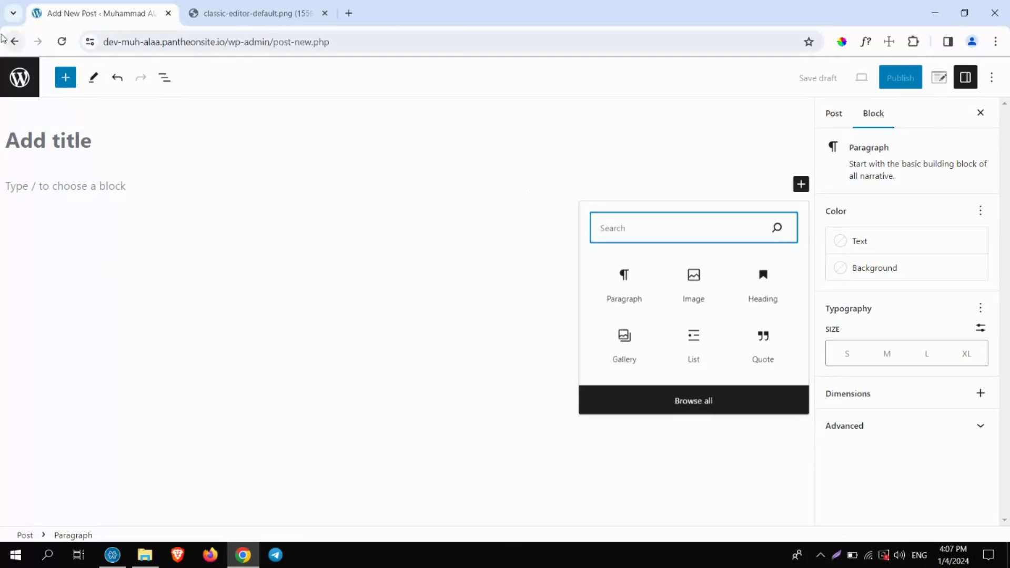
- Abandon the unsaved post, view the blank editor for a new page and return to the pages list
left_click(64, 43)
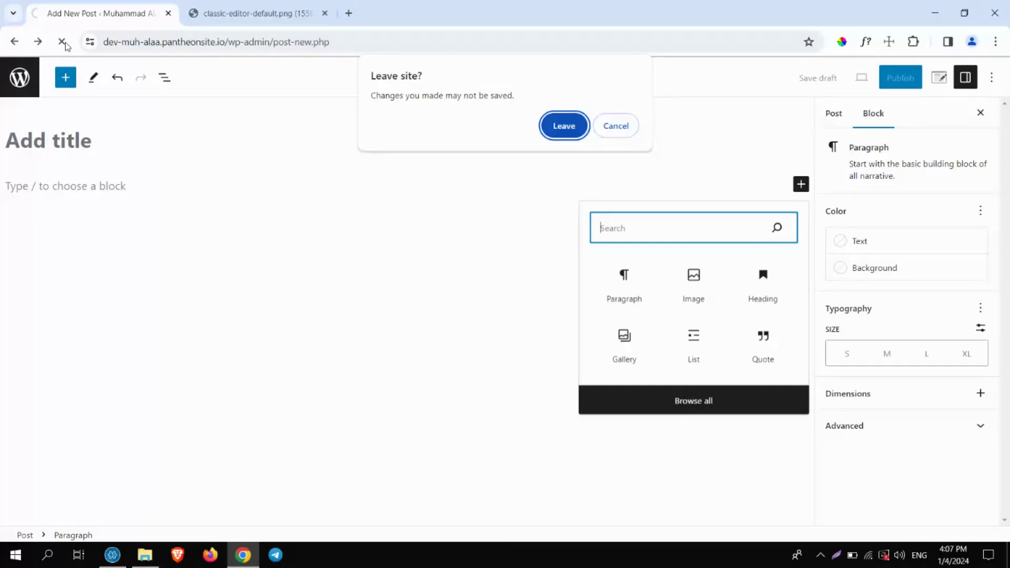
key("Return")
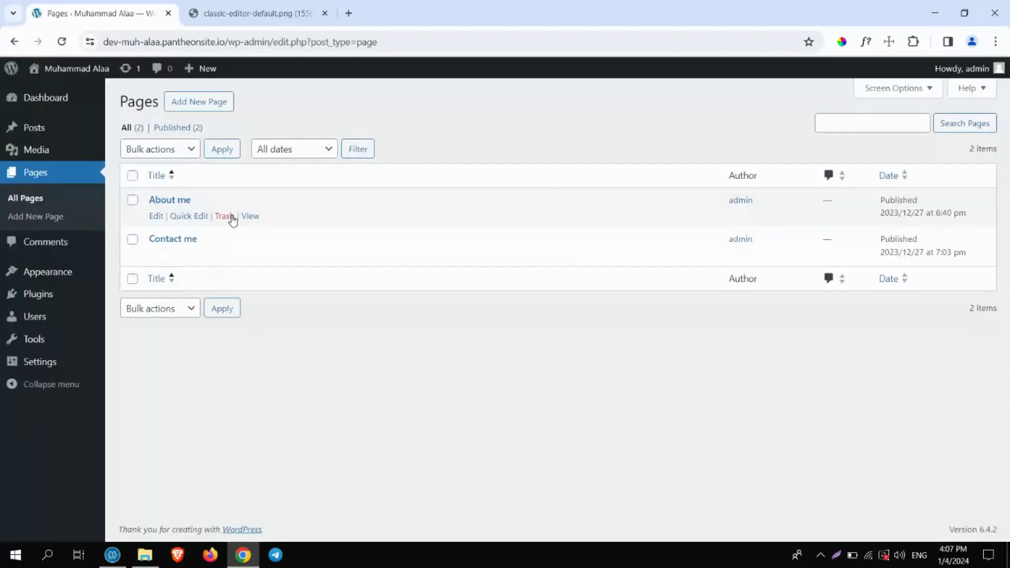
left_click(200, 102)
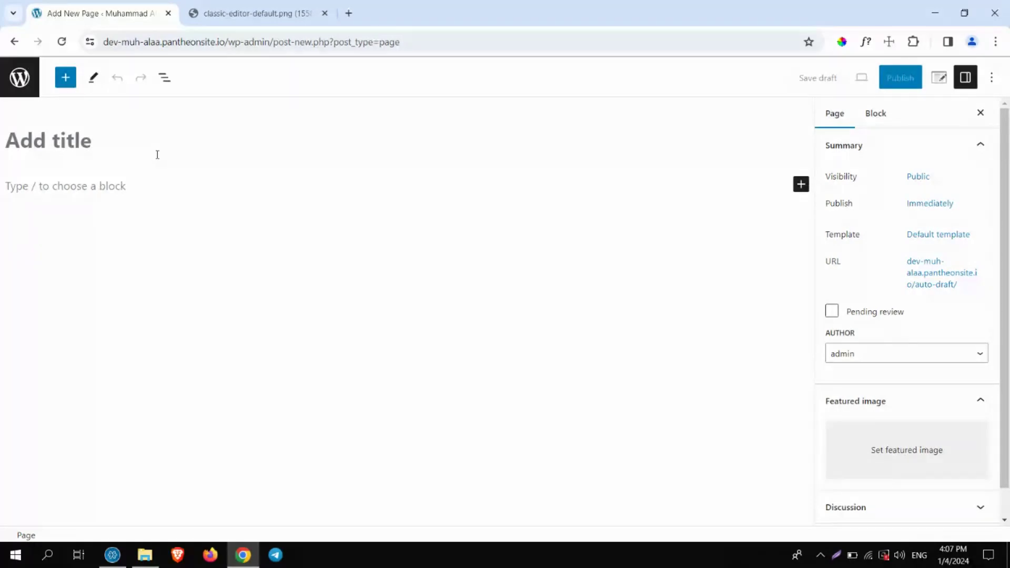
left_click(16, 79)
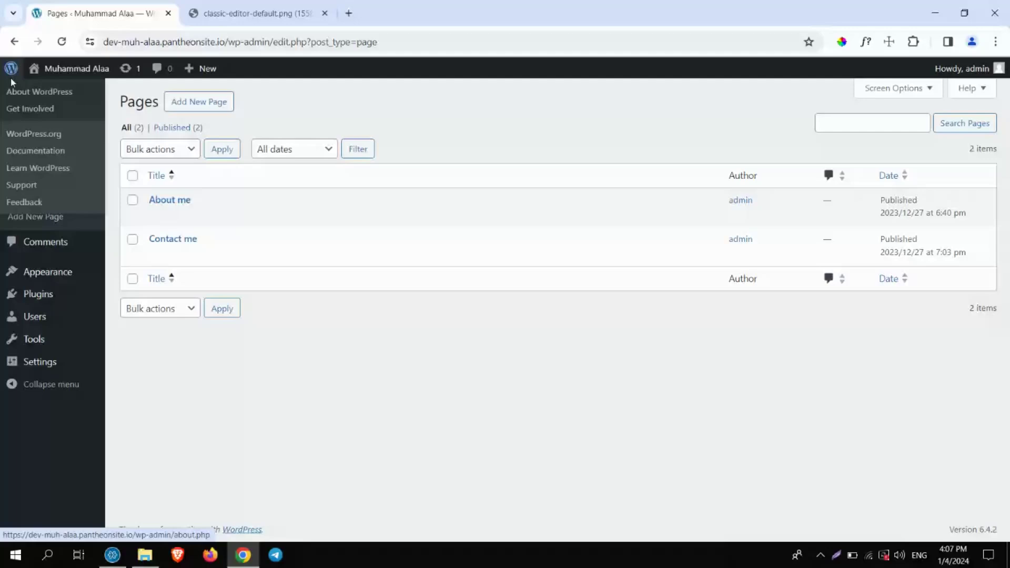
- View the classic-editor-default.png screenshot in the other browser tab and compare it with the blank editor for a new page
key("ctrl+Tab")
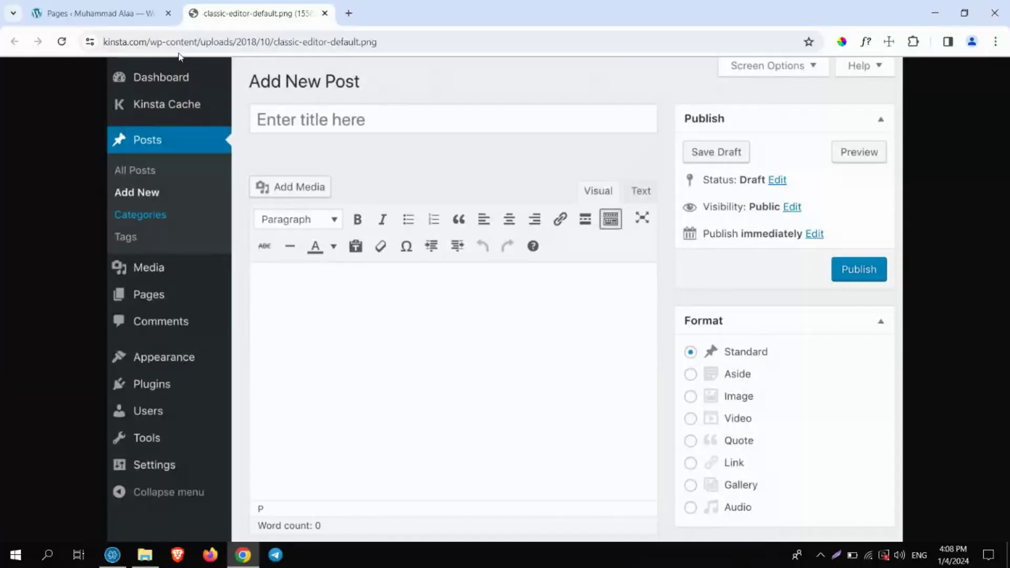
left_click(118, 16)
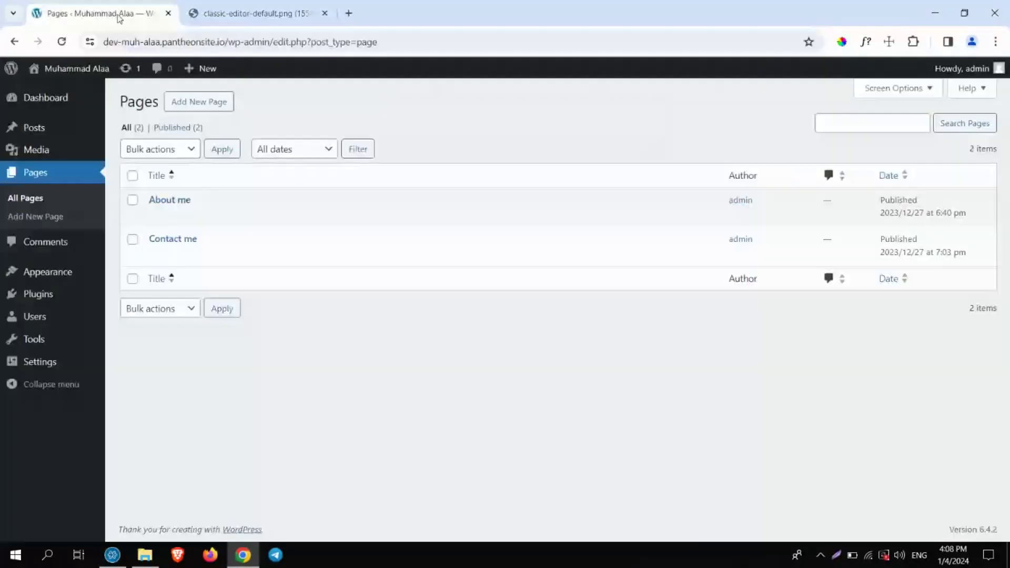
left_click(194, 108)
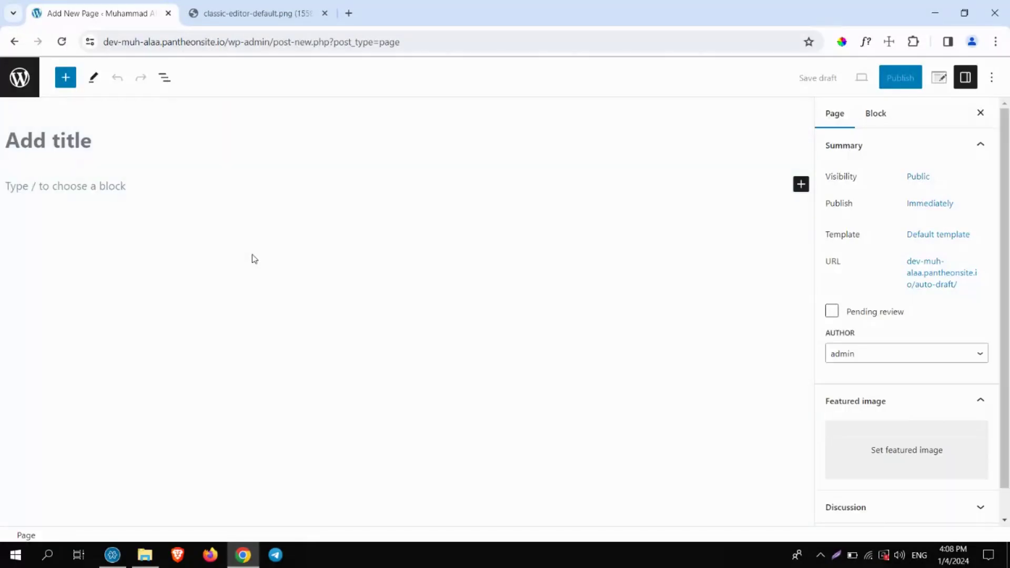
left_click(77, 125)
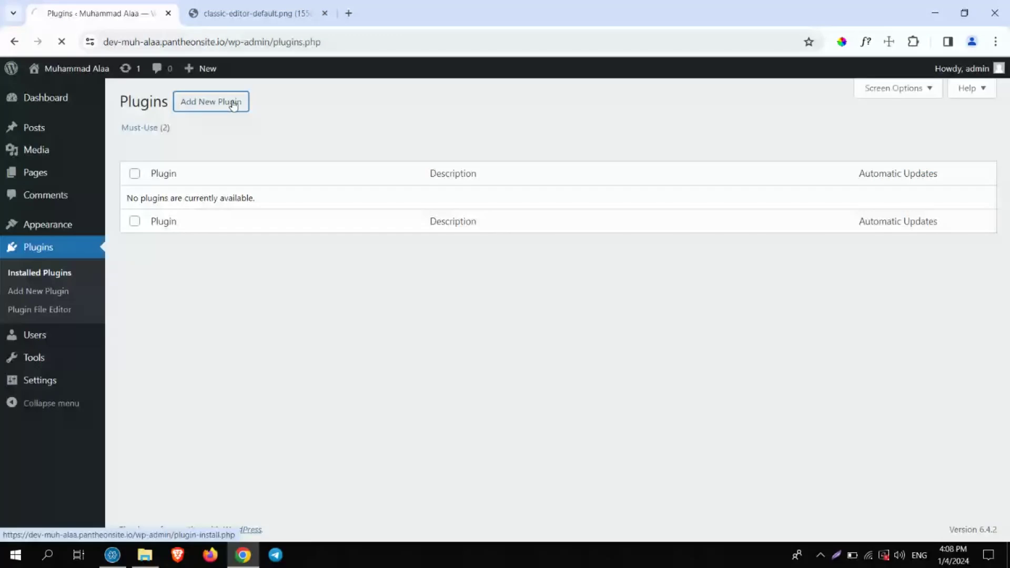
- Install the Classic Editor plugin and activate it from the installed plugins list
left_click(233, 104)
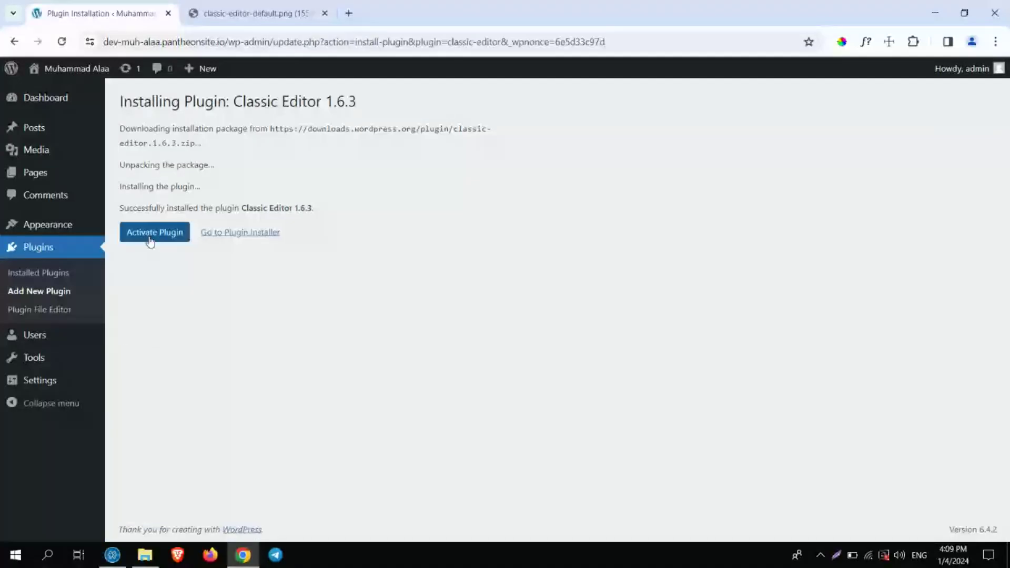
left_click(45, 253)
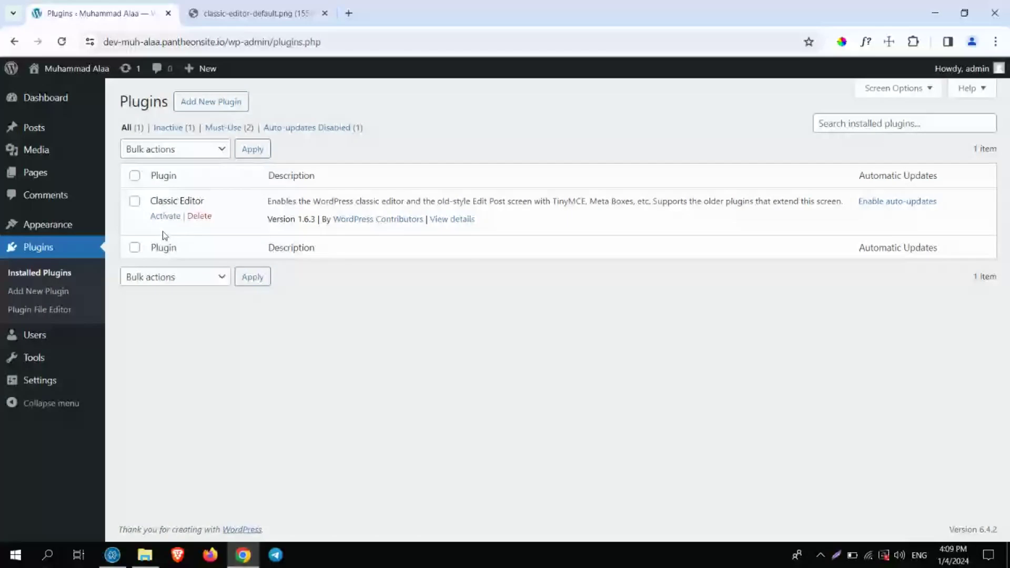
left_click(165, 216)
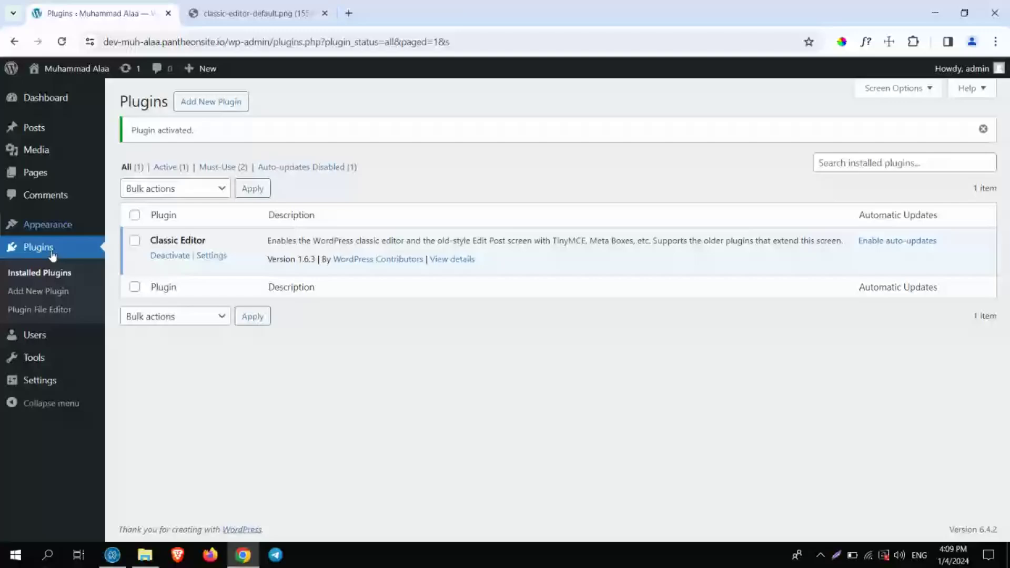
- Create a new post titled "How to Write a post?" with the body line "Step 1:"
left_click(199, 102)
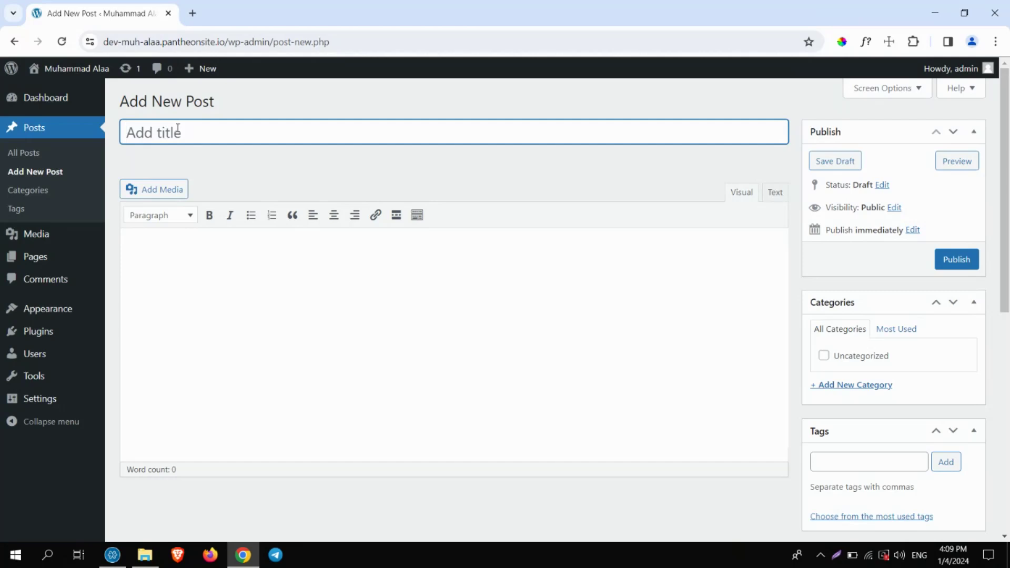
type("How to Write a post?")
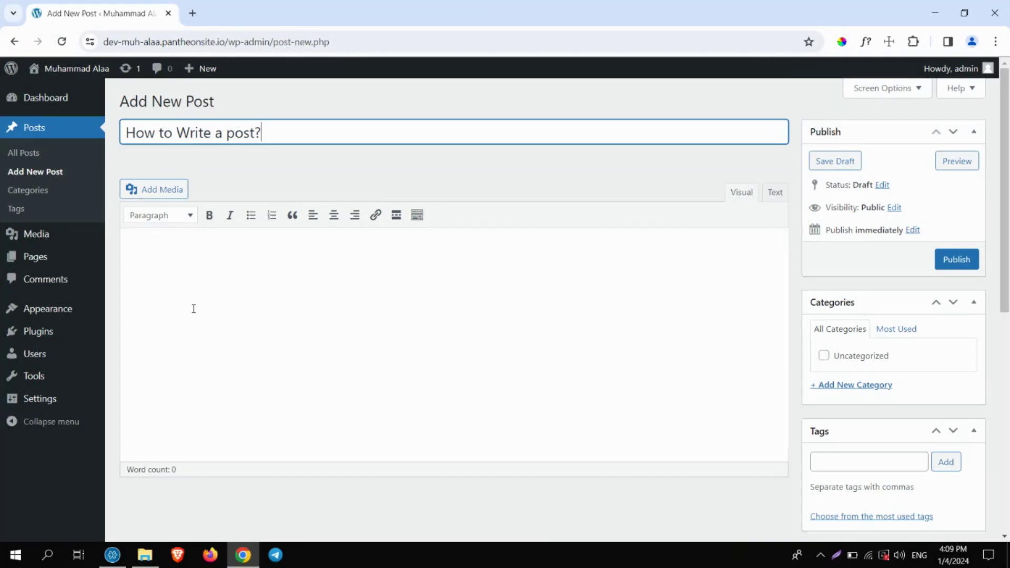
left_click(194, 308)
type("Step 1:")
key("Return")
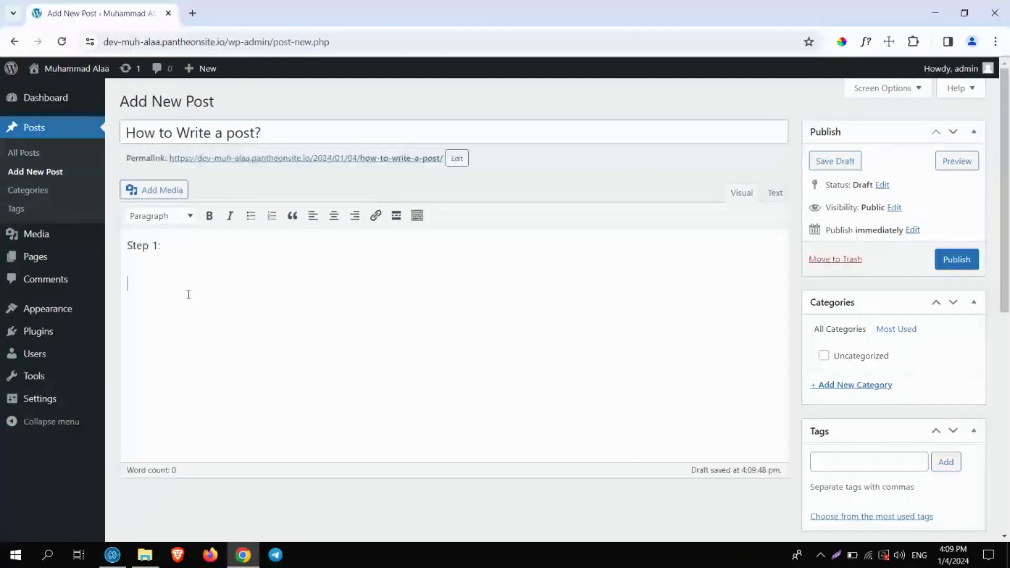
- Make the "Step 1:" line bold and centre-align it
triple_click(148, 244)
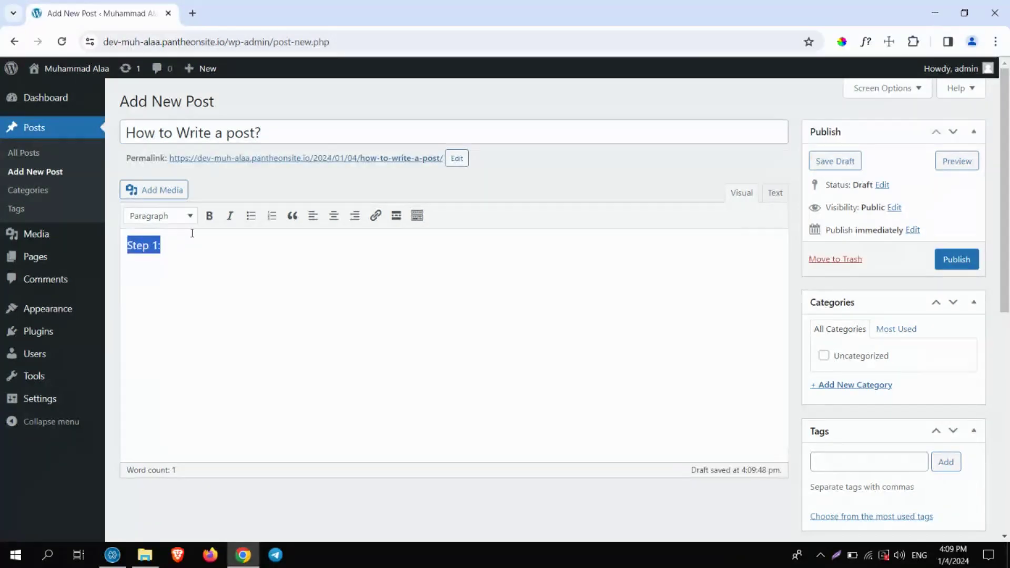
left_click(209, 217)
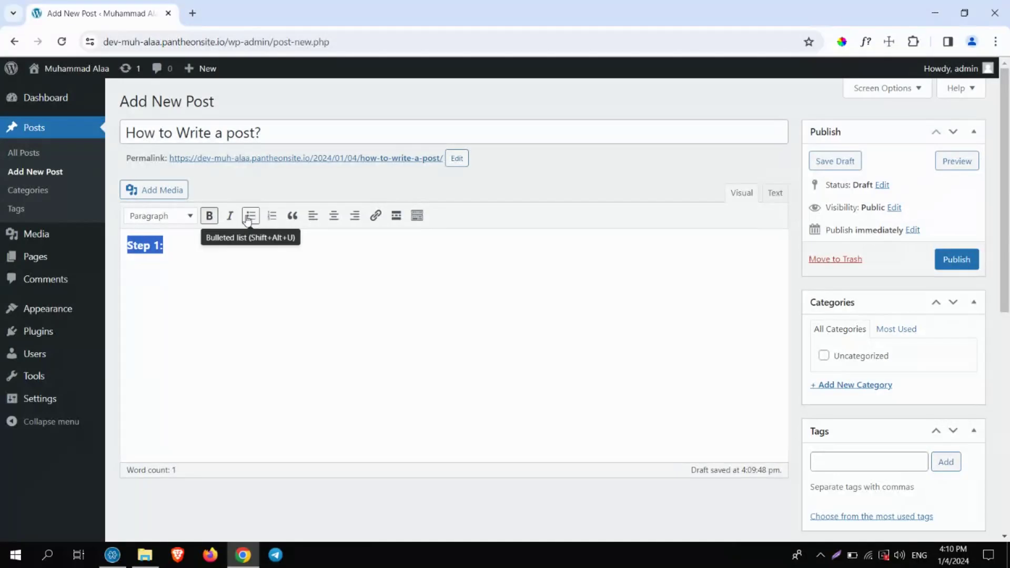
left_click(355, 217)
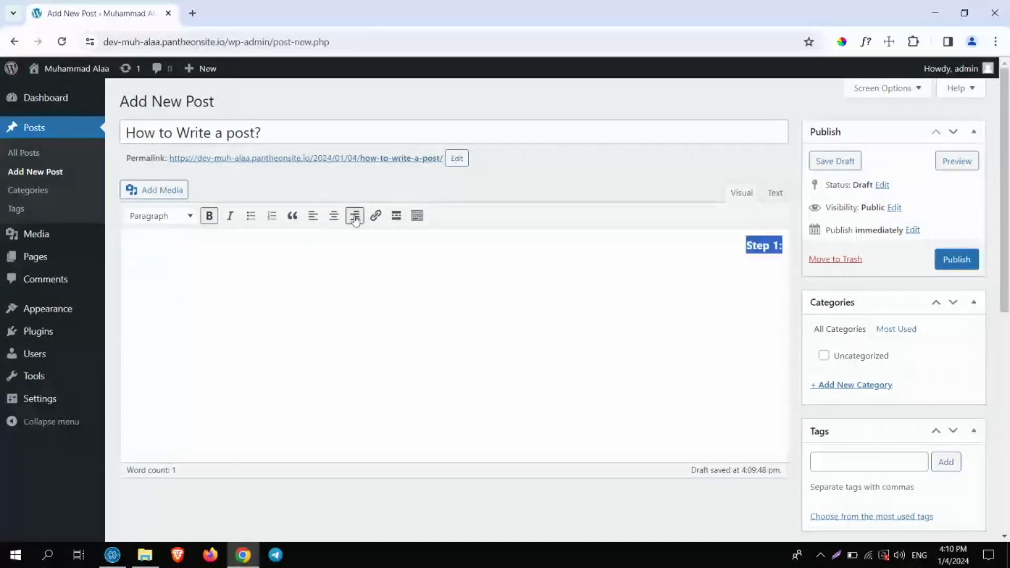
key("shift+alt+c")
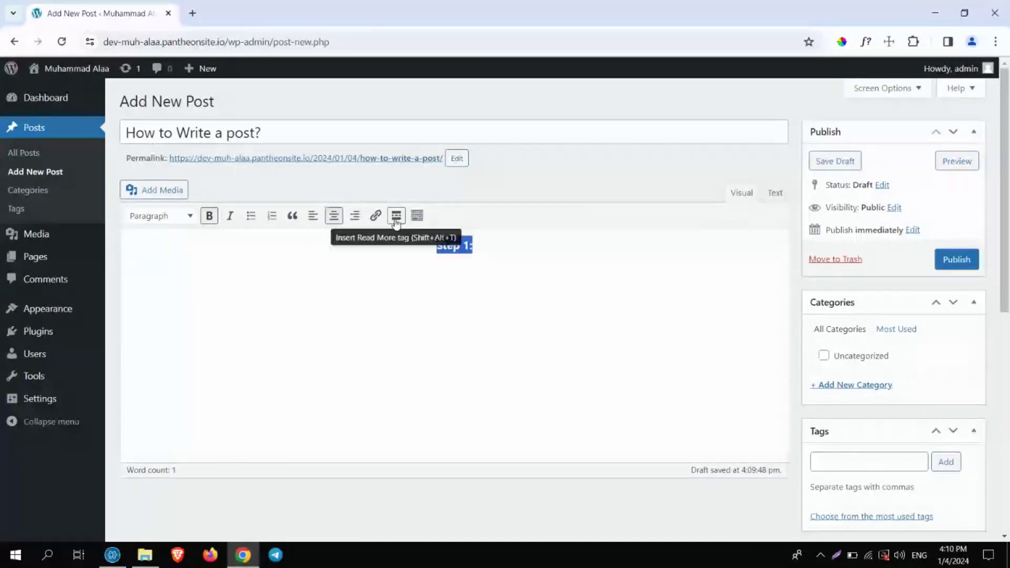
- Insert two Read More tags below "Step 1:" and, with the extended formatting tools shown, set the line to Heading 2
double_click(396, 217)
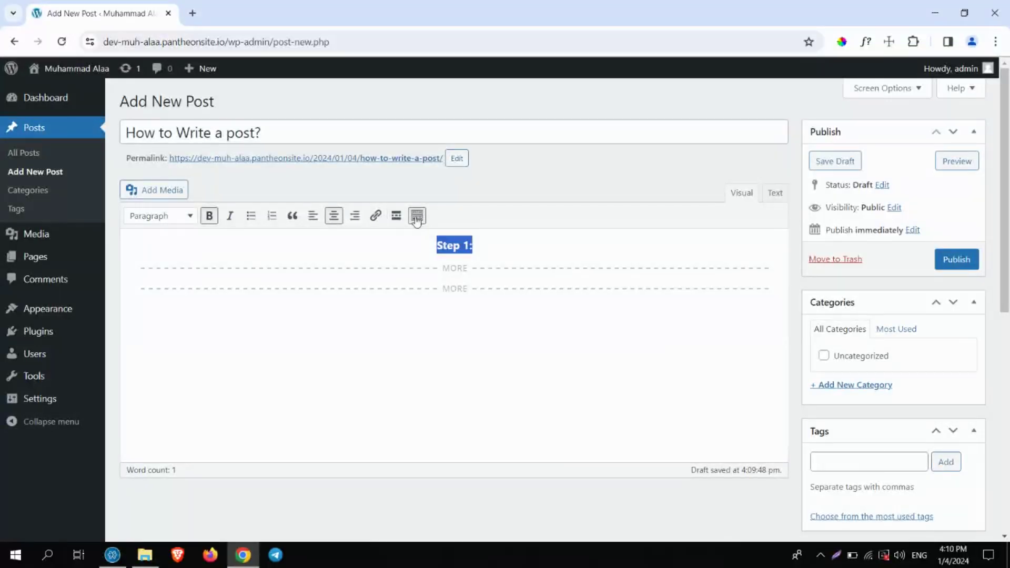
left_click(416, 216)
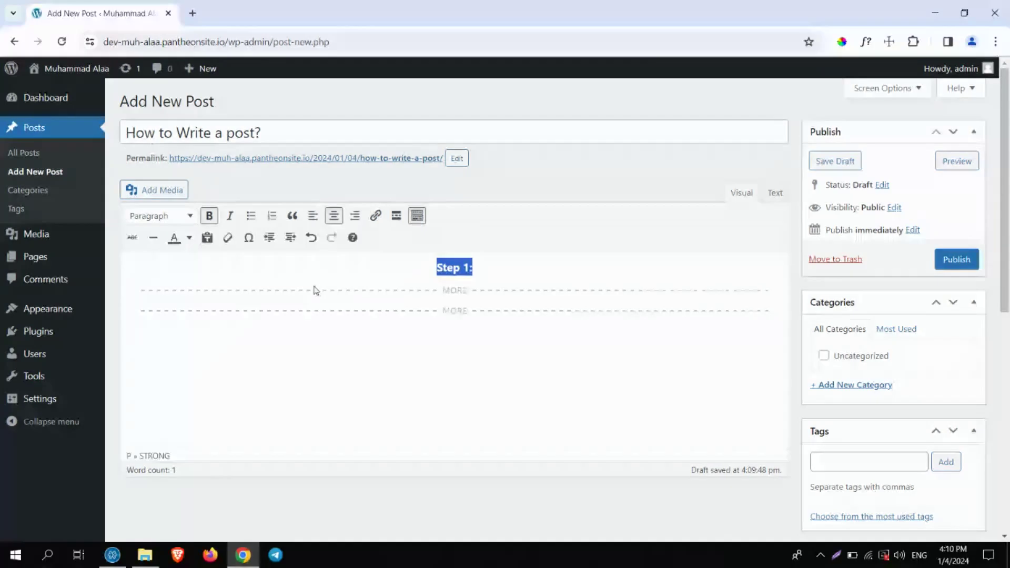
left_click(175, 221)
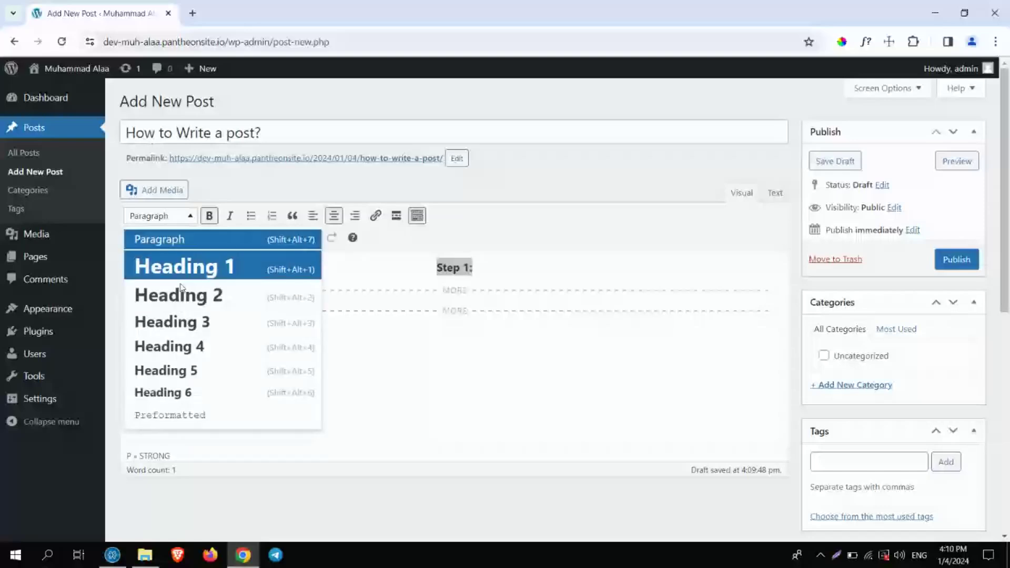
left_click(179, 289)
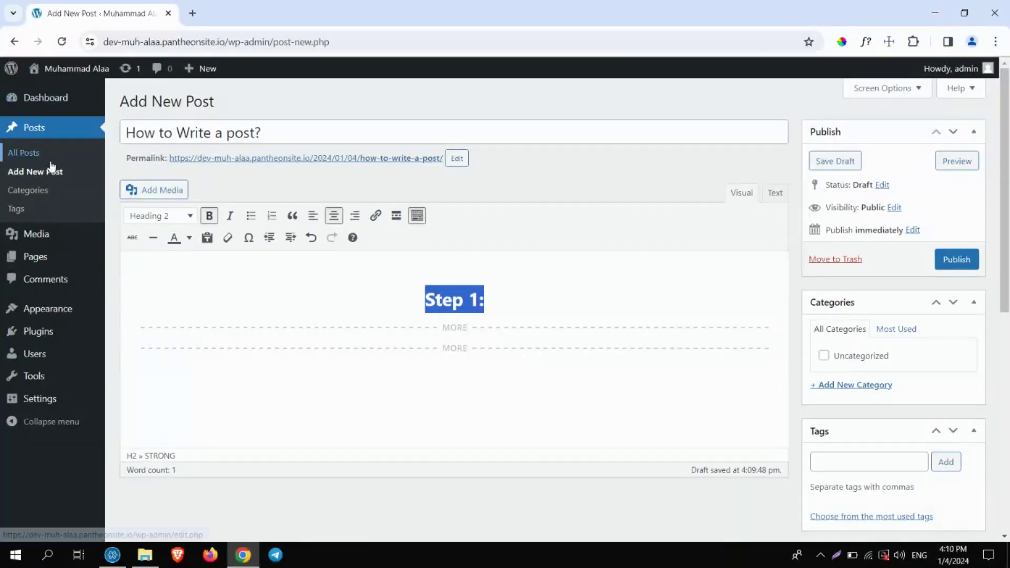
- Leave the post without saving its changes, and deactivate and delete the Classic Editor plugin
left_click(33, 332)
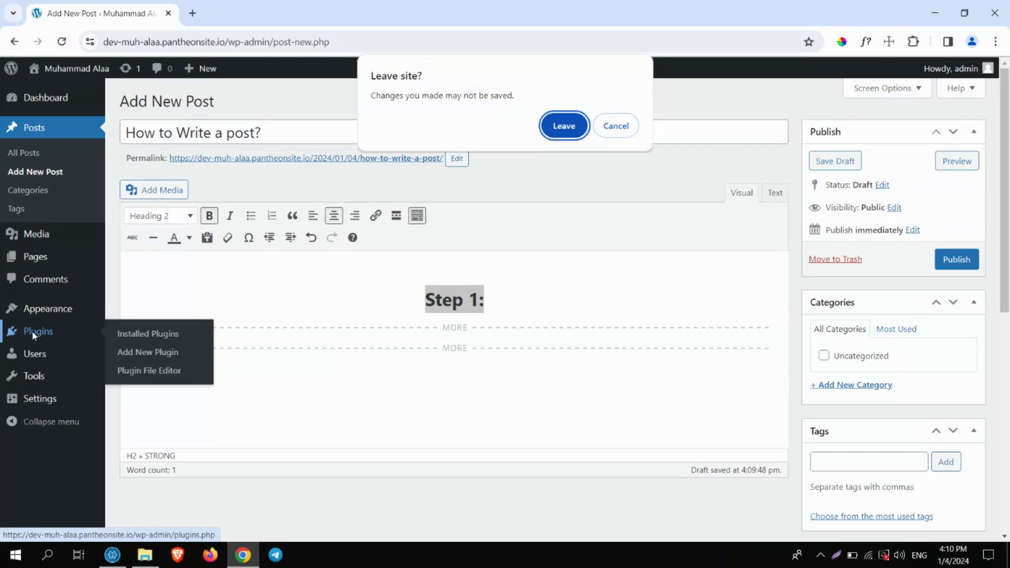
key("Return")
left_click(169, 216)
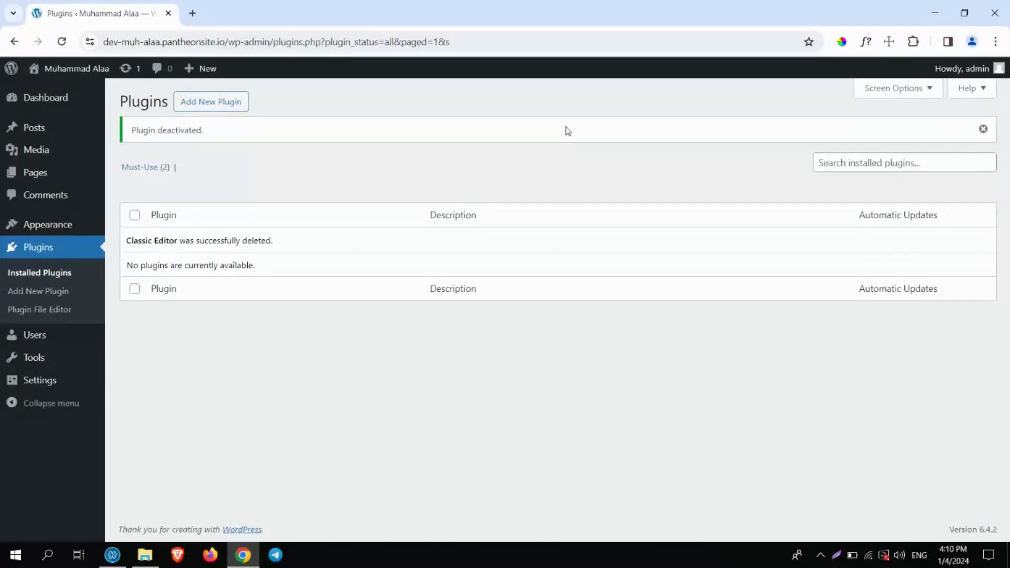
- Open the draft "How to Write a post?" for editing in the block editor and select its title text
left_click(36, 132)
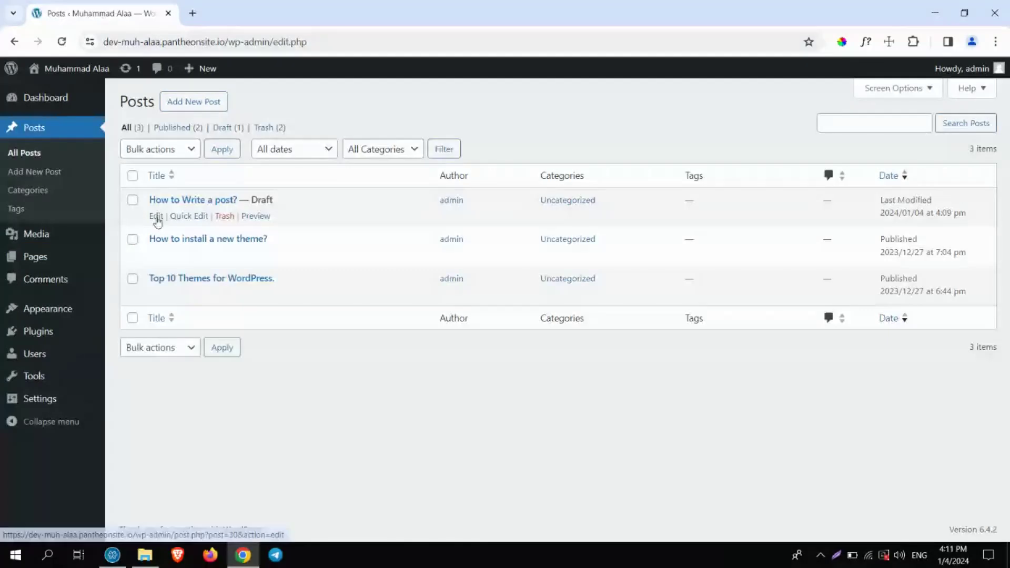
left_click(156, 221)
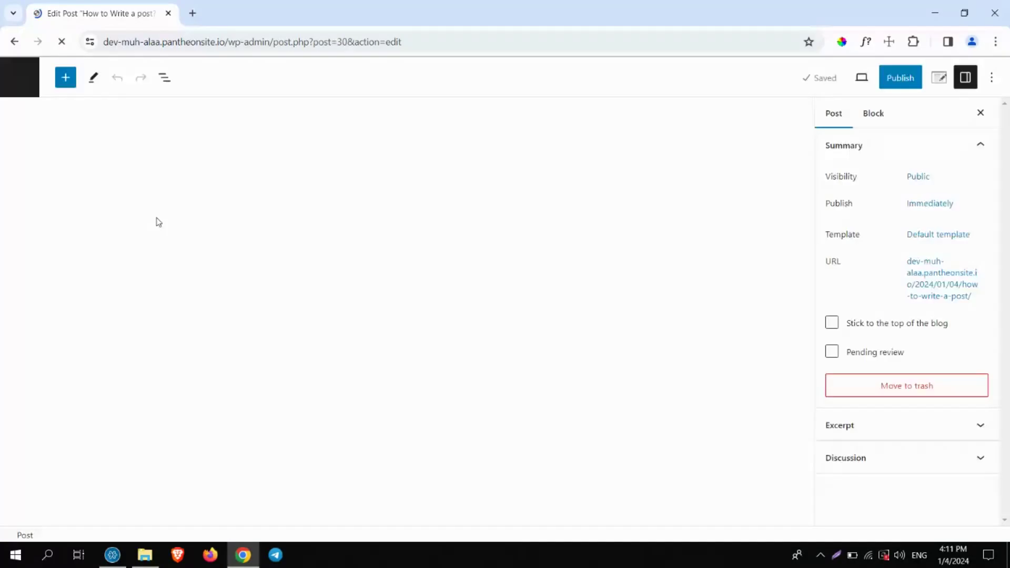
left_click_drag(11, 138, 242, 137)
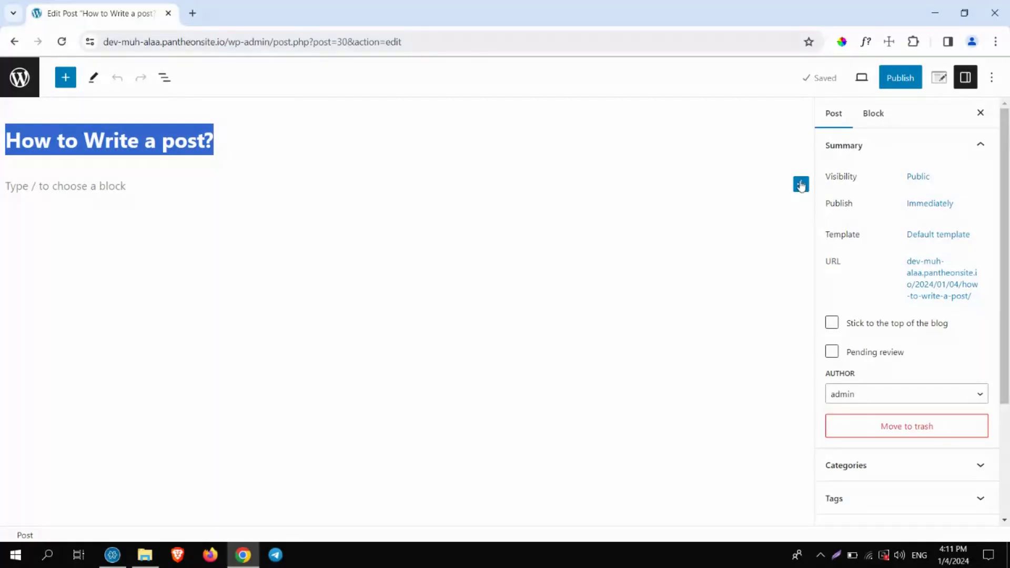
- Add a Heading block below the post title with the text "Title 1"
left_click(65, 78)
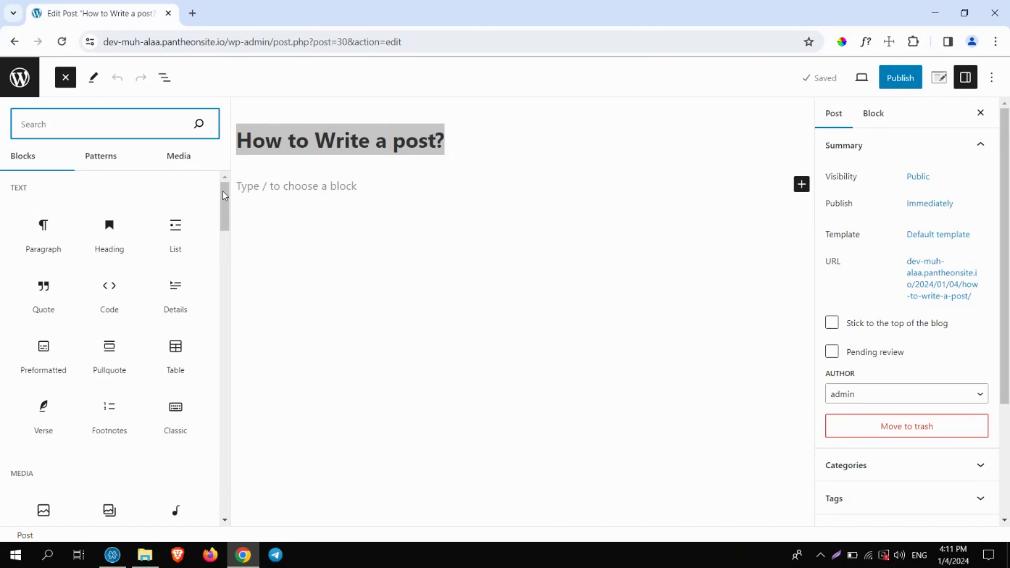
left_click_drag(222, 190, 223, 247)
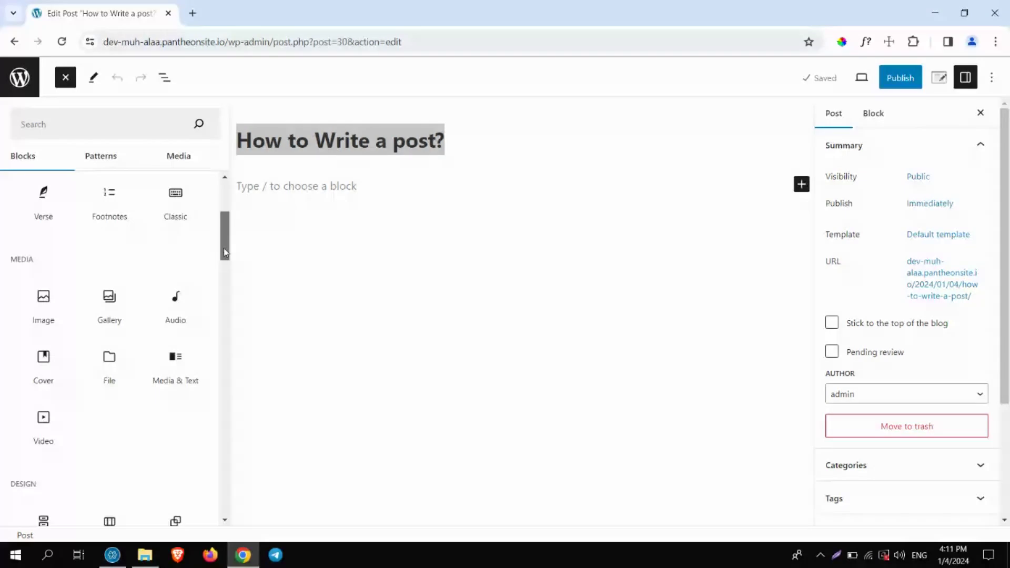
left_click_drag(225, 253, 225, 222)
mouse_move(106, 235)
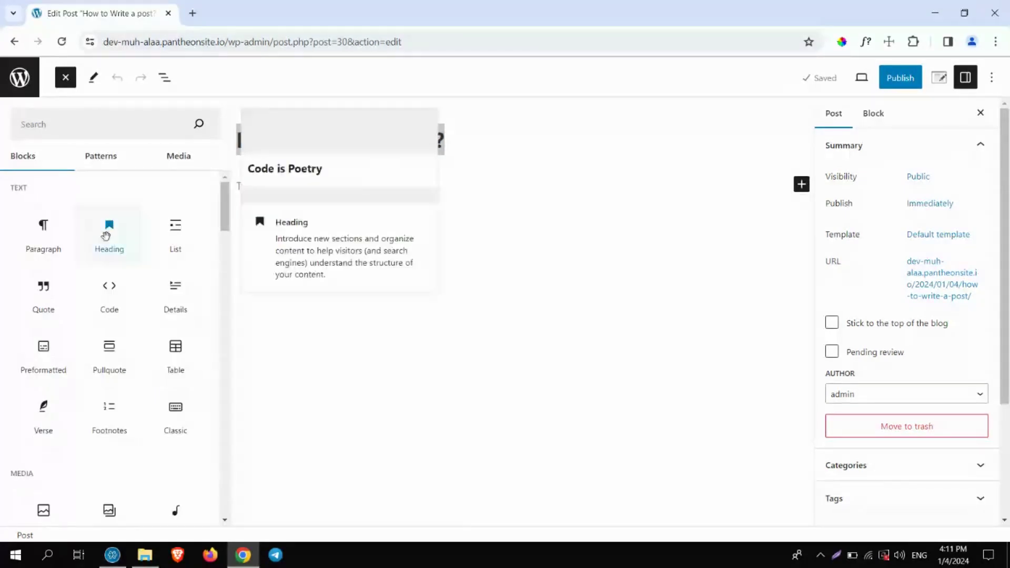
left_click(105, 236)
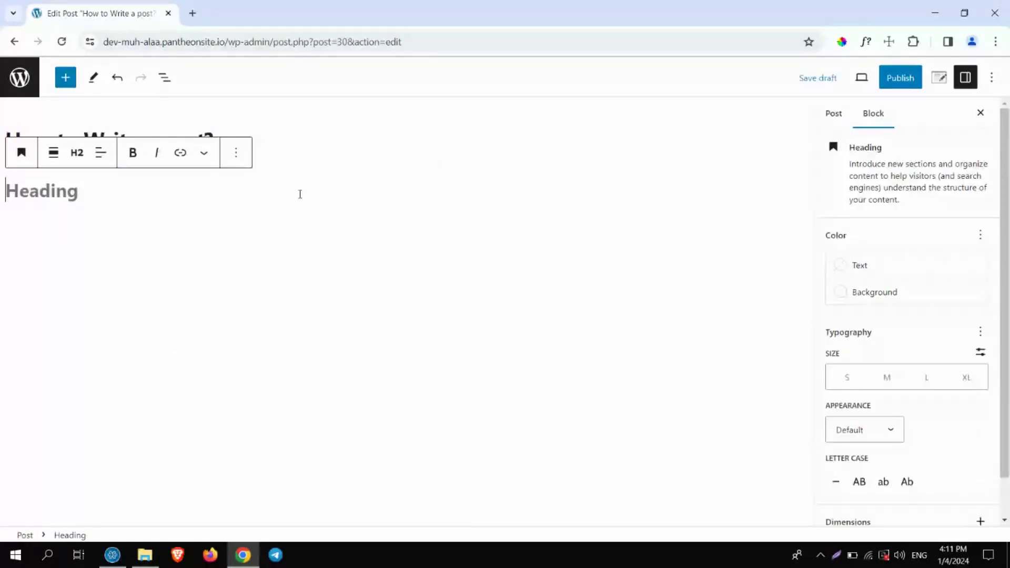
type("Titlw")
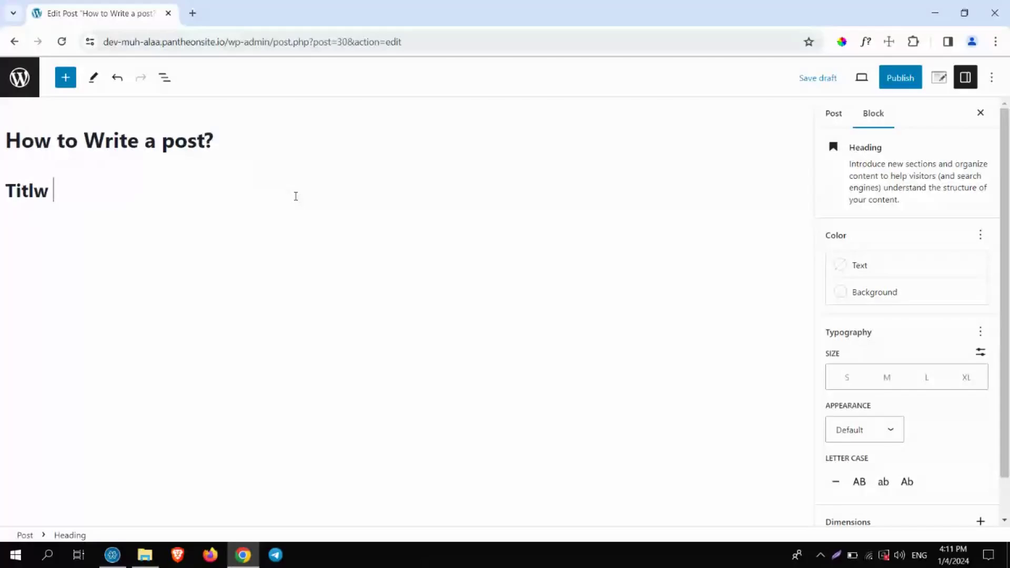
key("BackSpace")
key("BackSpace")
type("e 1")
- Set the "Title 1" heading's text colour to the theme colour Accent - alt (#215387)
left_click(45, 189)
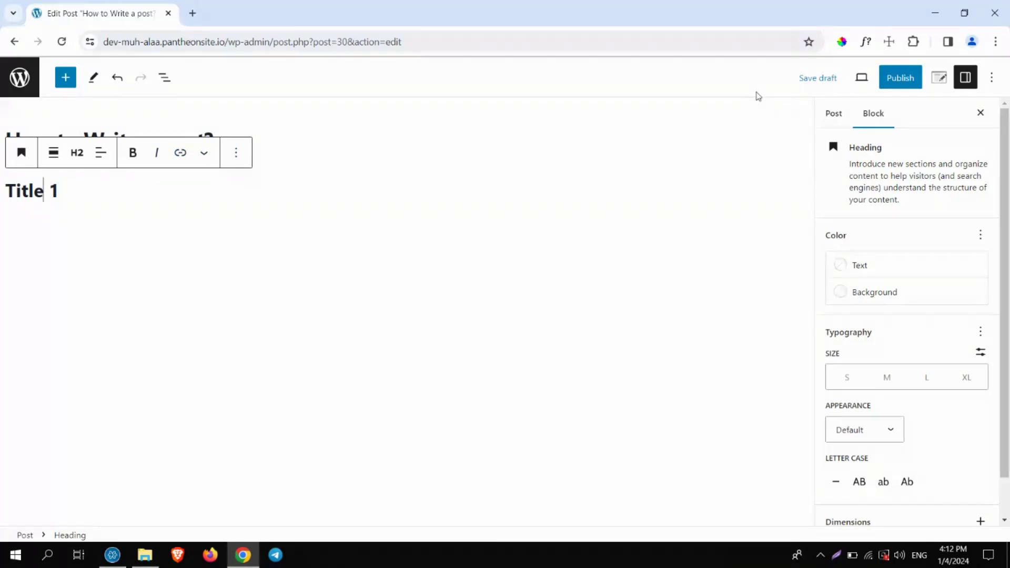
left_click(965, 78)
left_click(965, 77)
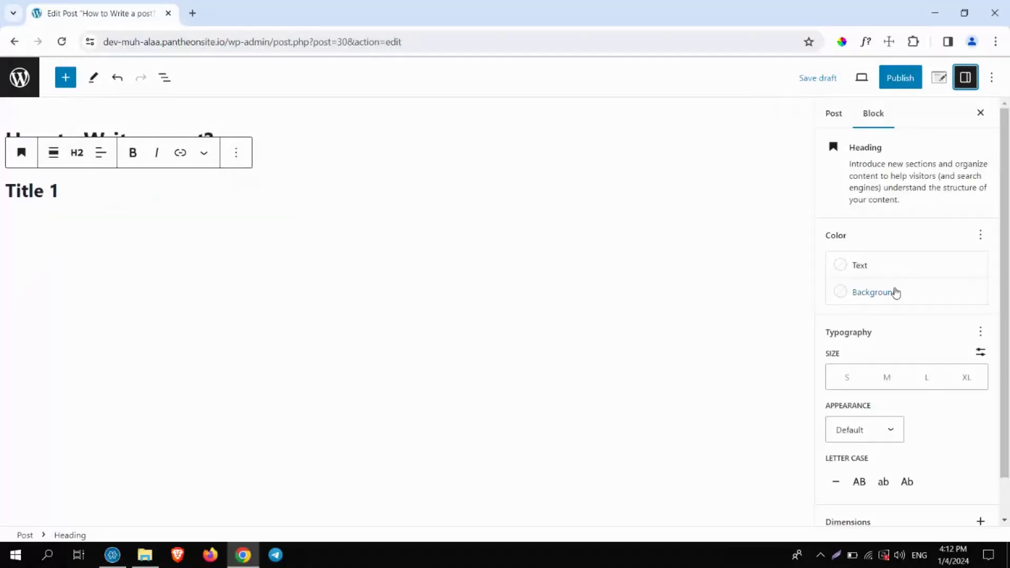
left_click(837, 268)
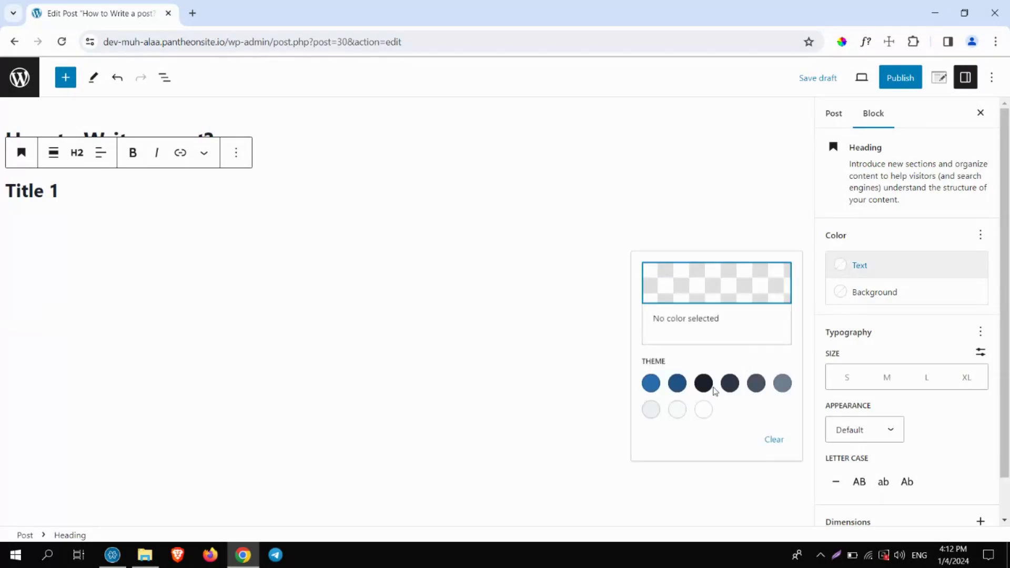
left_click(677, 383)
left_click(677, 383)
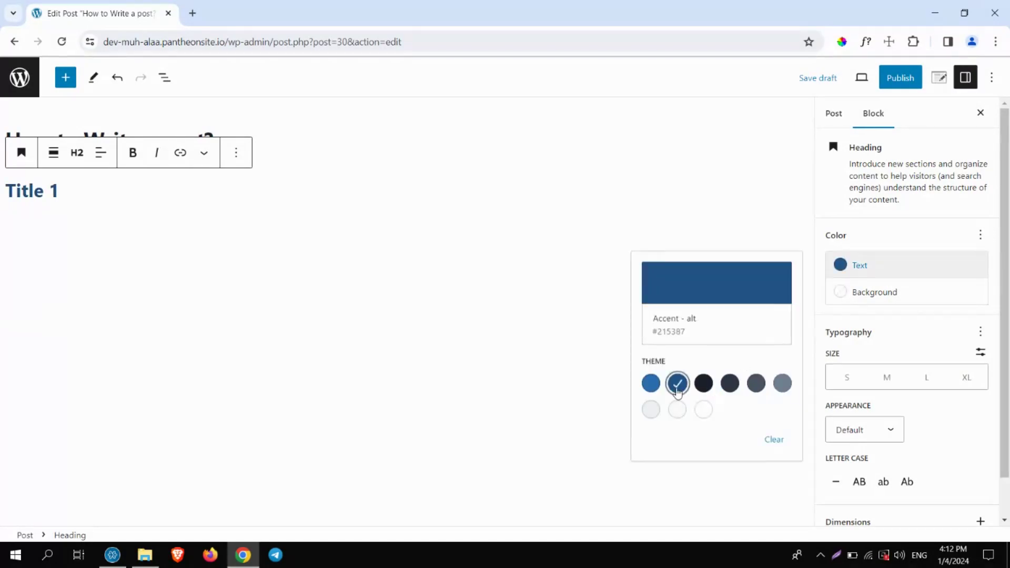
- Give the "Title 1" heading the Subtle Text (#718096) background colour and centre-align its text
left_click(868, 304)
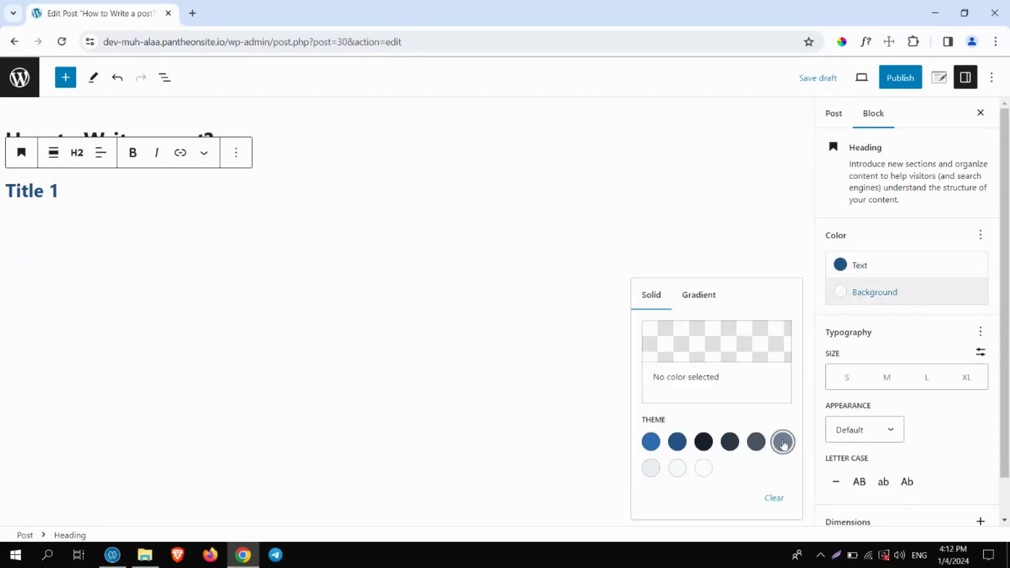
left_click(783, 442)
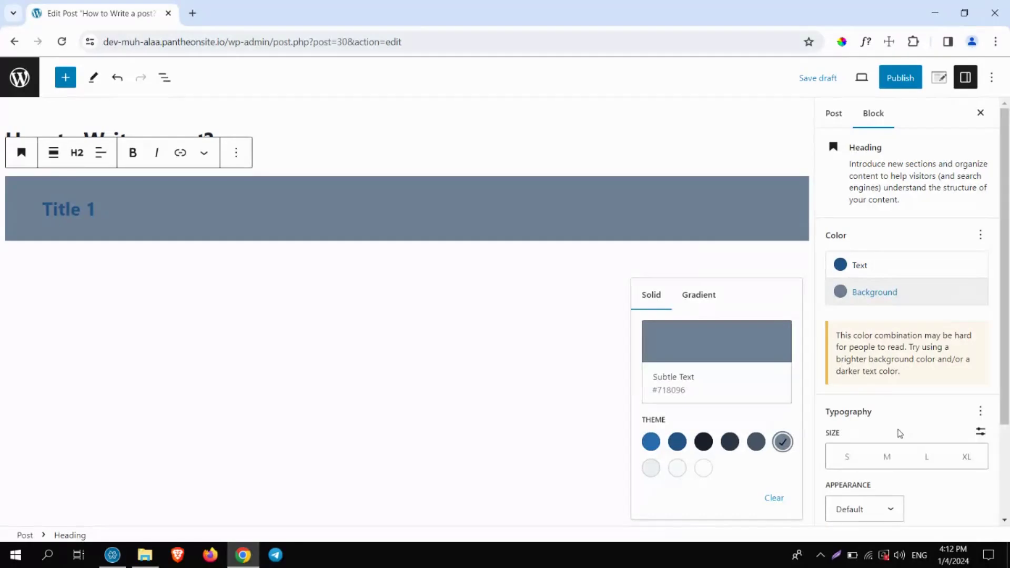
left_click(99, 153)
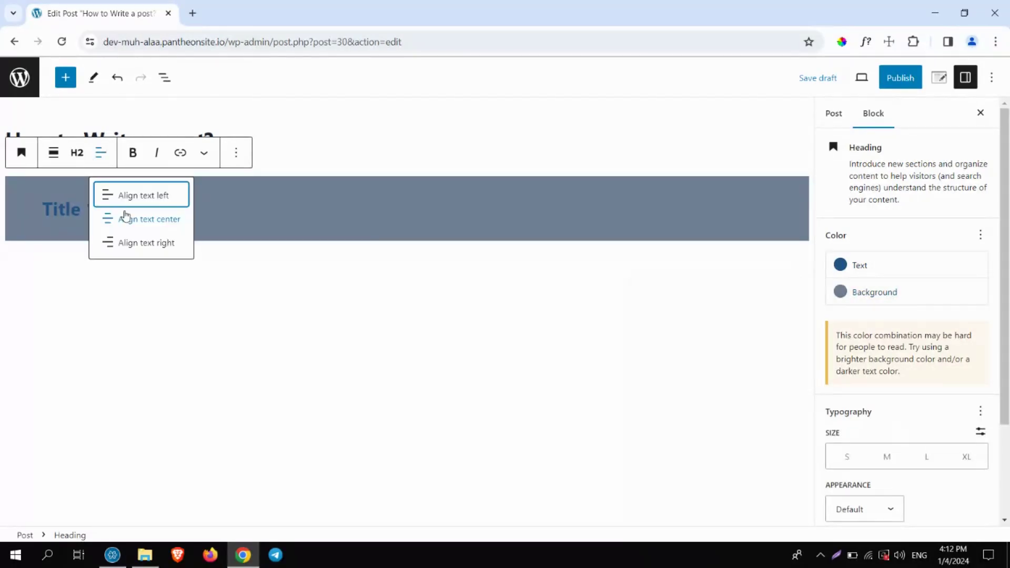
left_click(125, 216)
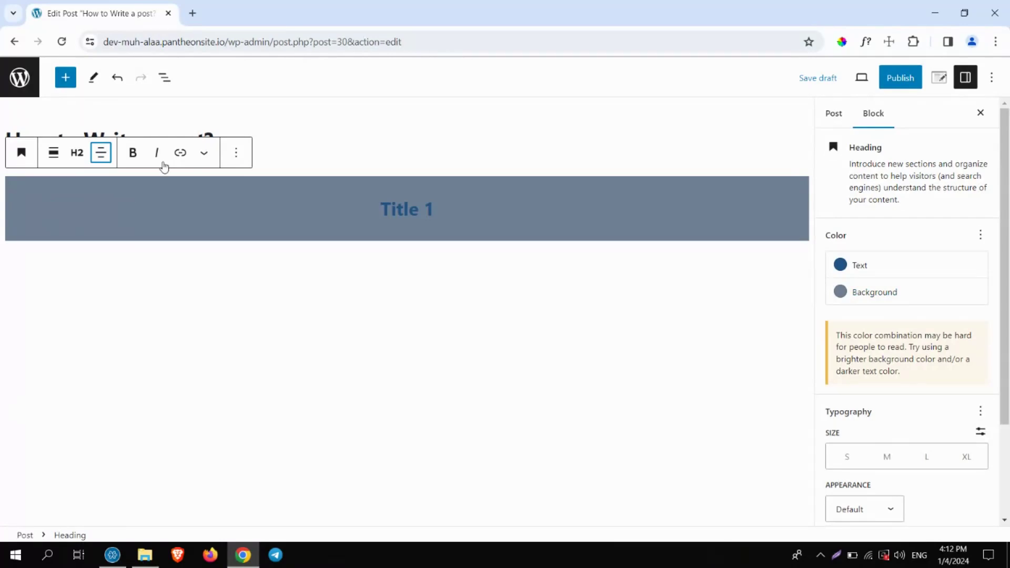
triple_click(331, 207)
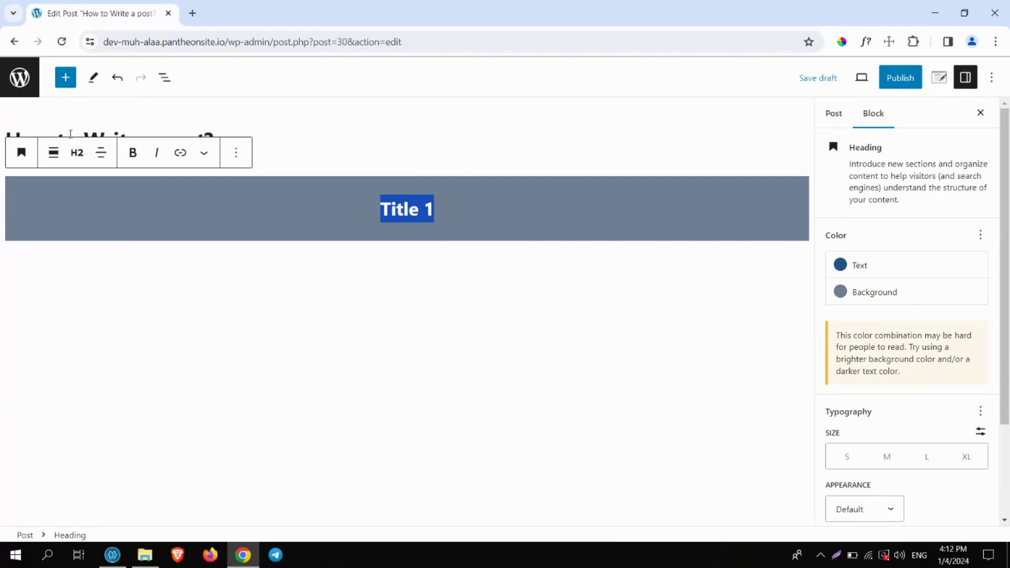
left_click(172, 156)
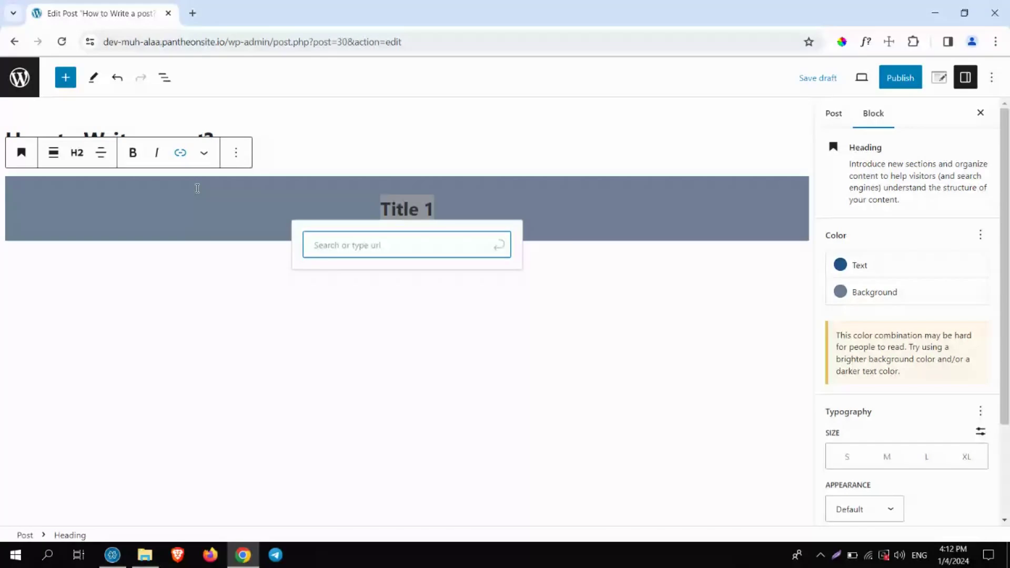
left_click(566, 310)
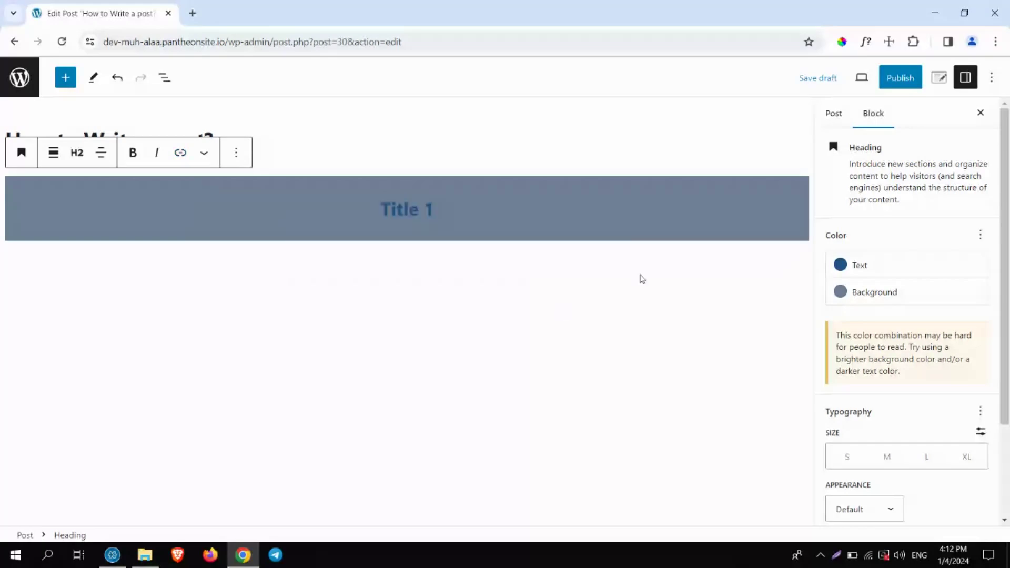
left_click(650, 258)
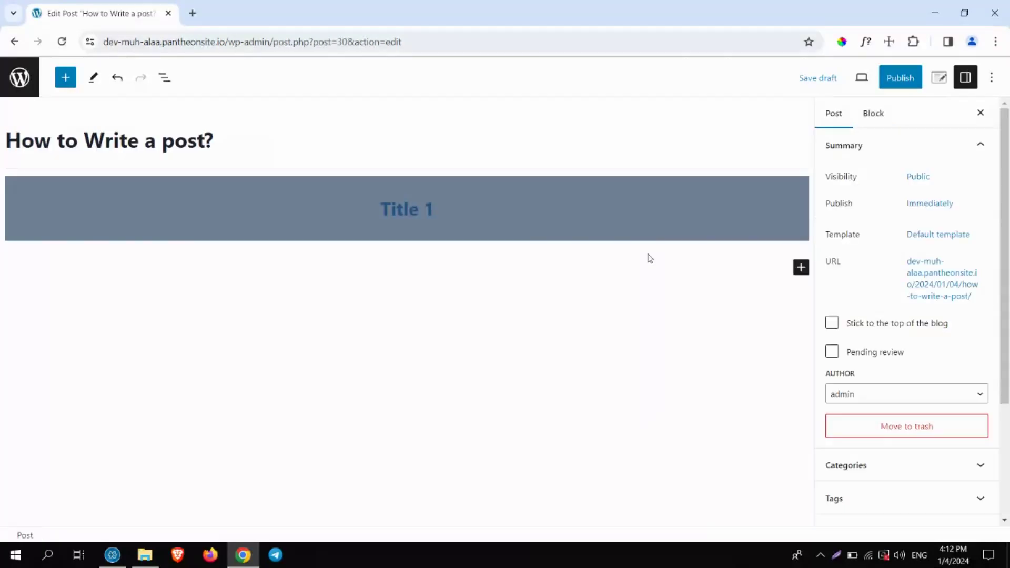
- Add a Paragraph block below the "Title 1" heading with the text "This is my first paragraph."
left_click(66, 78)
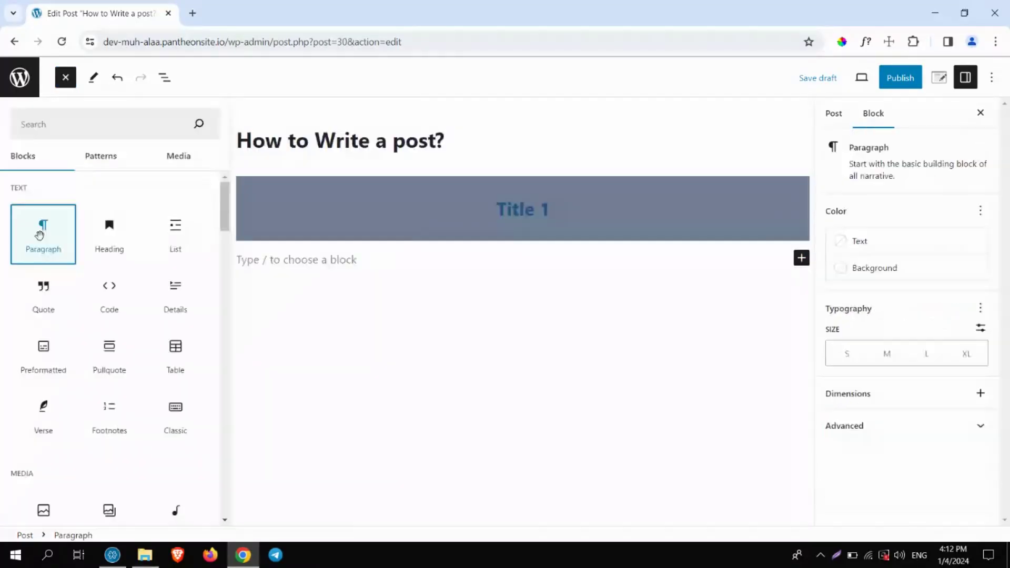
left_click(40, 234)
type("This")
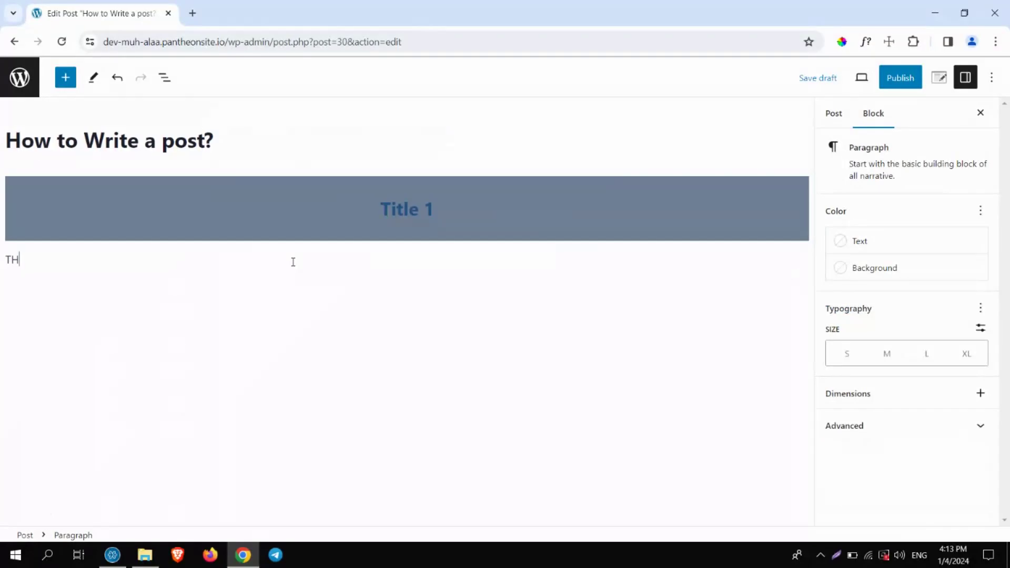
key("BackSpace")
key("BackSpace")
key("BackSpace")
type("his is my first parag")
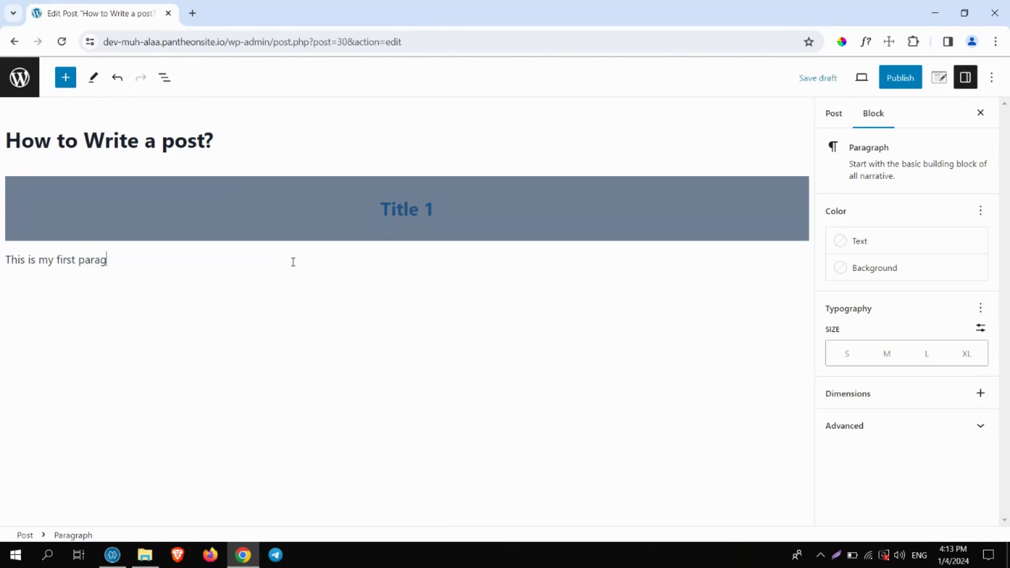
type("raph.")
- Make the text of the paragraph below the heading bold, blue and centre-aligned
left_click(91, 257)
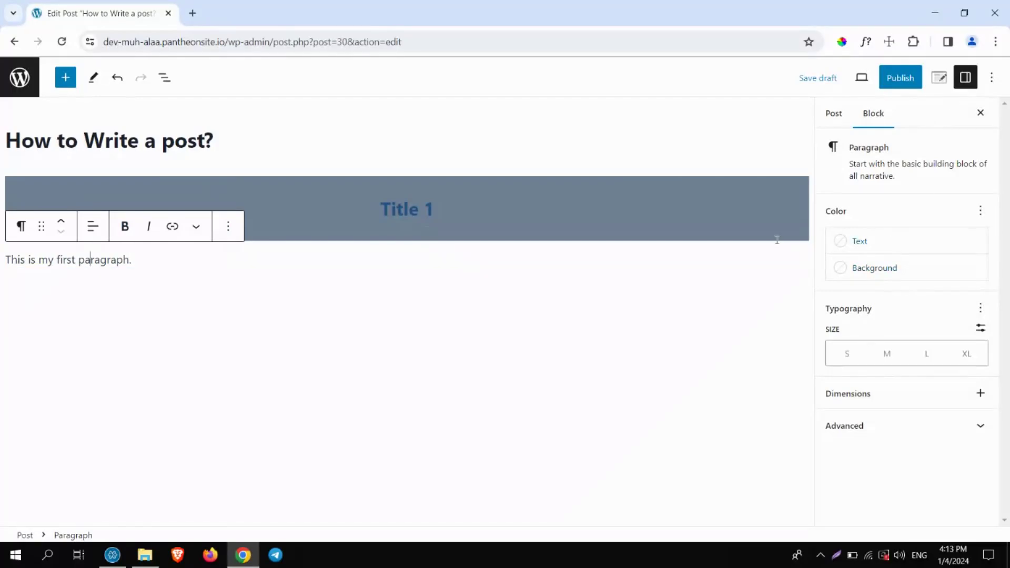
left_click(442, 208)
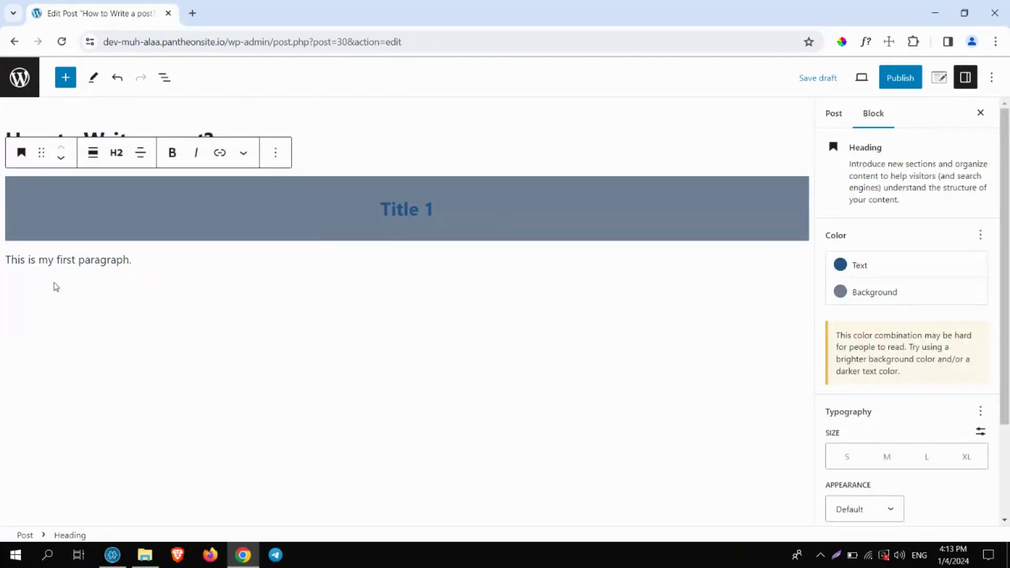
triple_click(97, 260)
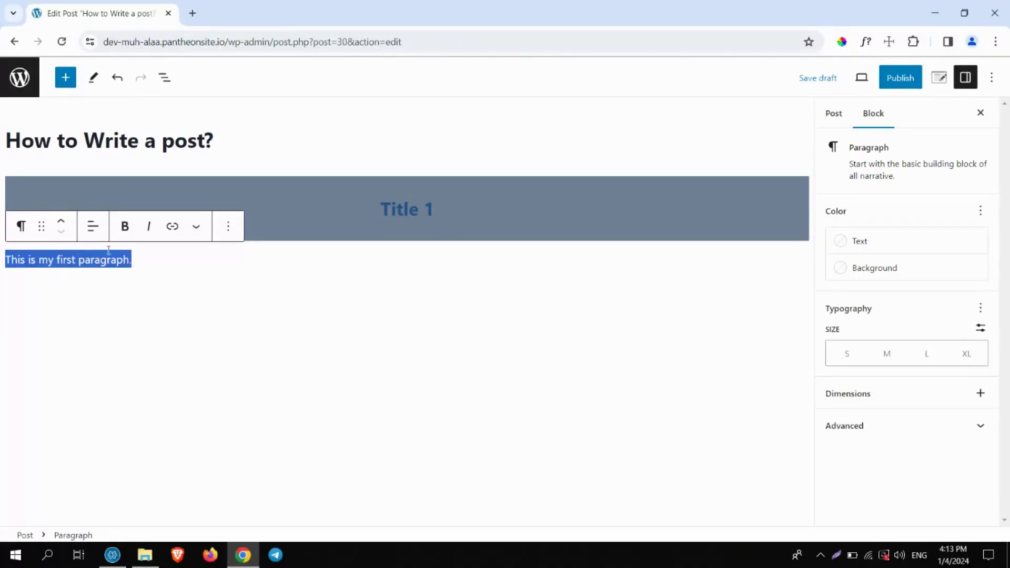
left_click(125, 228)
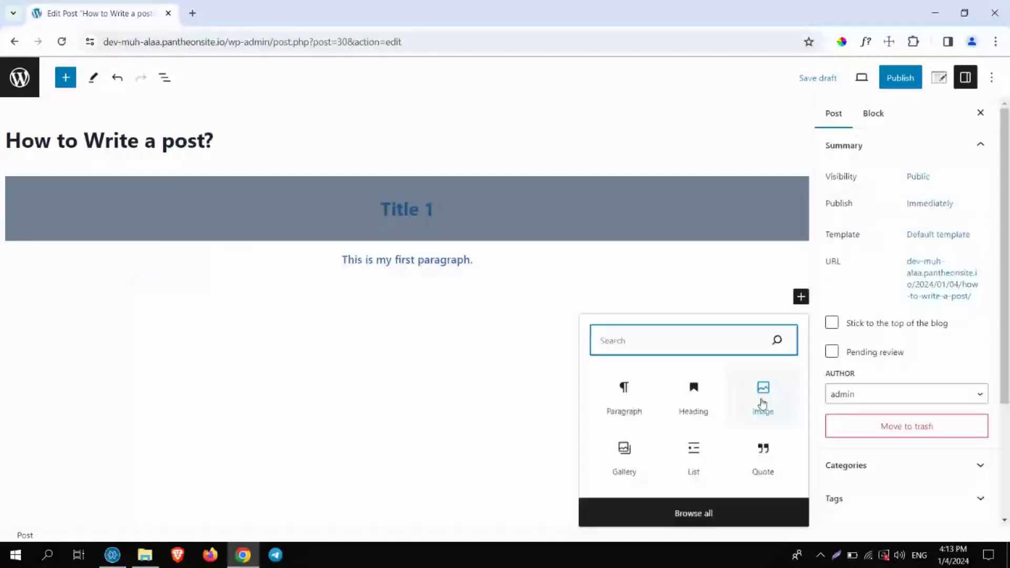
- Add an Image block below the paragraph and select banner-item-05.jpg for it in the media library
left_click(762, 404)
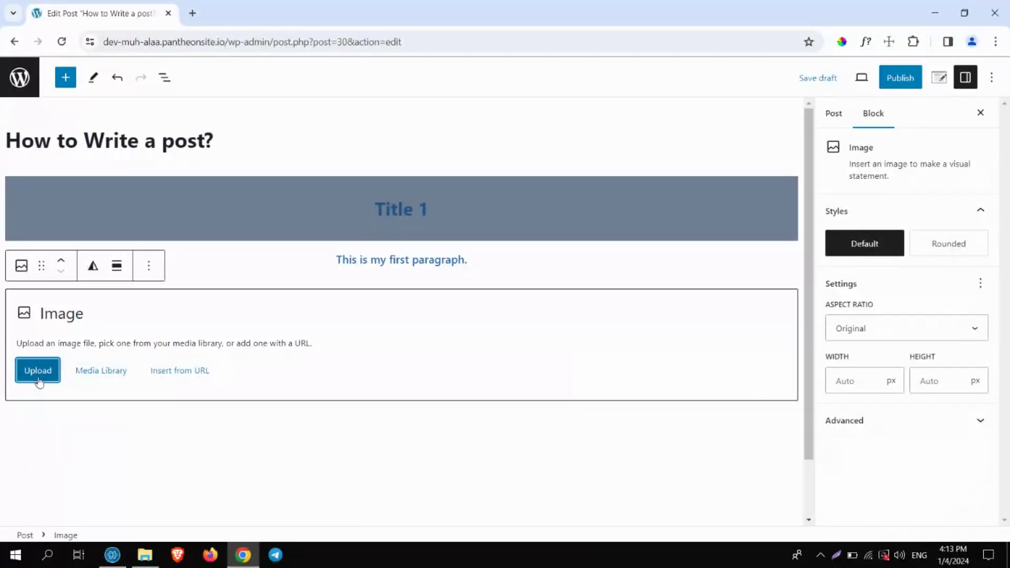
left_click(99, 372)
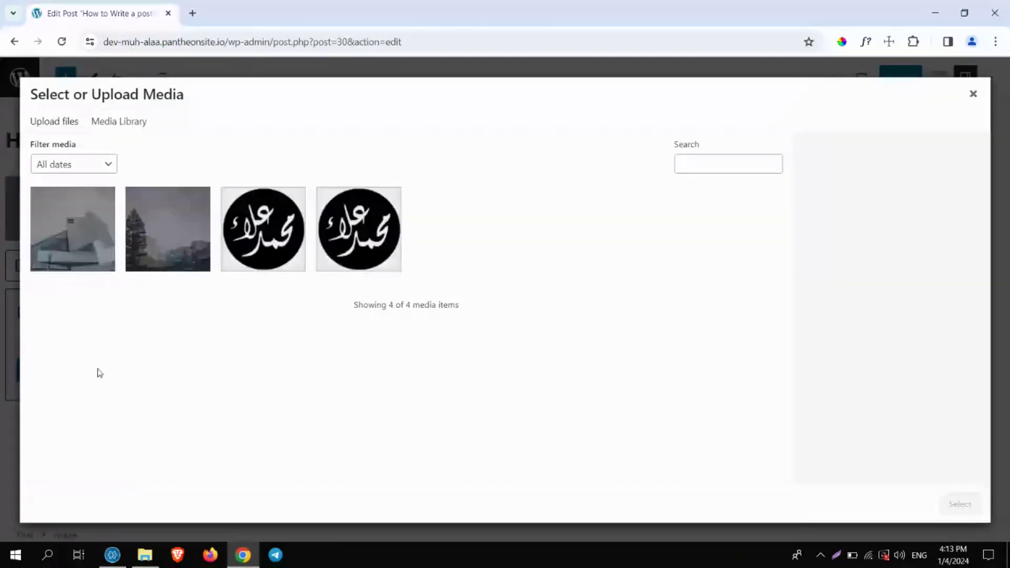
left_click(76, 229)
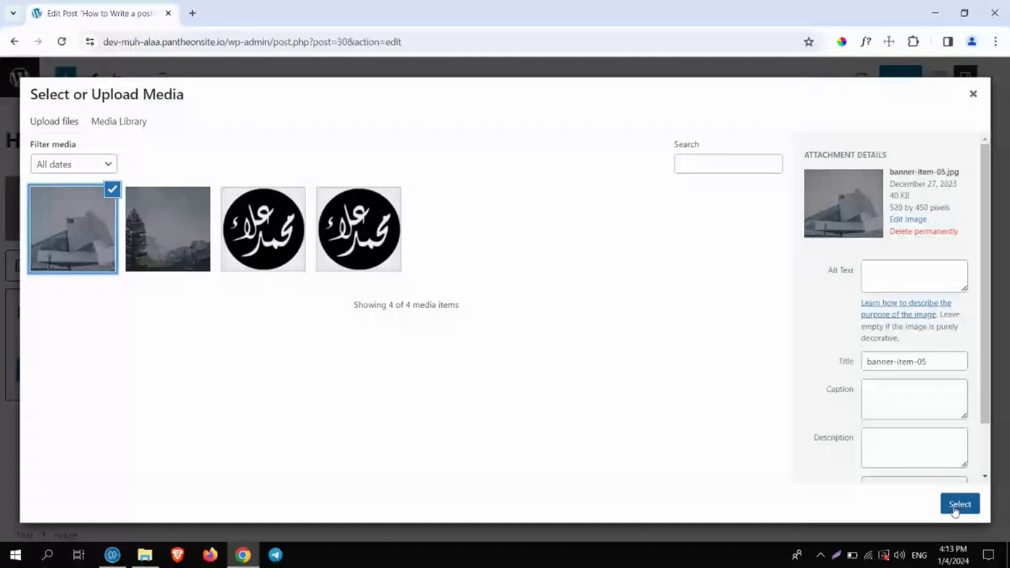
left_click(65, 125)
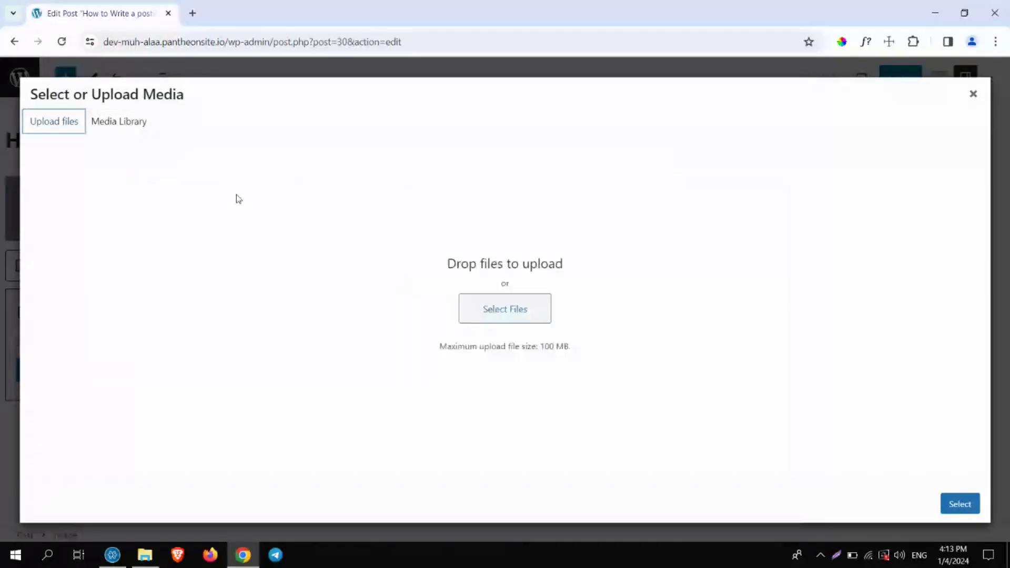
left_click(506, 312)
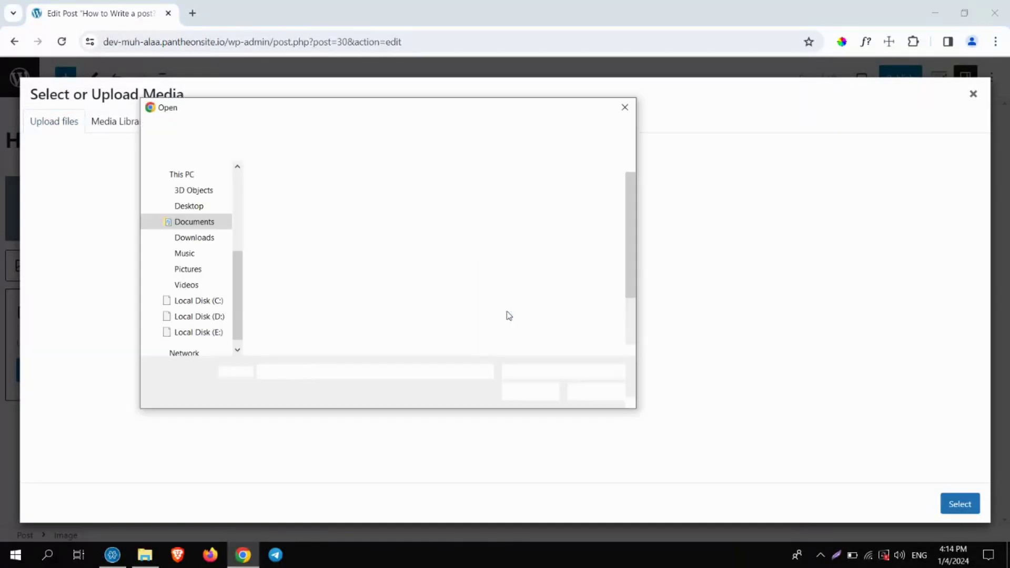
key("Escape")
left_click(119, 121)
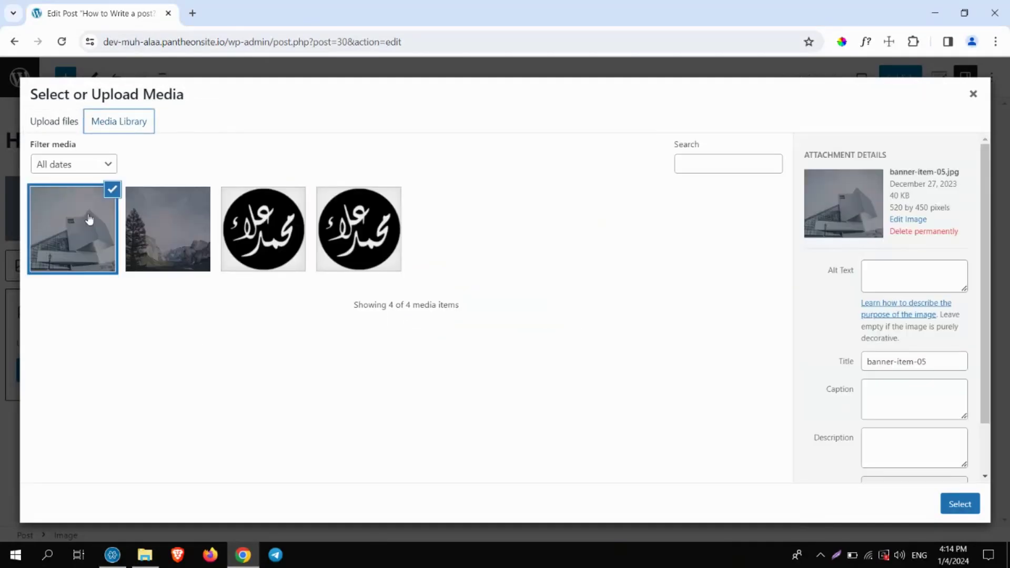
- Insert banner-item-05.jpg into the Image block, centred and reduced to about 366 px wide
double_click(89, 220)
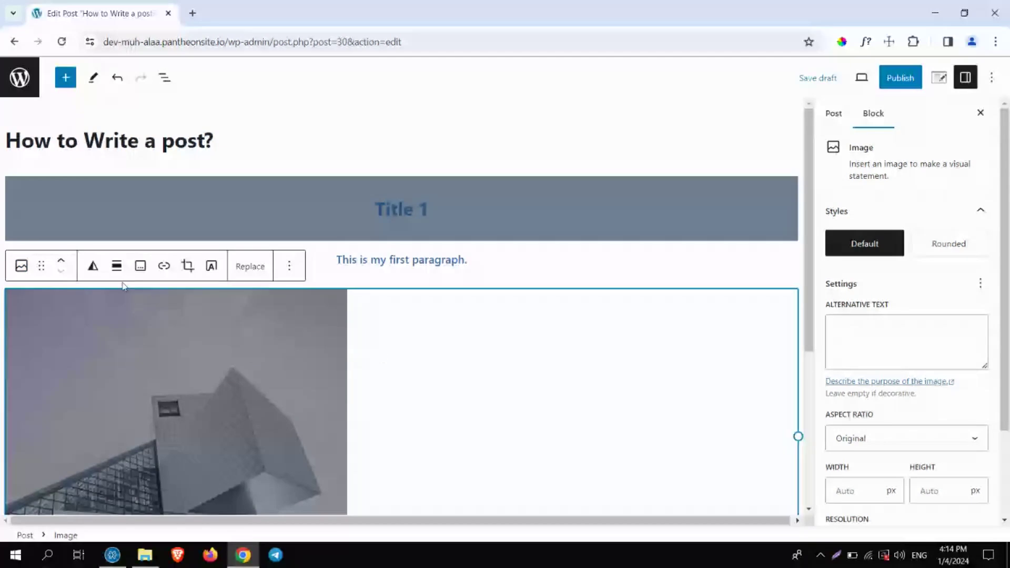
left_click(117, 267)
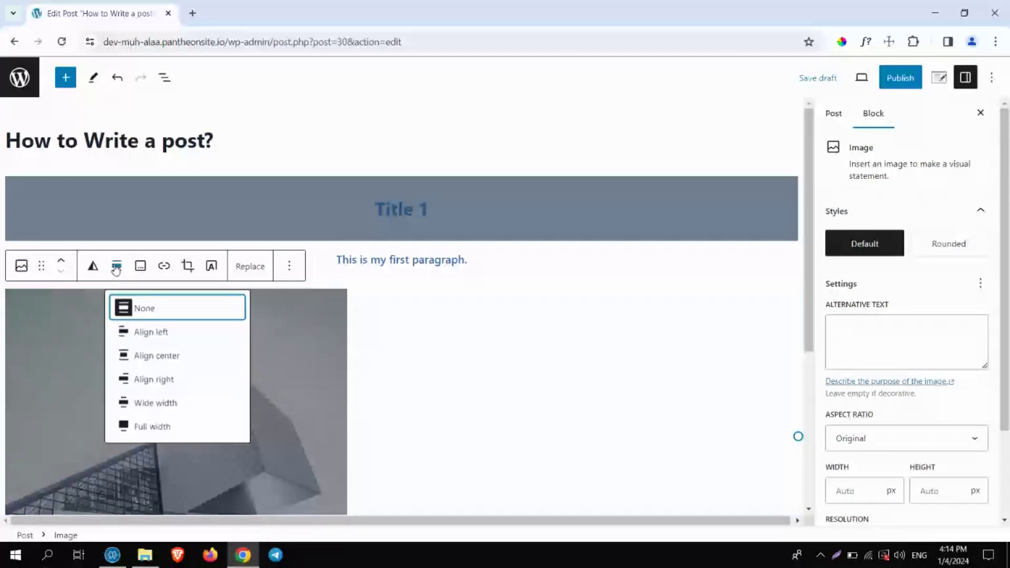
left_click(152, 357)
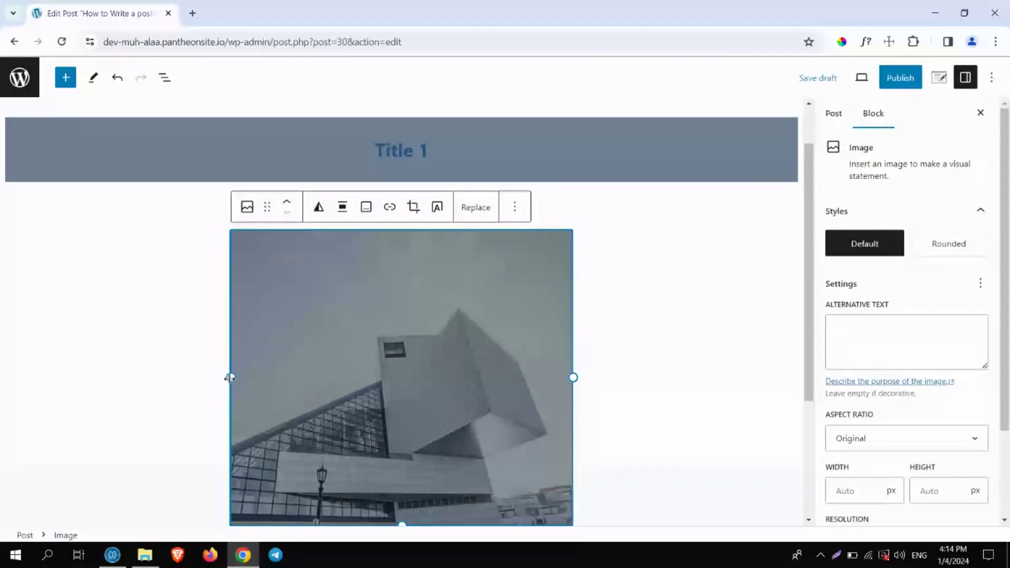
left_click_drag(229, 377, 266, 377)
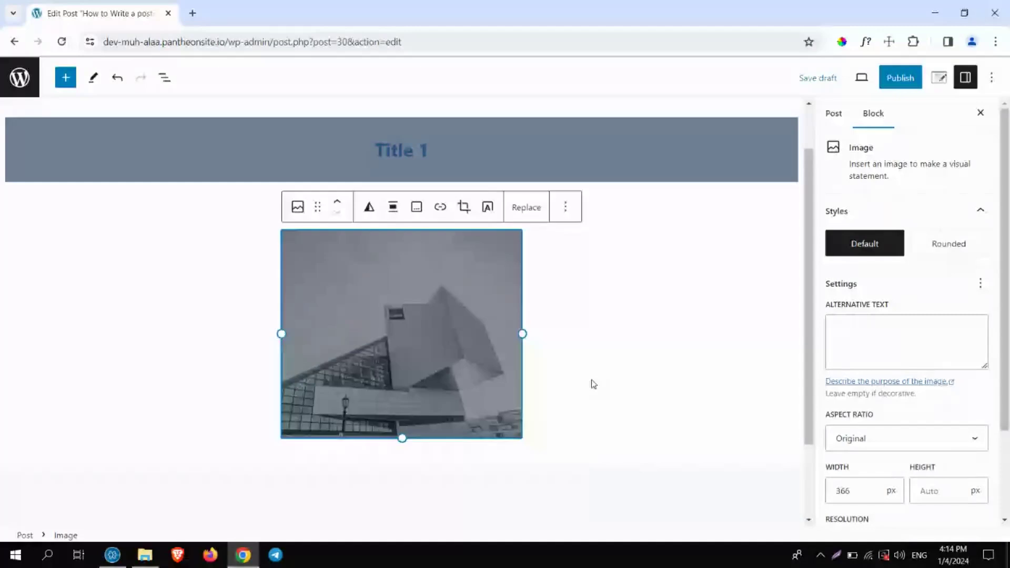
- Enter and leave the image's crop mode without cropping, and enlarge the image to about 376 px wide
left_click(463, 207)
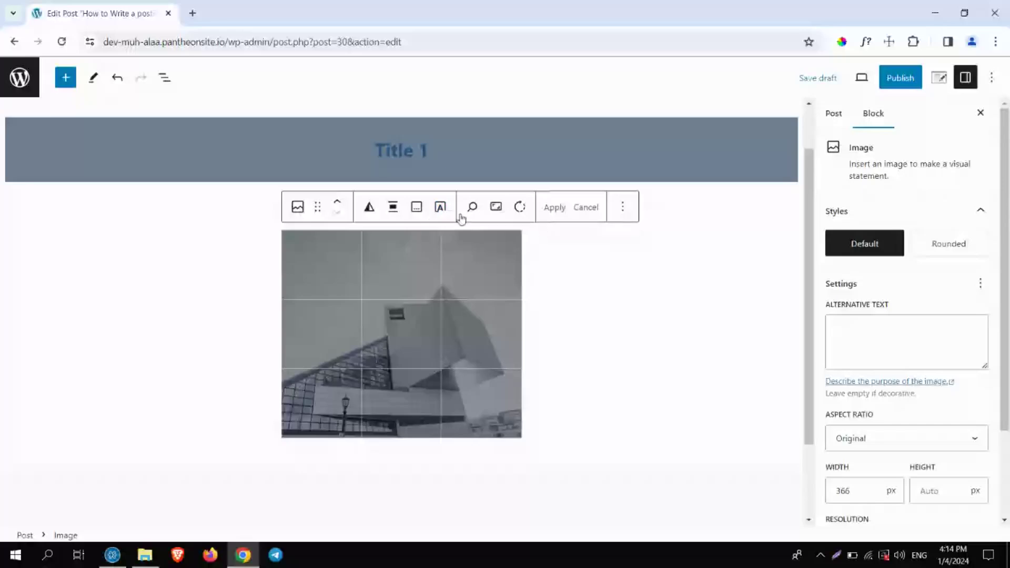
left_click(585, 208)
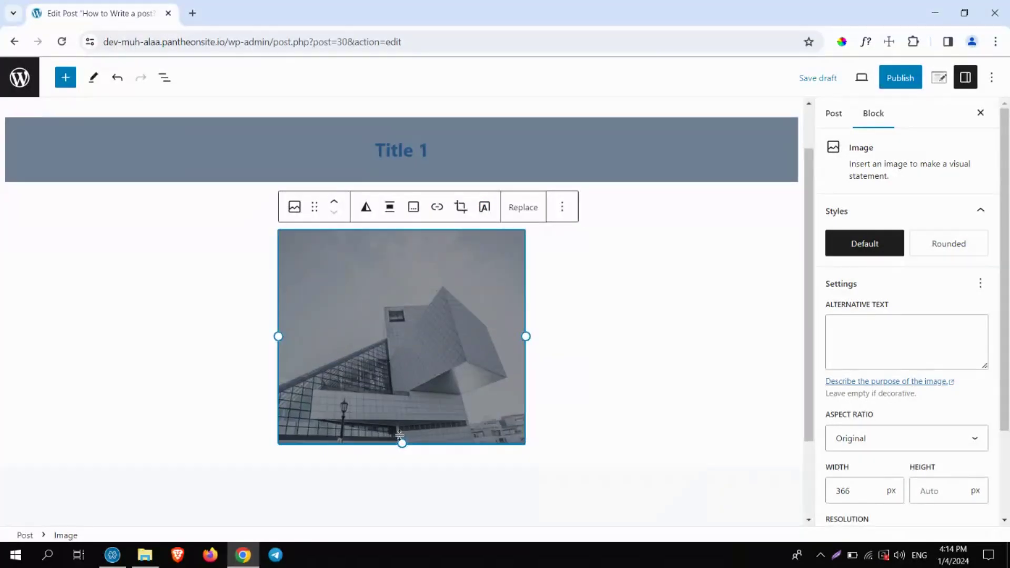
left_click_drag(400, 435, 399, 433)
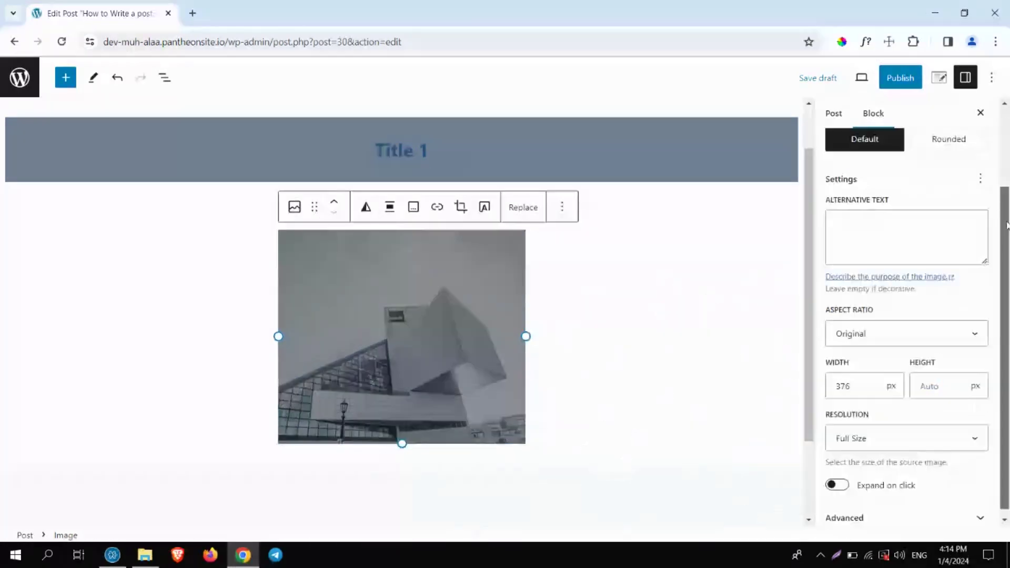
scroll(1006, 225, "down", 1)
scroll(997, 184, "up", 2)
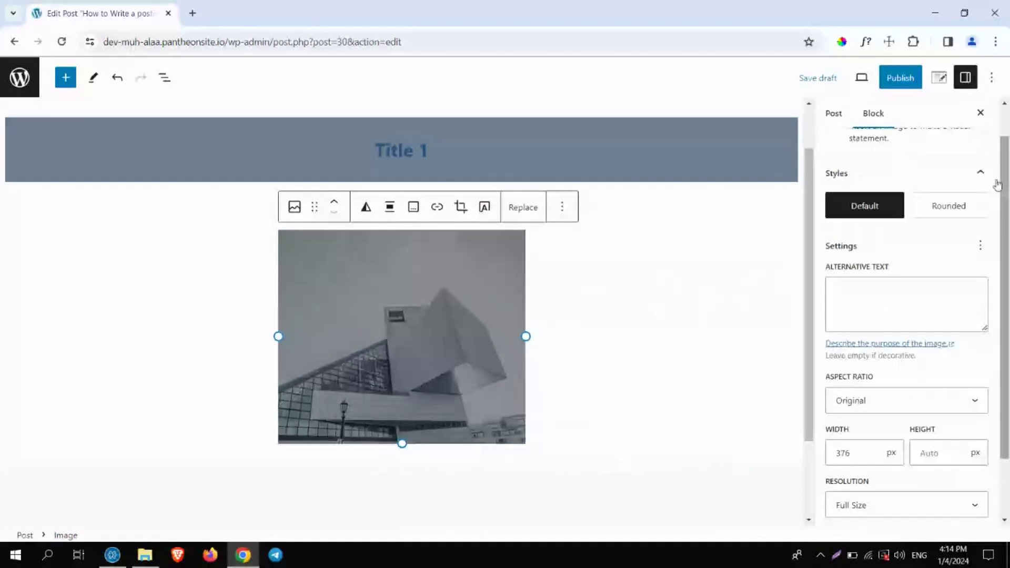
left_click(495, 466)
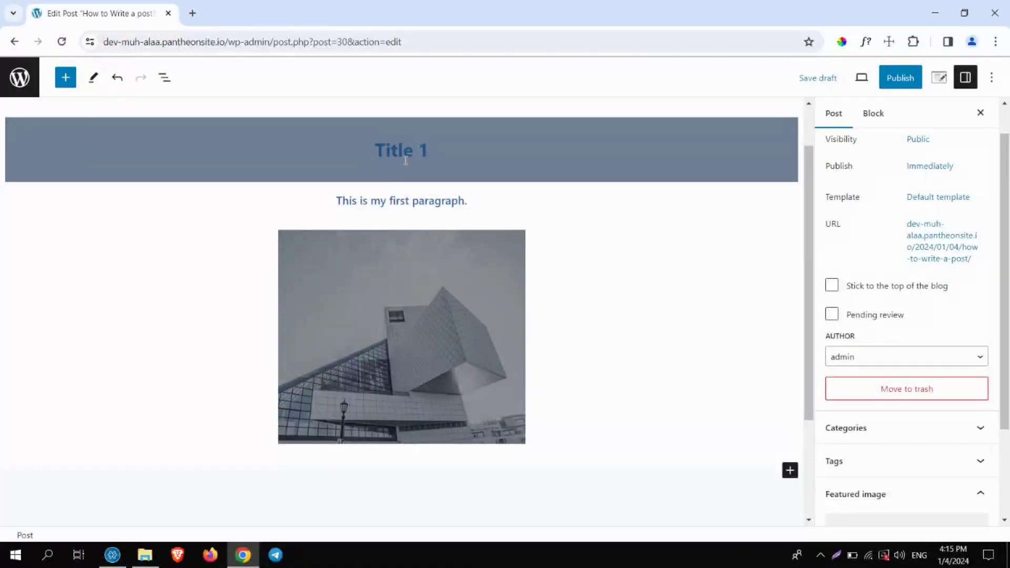
- Copy the "Title 1" heading block to the clipboard
left_click(532, 158)
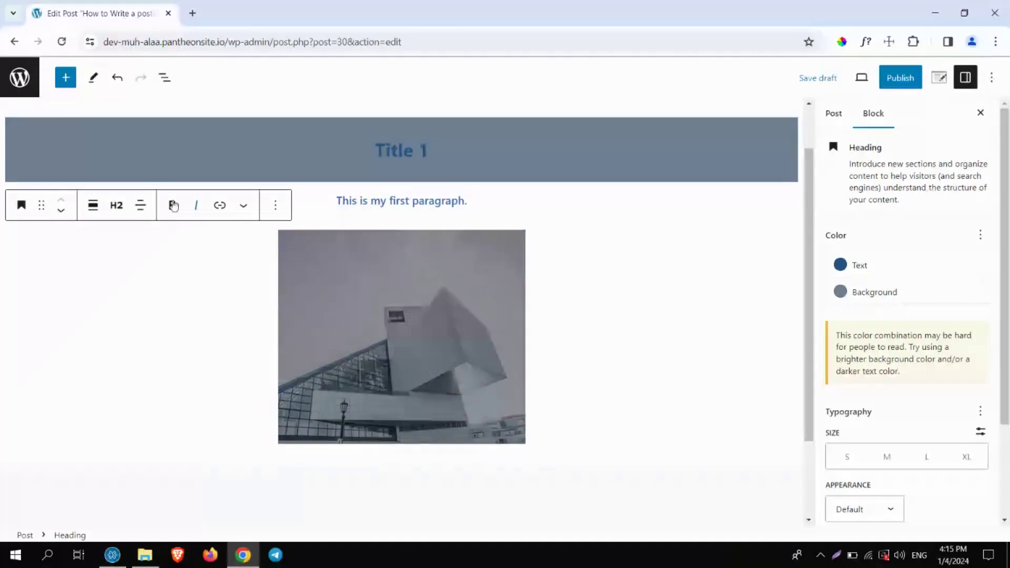
left_click(275, 206)
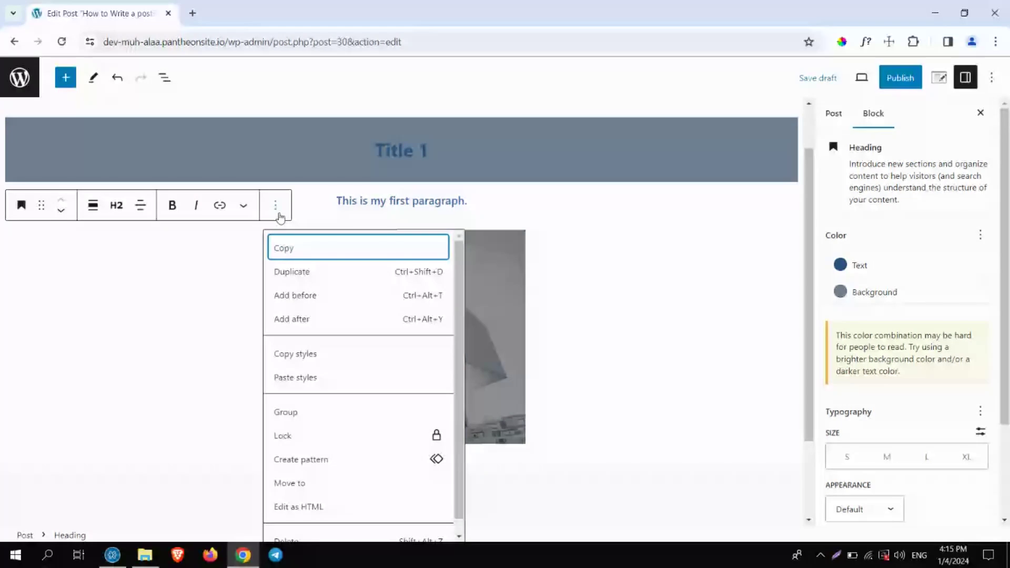
key("Return")
left_click(594, 487)
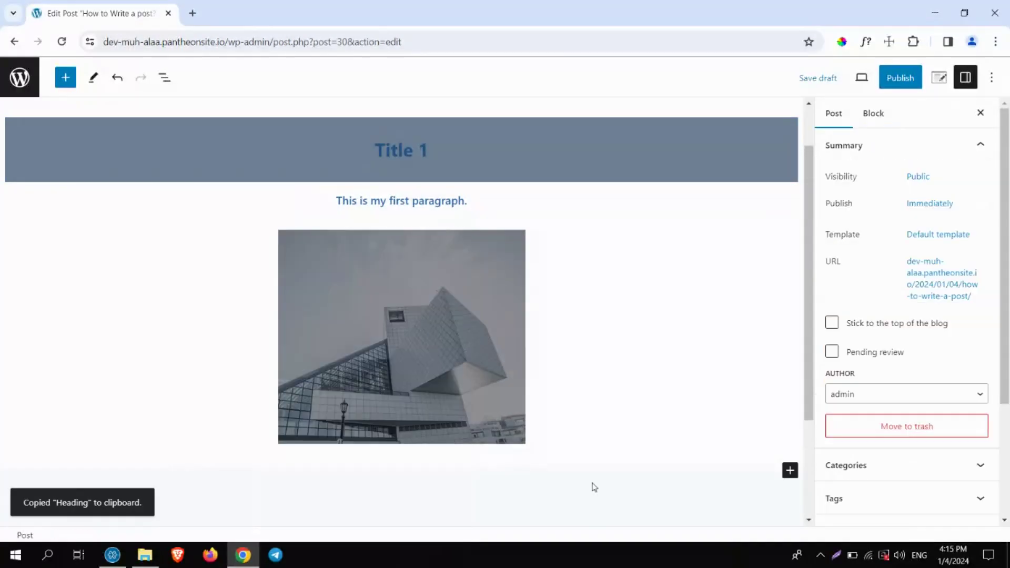
- Paste the copied heading block below the image and change its text to "Title 2"
right_click(765, 478)
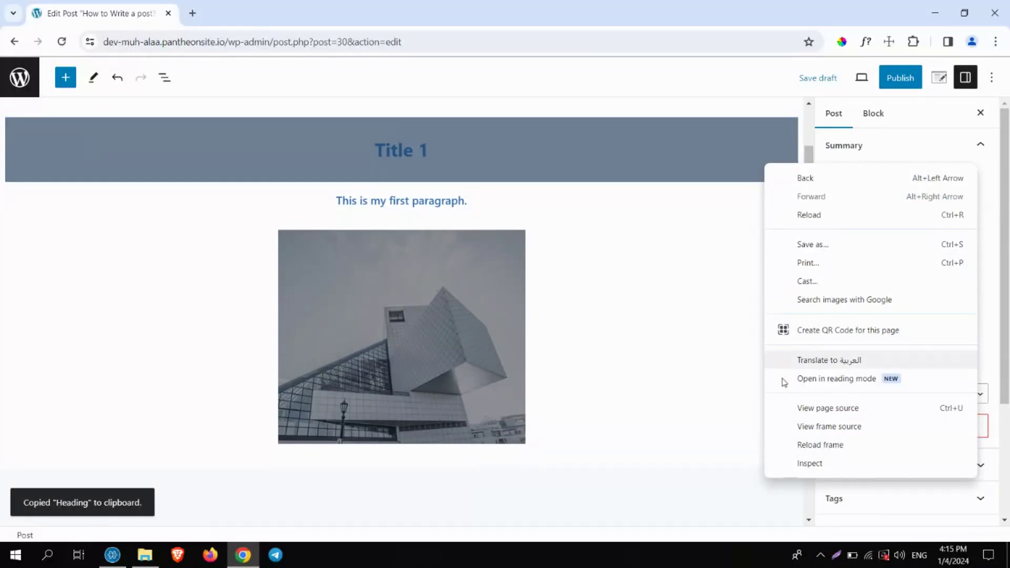
left_click(765, 474)
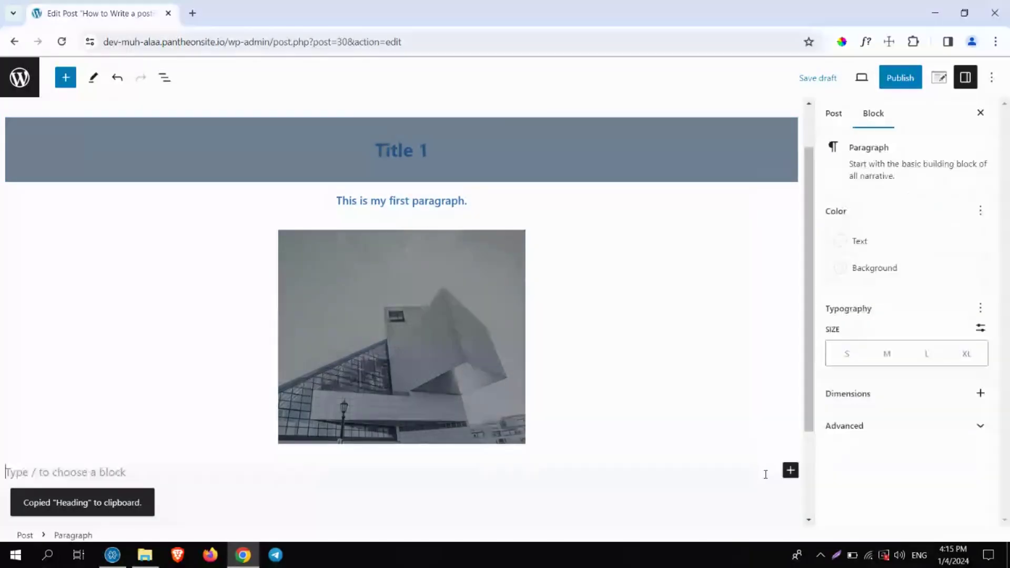
left_click(789, 470)
left_click(614, 328)
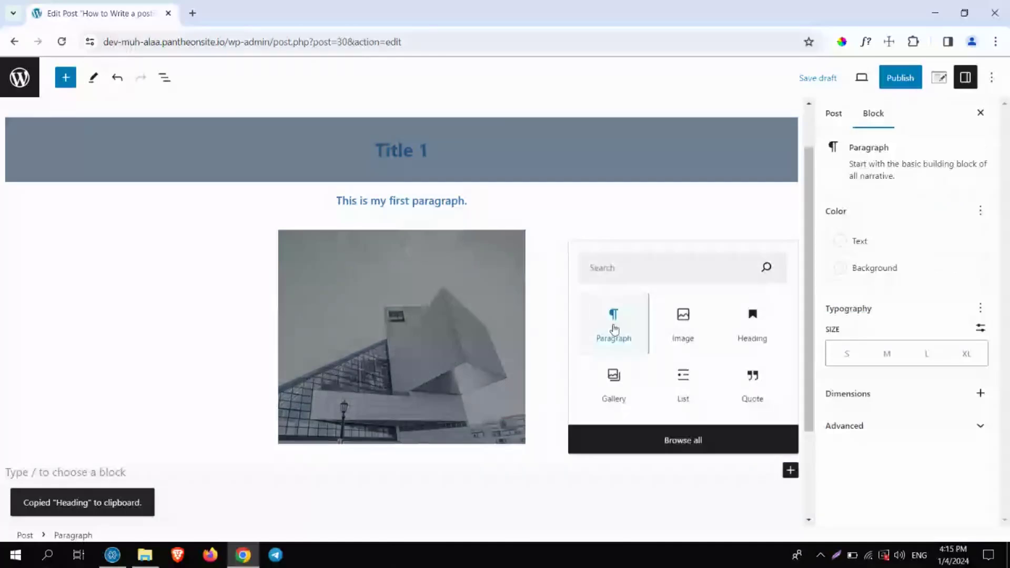
left_click(200, 472)
key("ctrl+v")
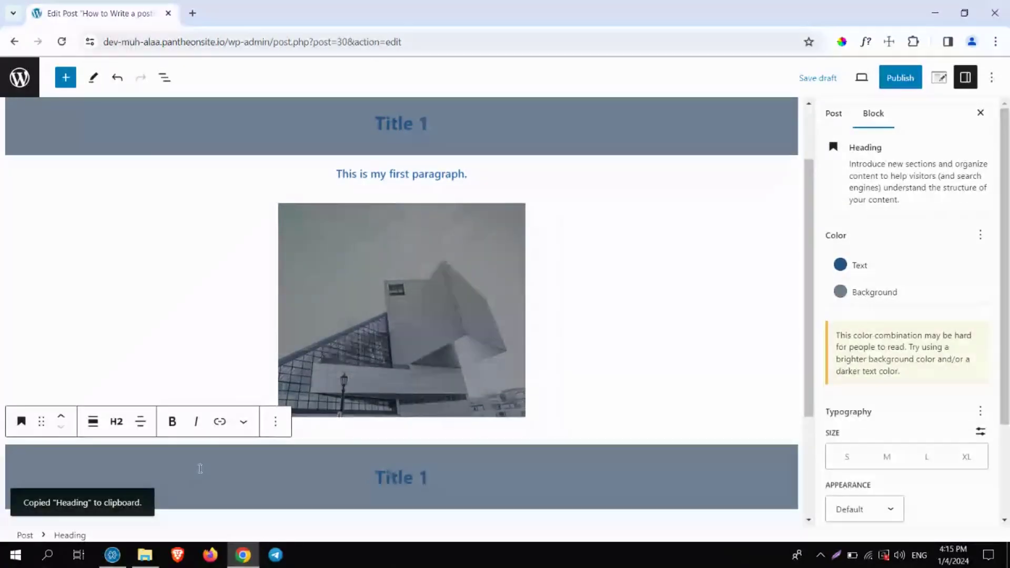
double_click(421, 477)
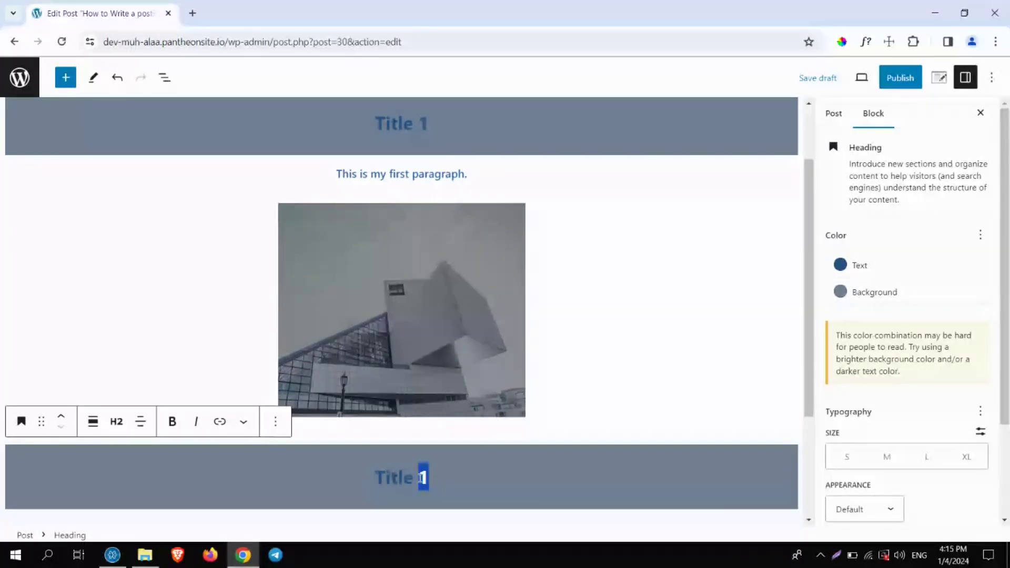
type("2")
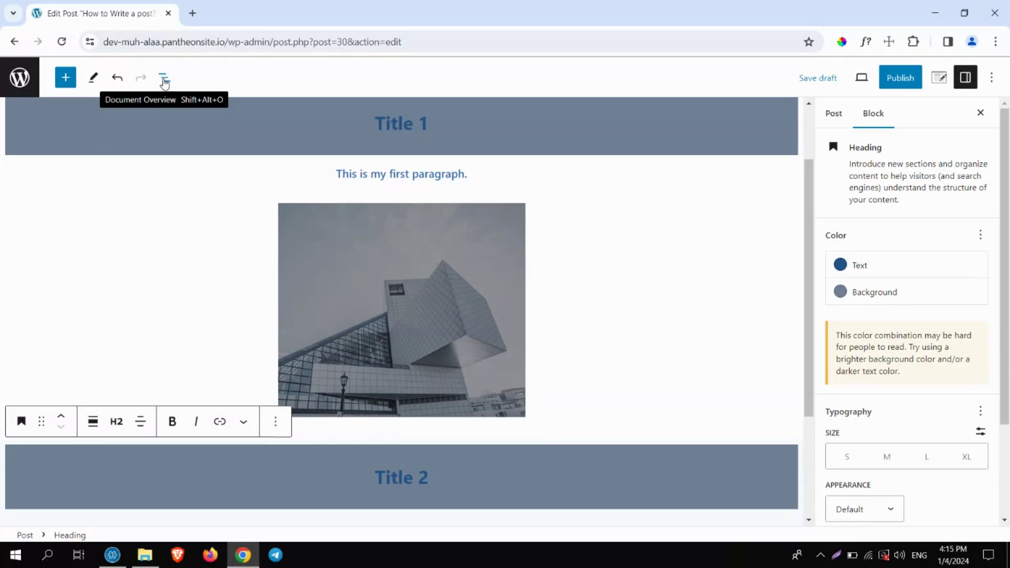
- Show the document overview's list of blocks and go through the Title 1, Paragraph and Title 2 entries
left_click(164, 79)
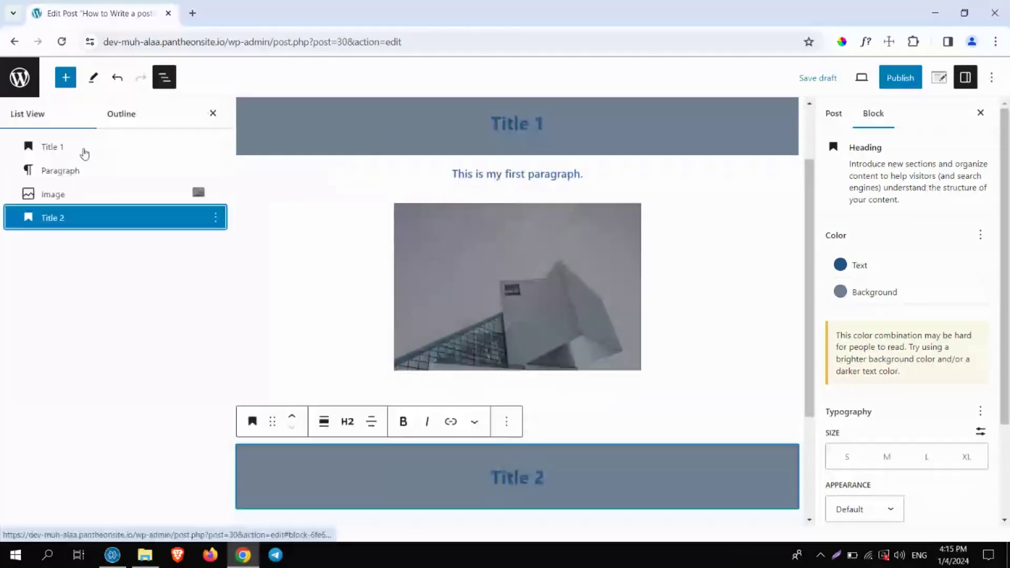
left_click(56, 147)
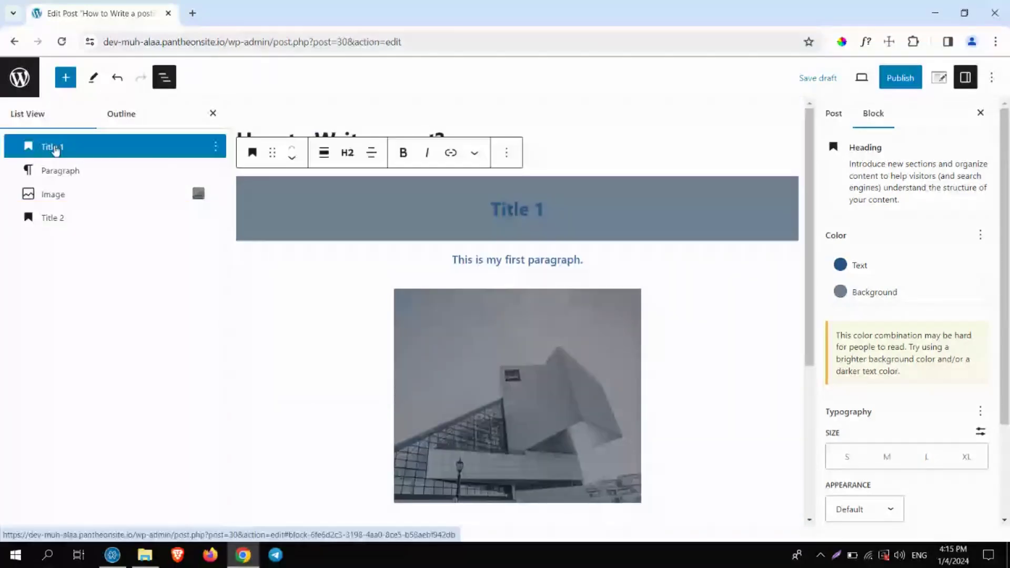
left_click(75, 172)
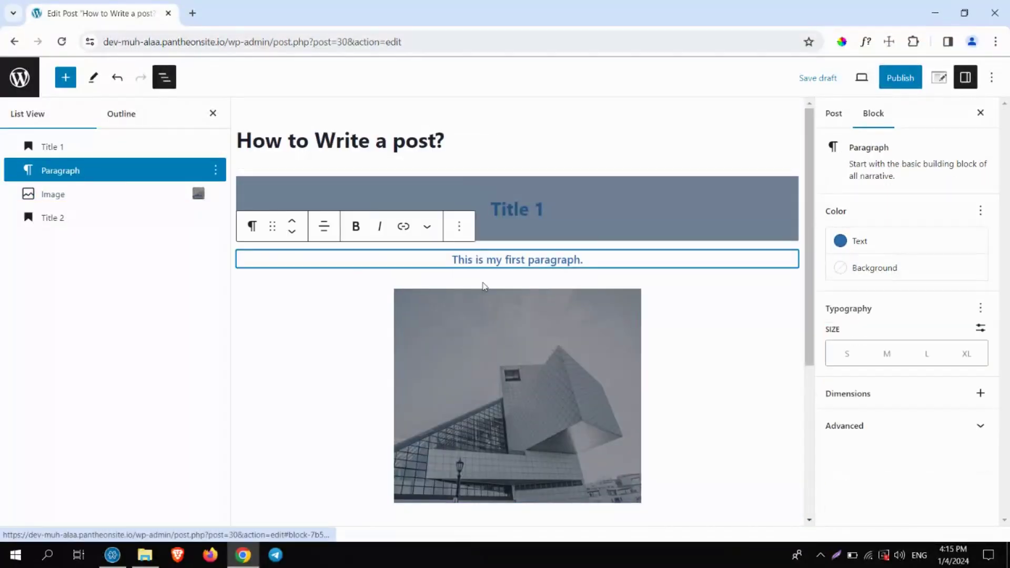
left_click(472, 261)
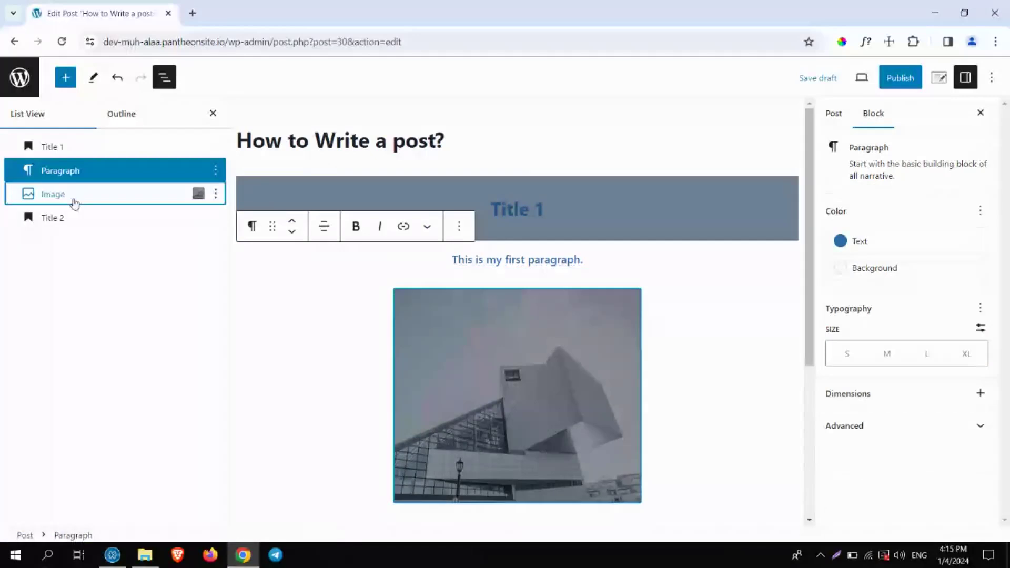
left_click(73, 223)
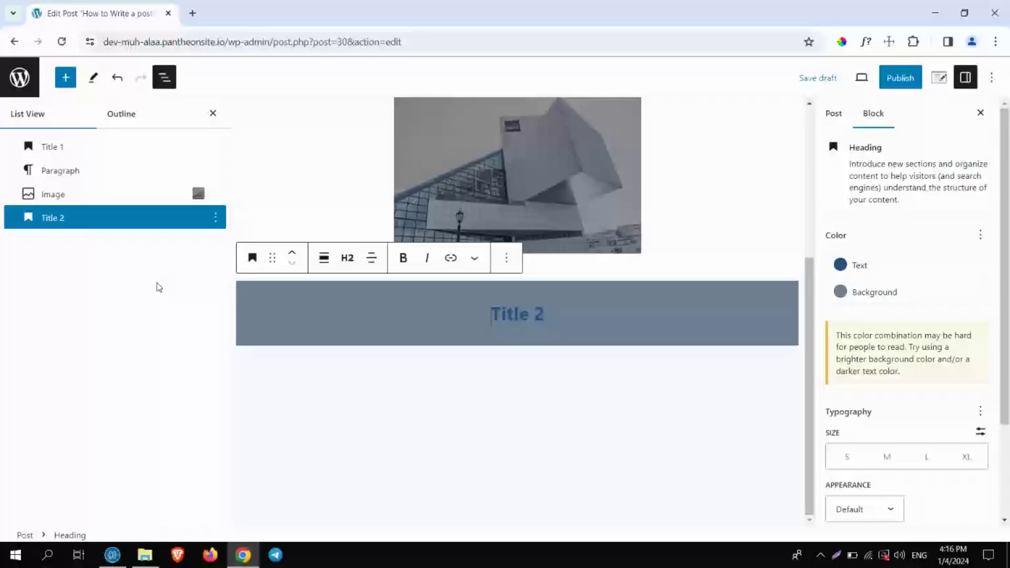
- Duplicate the "Title 2" heading block and change the copy's text to "Title 3"
left_click(215, 218)
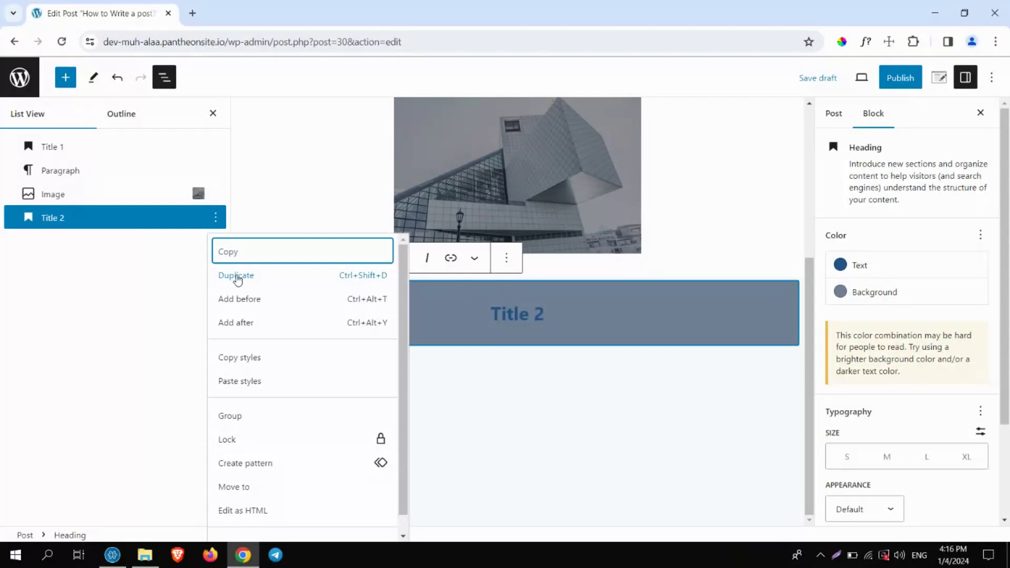
left_click(236, 276)
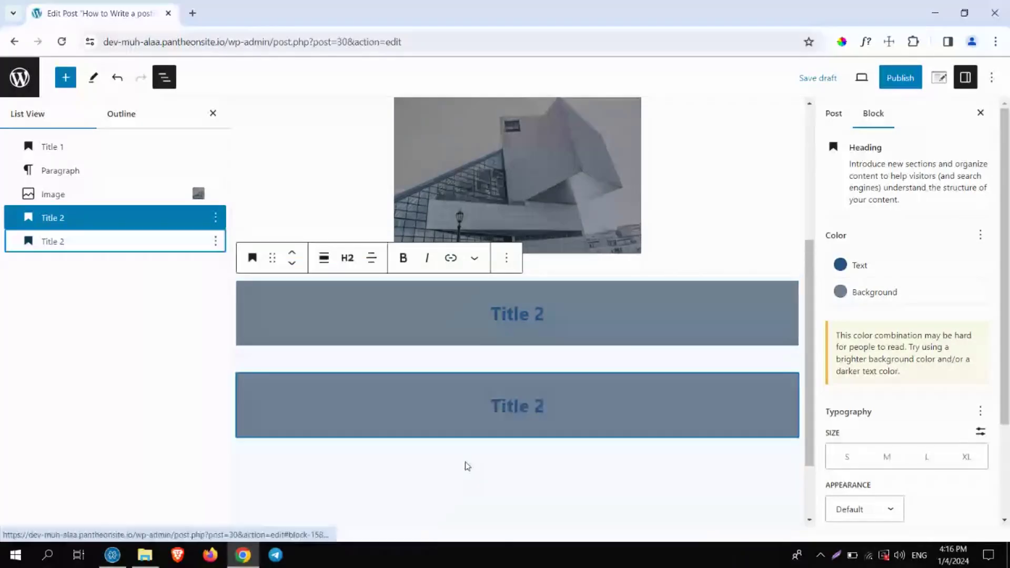
left_click(518, 414)
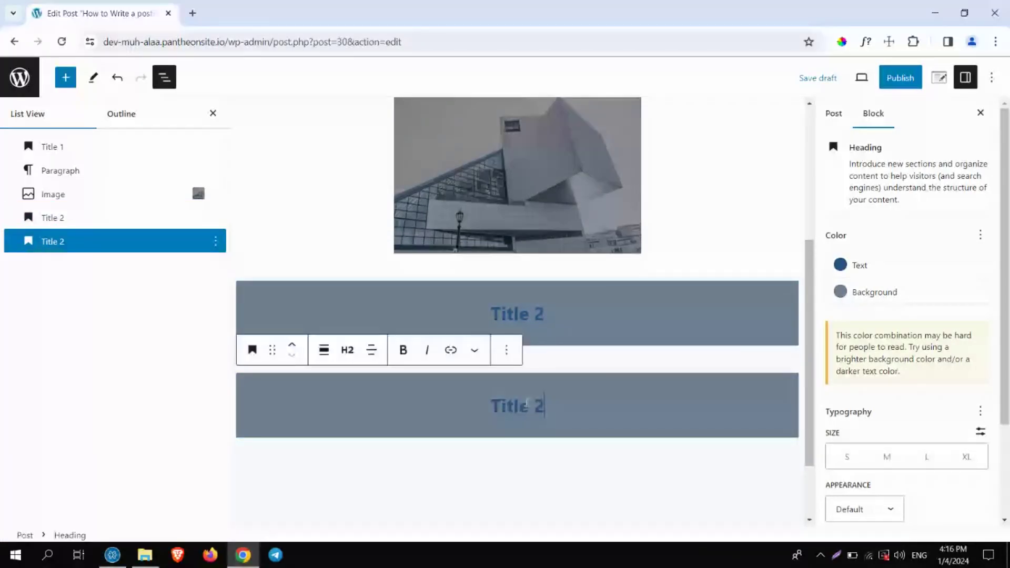
key("BackSpace")
type("3")
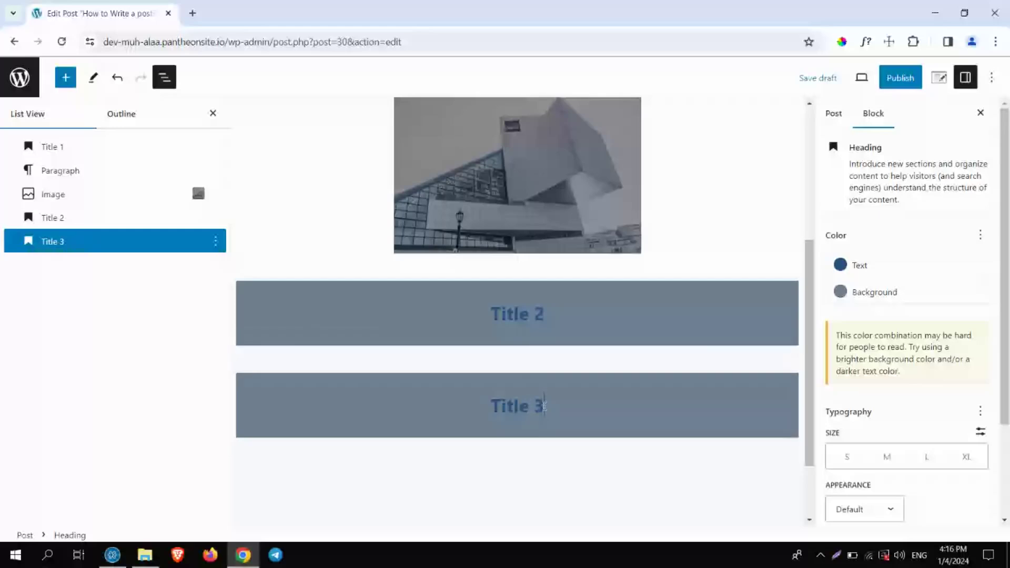
- Duplicate the paragraph under "Title 1" and move the copy between the "Title 2" and "Title 3" headings
left_click(26, 170)
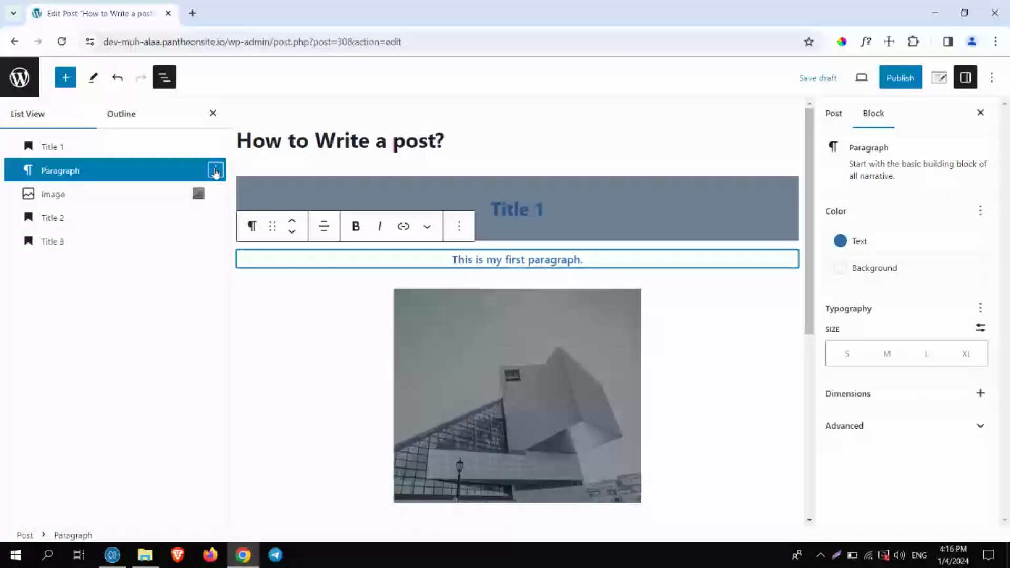
left_click_drag(215, 171, 65, 251)
left_click_drag(808, 156, 818, 338)
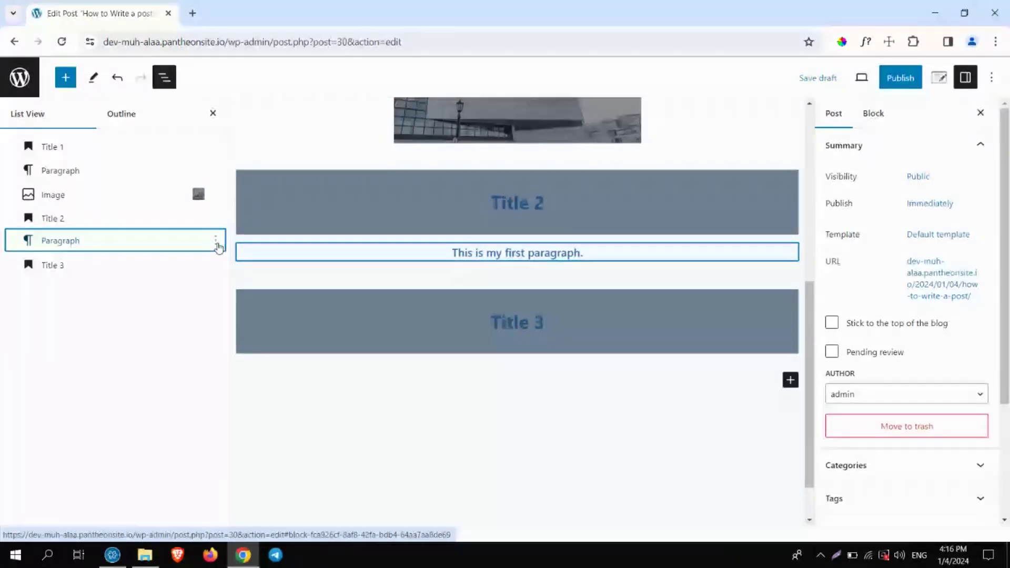
- Duplicate the paragraph under "Title 2" and move the copy below the "Title 3" heading
left_click(215, 242)
left_click(216, 303)
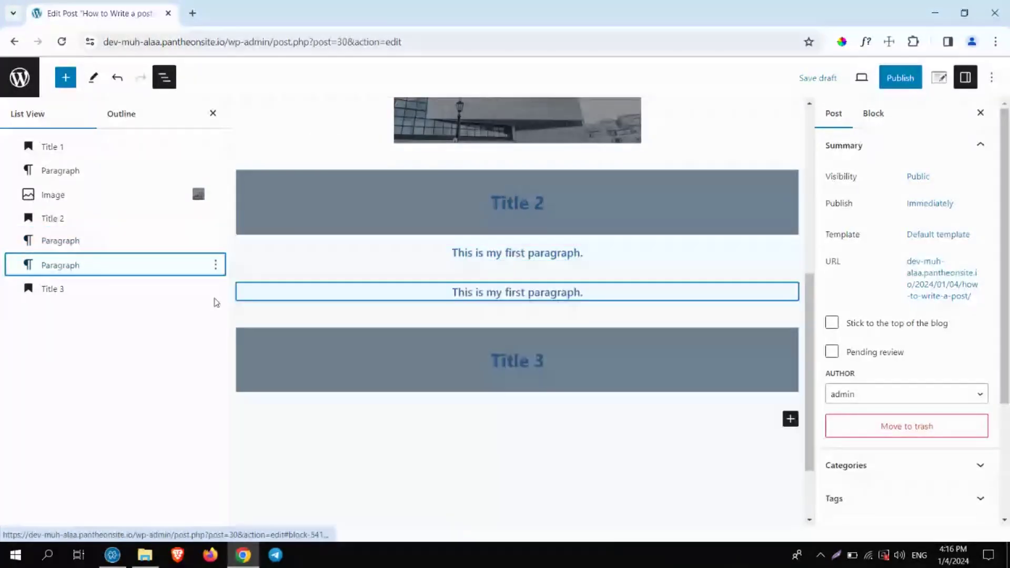
left_click_drag(85, 265, 83, 297)
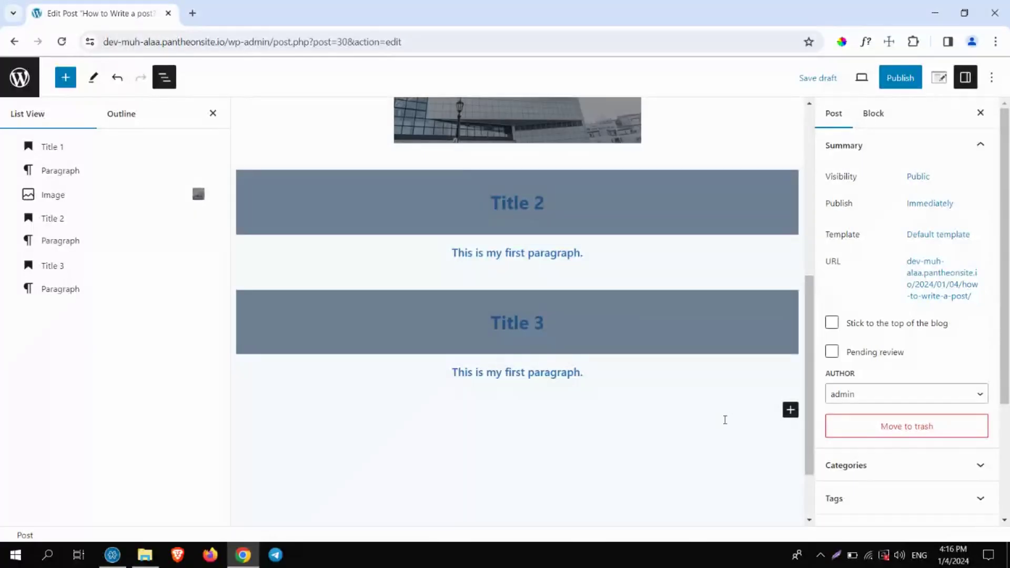
- Add a List block below the last paragraph with the items "Item 1.", "Item 2." and "Item 3."
left_click(790, 410)
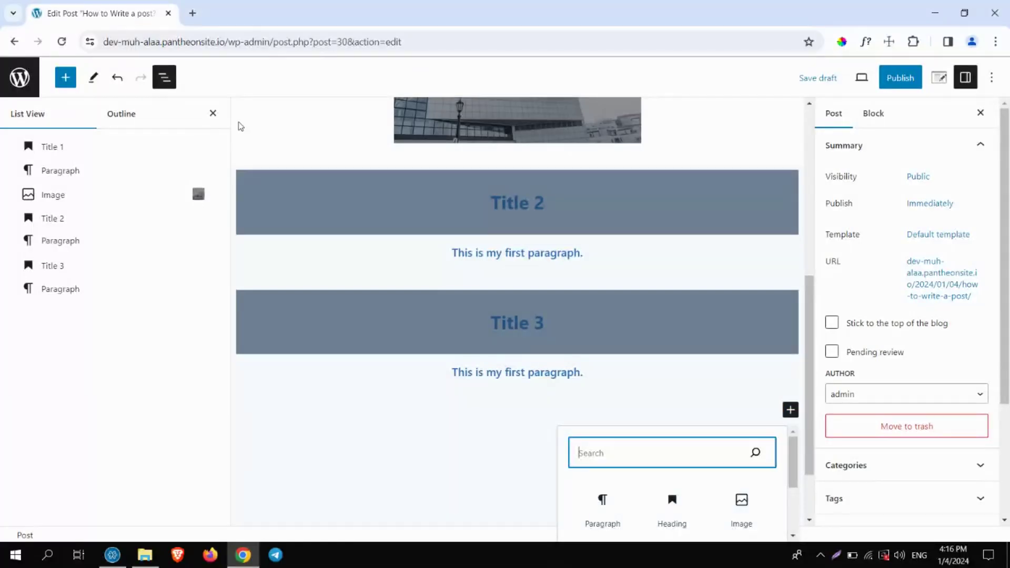
left_click(73, 82)
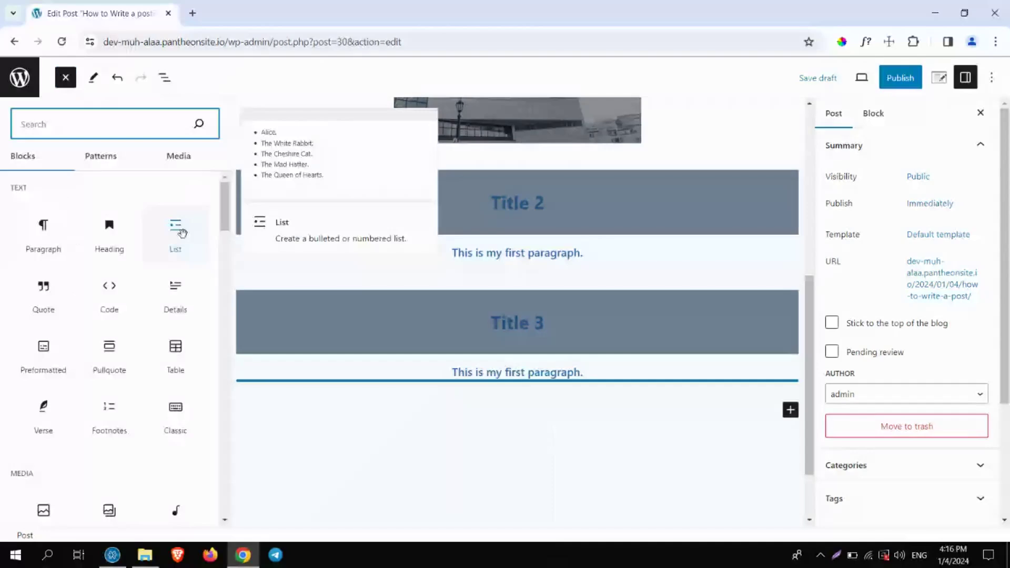
left_click(182, 233)
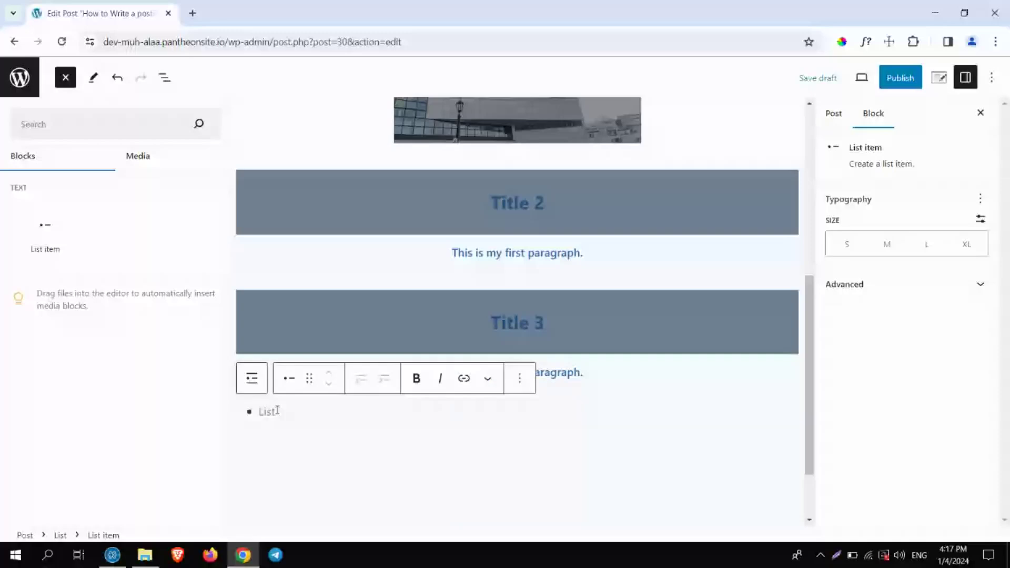
type("Item 1.")
key("Return")
type("Item 2")
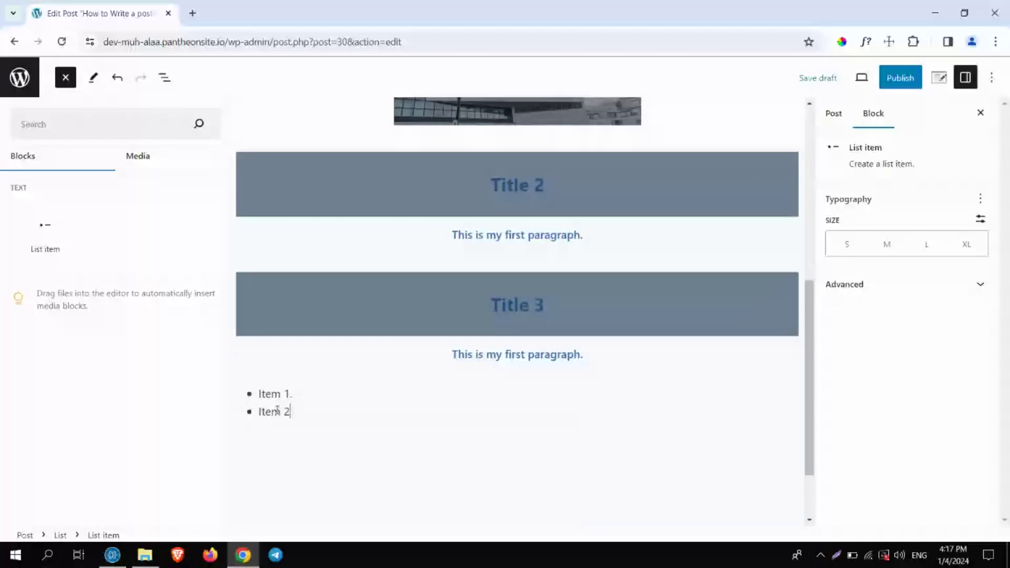
type(".")
key("Return")
type("I")
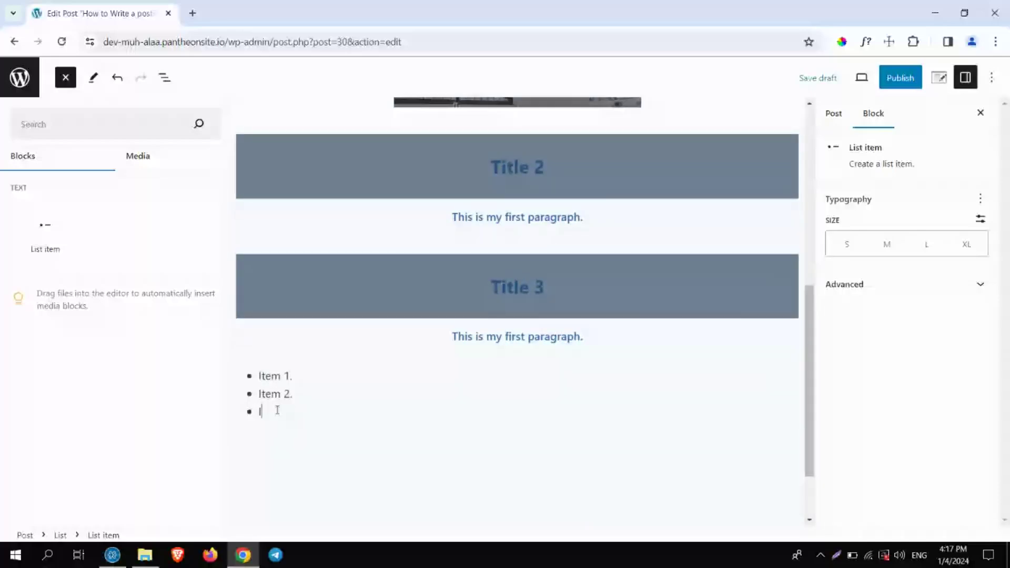
type("tem 3.")
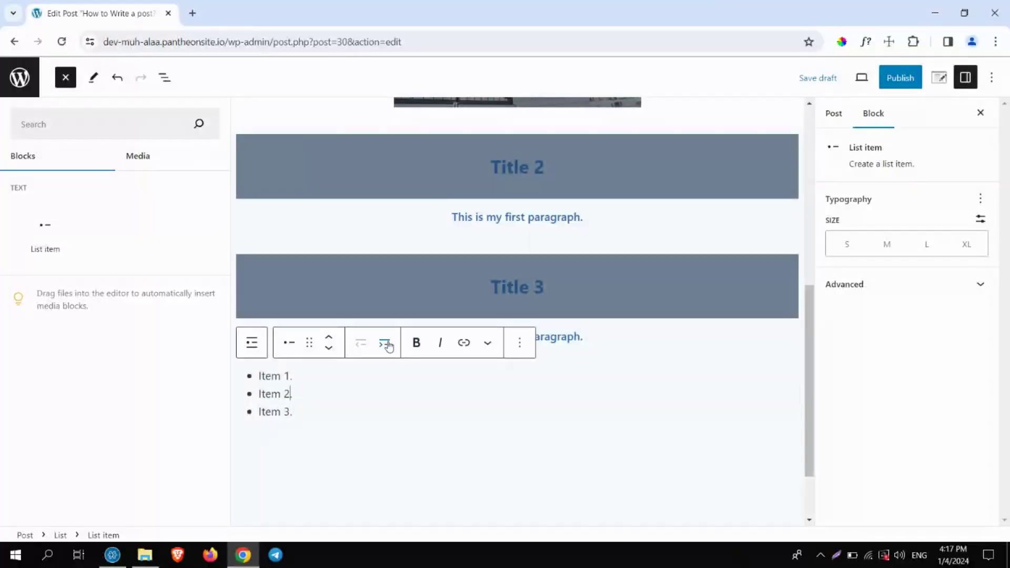
left_click_drag(259, 375, 284, 417)
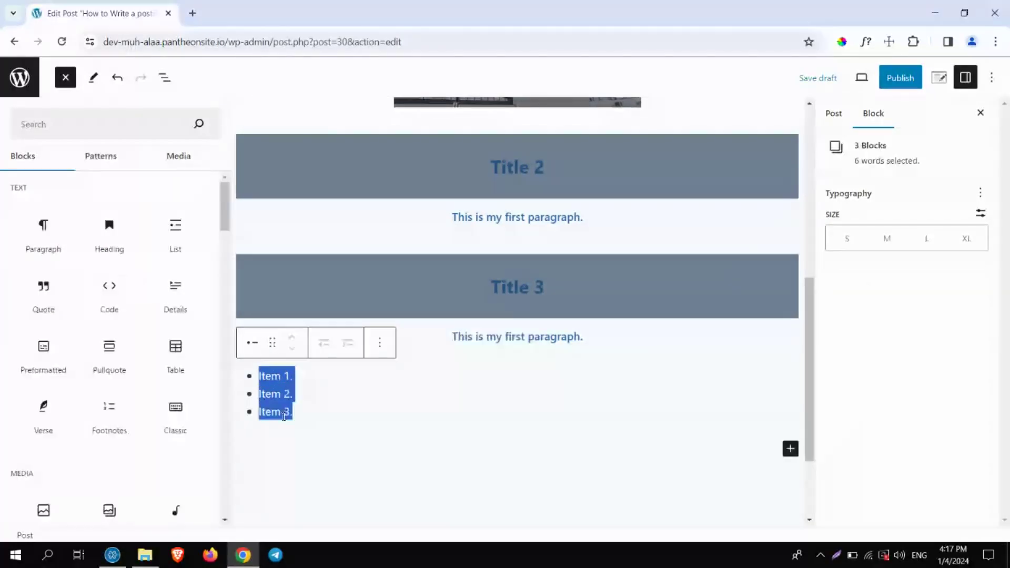
left_click(284, 393)
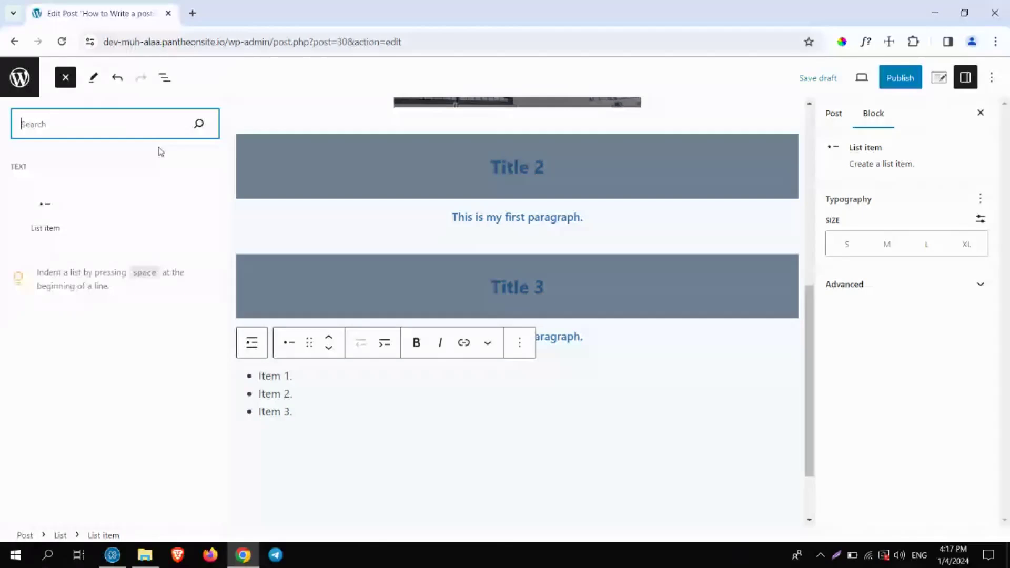
- Add a Gallery block below the bulleted list at the end of the post
left_click(66, 77)
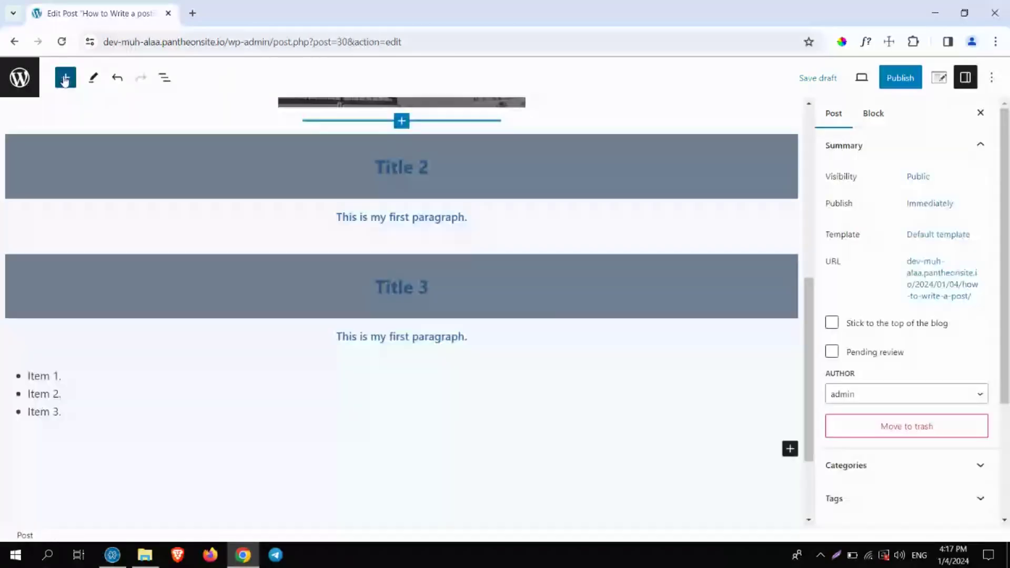
left_click(65, 78)
left_click_drag(228, 234, 228, 238)
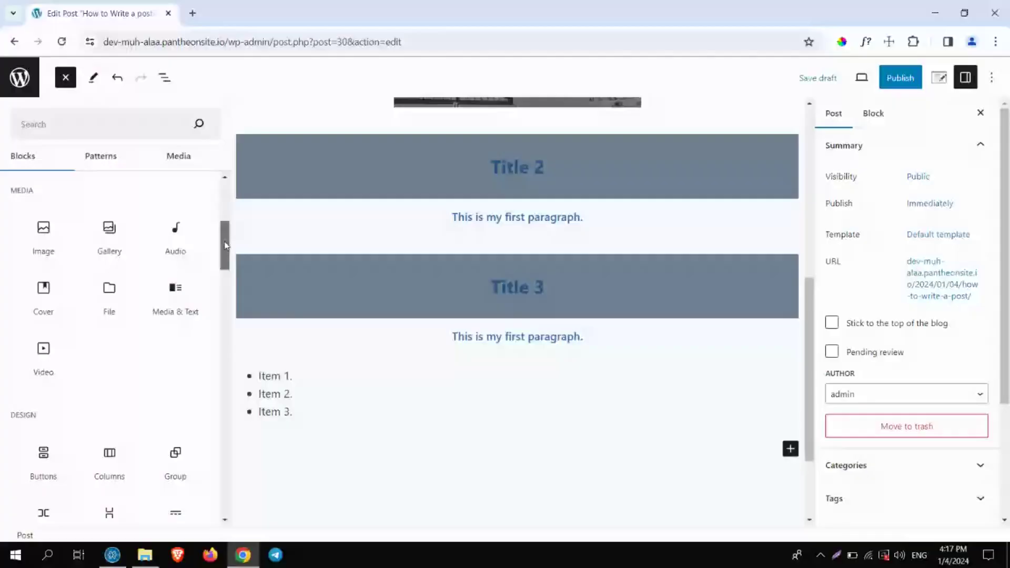
left_click(108, 236)
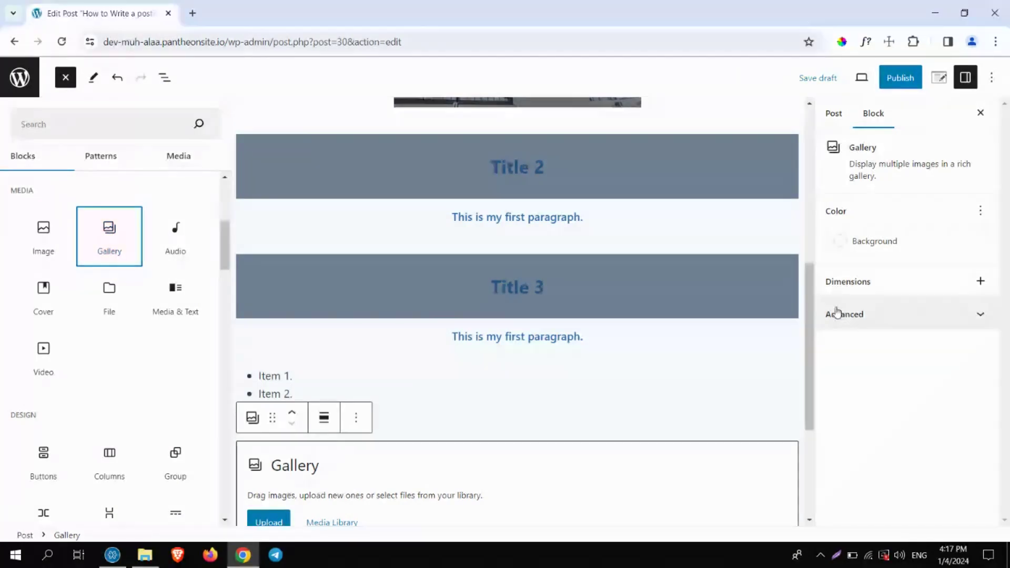
- Upload multiple images from the Documents folder inside Downloads to the gallery, including banner-item-01, banner-item-05, banner-item-06 and Depositphotos_45095187_XL-scaled
left_click(268, 521)
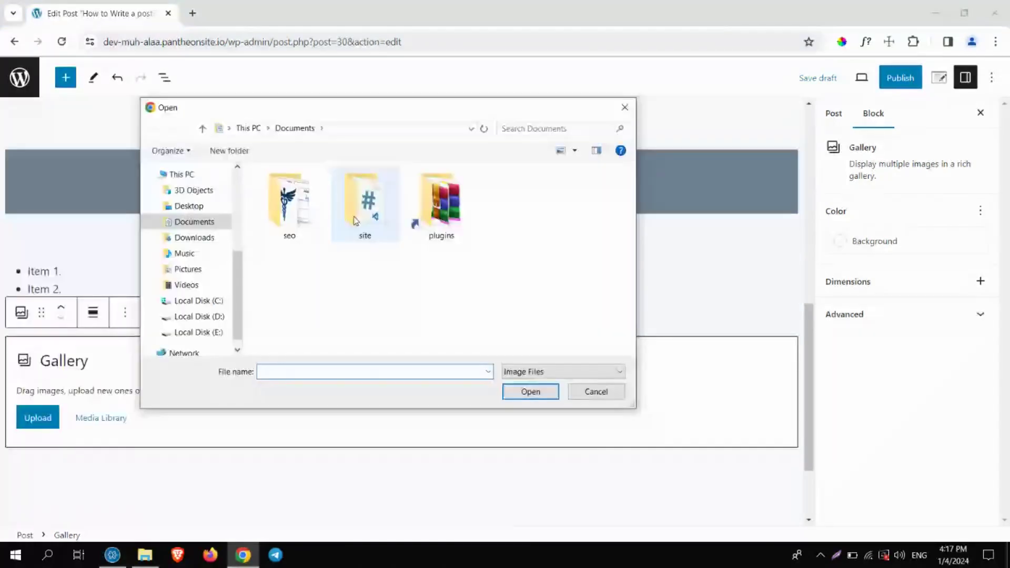
left_click(294, 218)
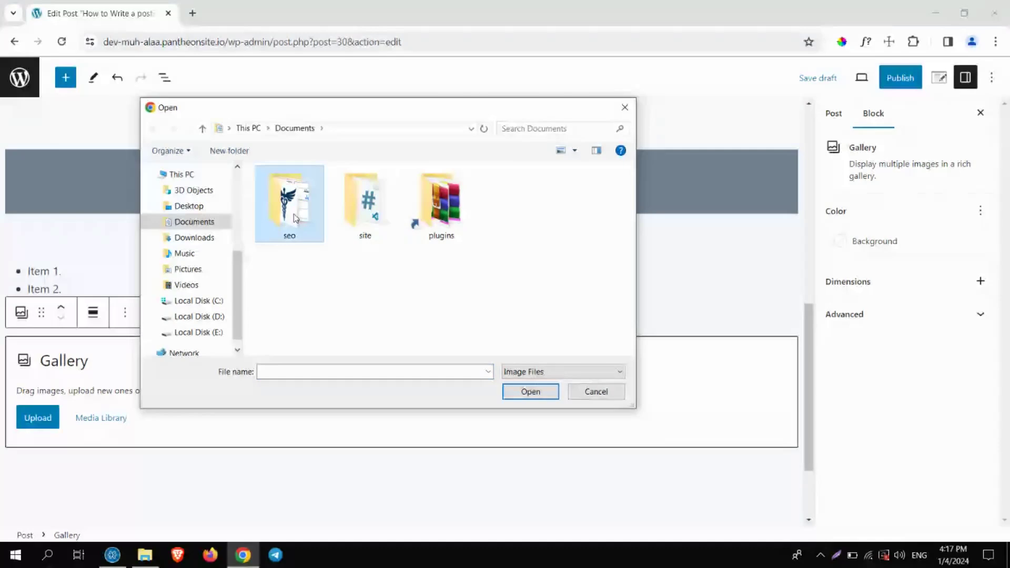
left_click(563, 212)
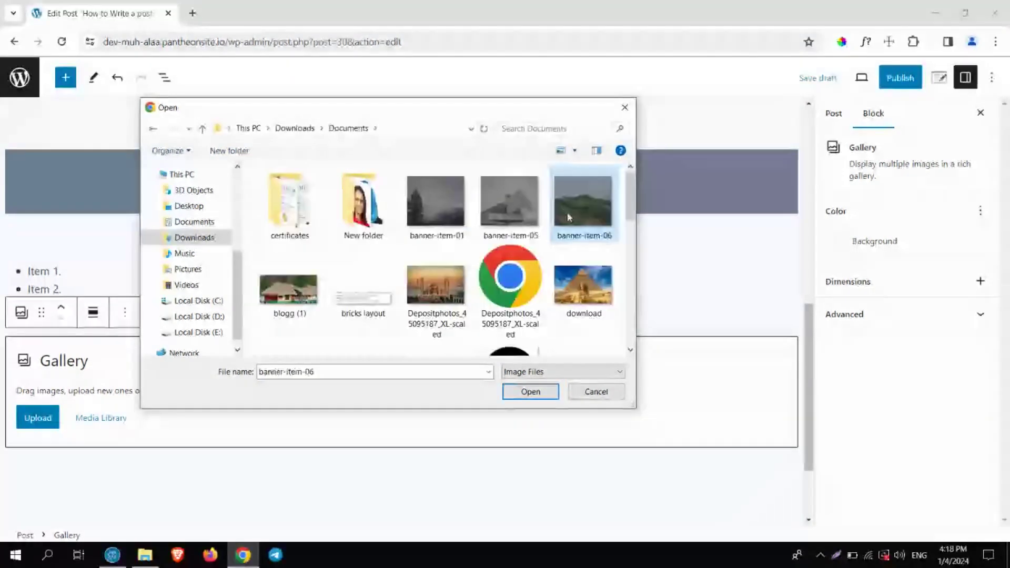
left_click(436, 205, "shift")
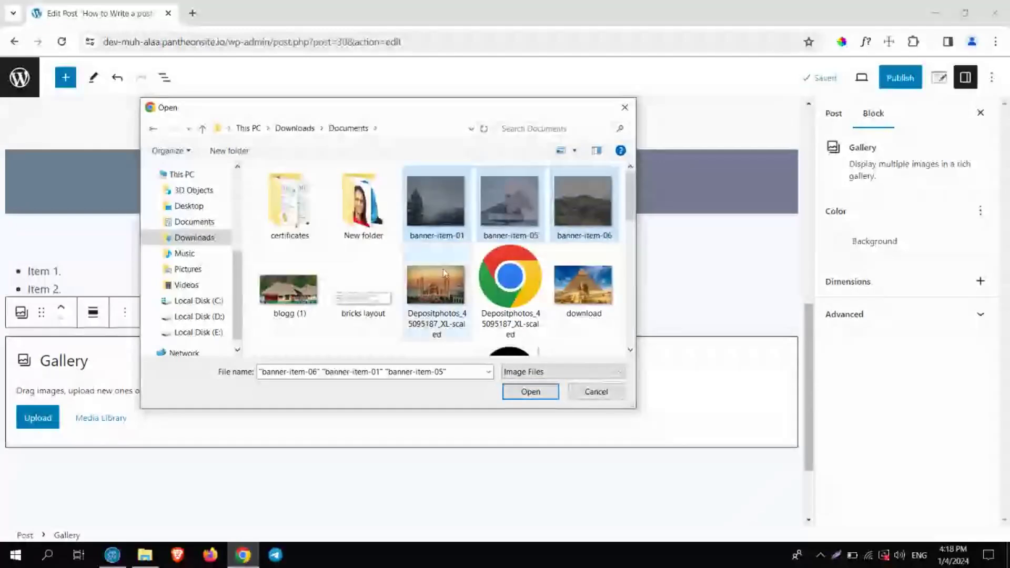
left_click(440, 283, "ctrl")
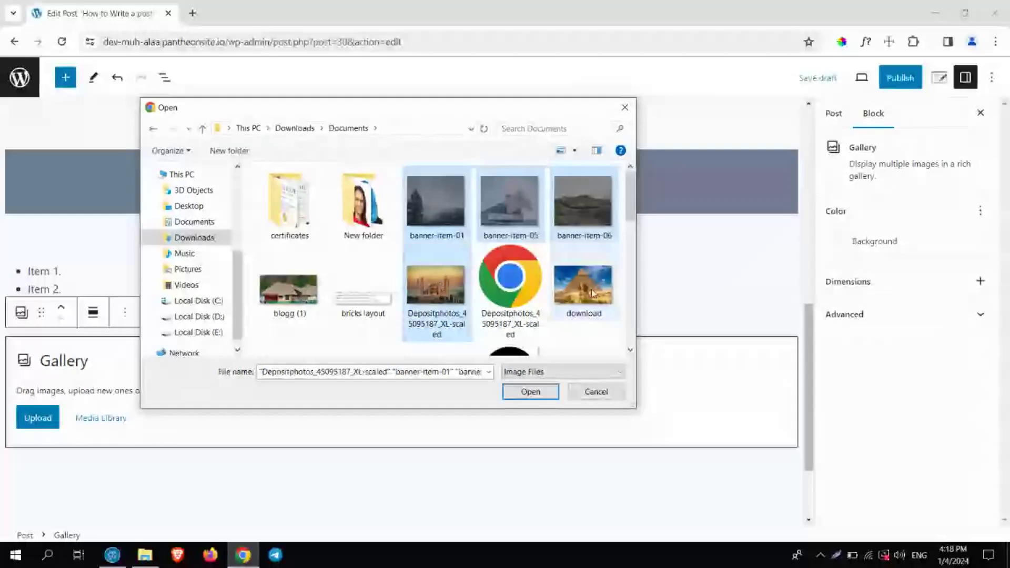
left_click(530, 391)
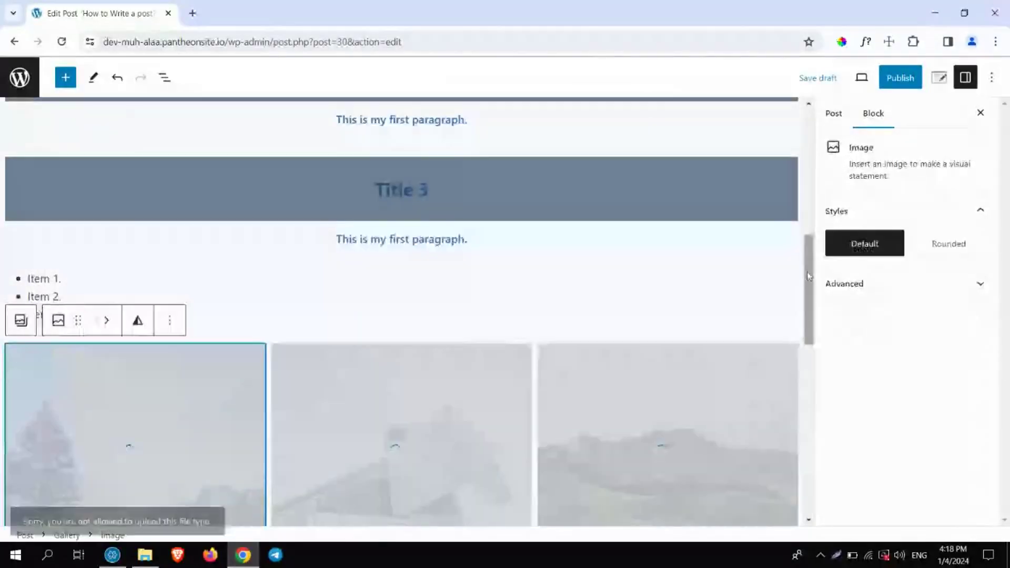
left_click_drag(807, 272, 811, 337)
scroll(811, 337, "down", 3)
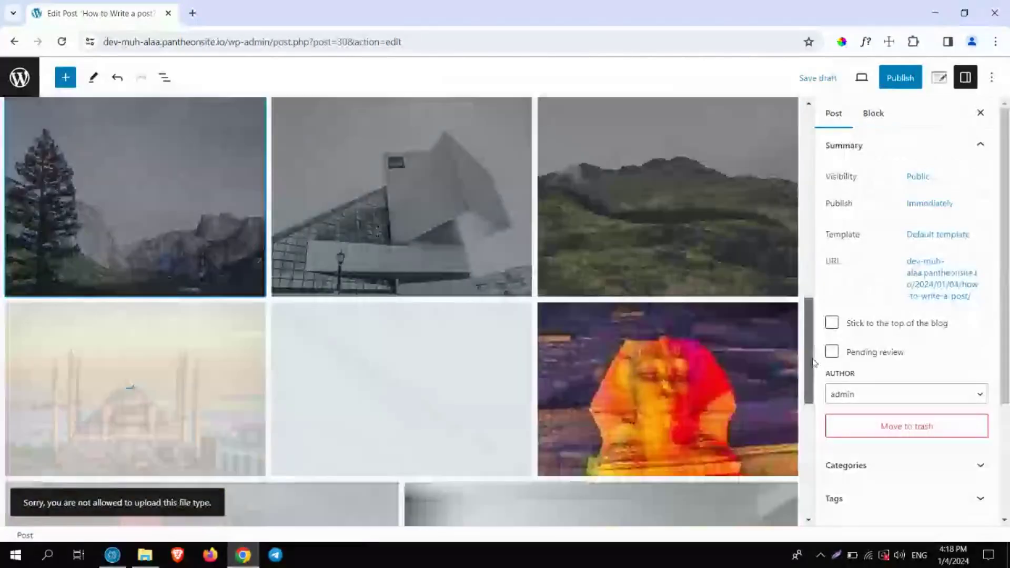
scroll(818, 397, "down", 2)
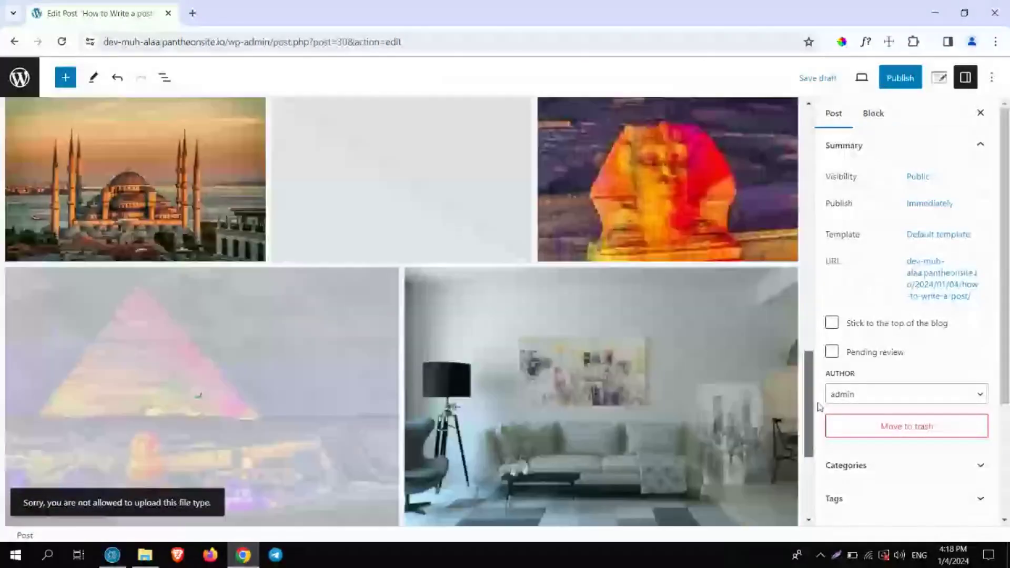
left_click_drag(818, 406, 818, 278)
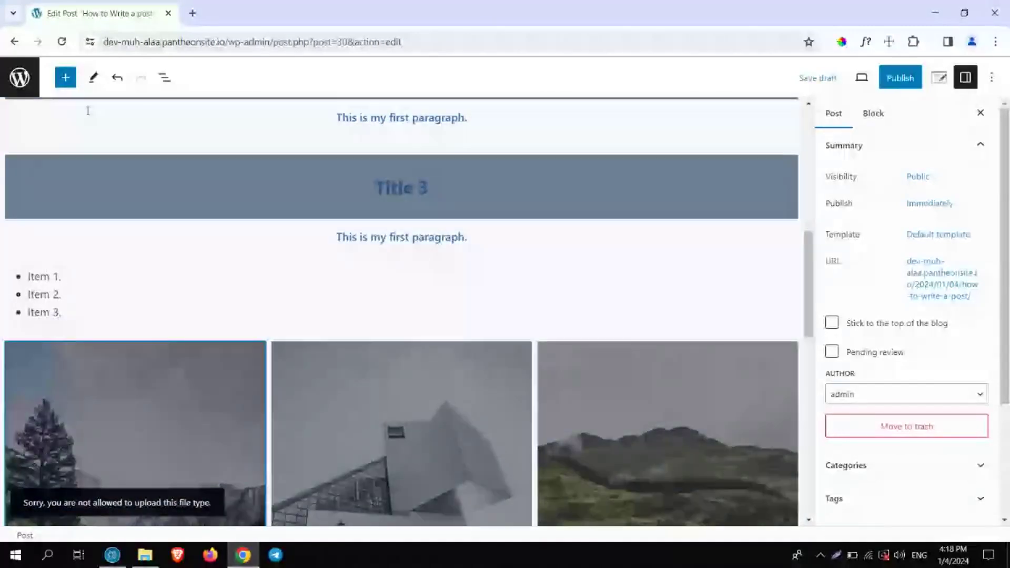
- Add a Buttons block below the image gallery
left_click(65, 77)
left_click_drag(223, 205, 227, 254)
mouse_move(42, 302)
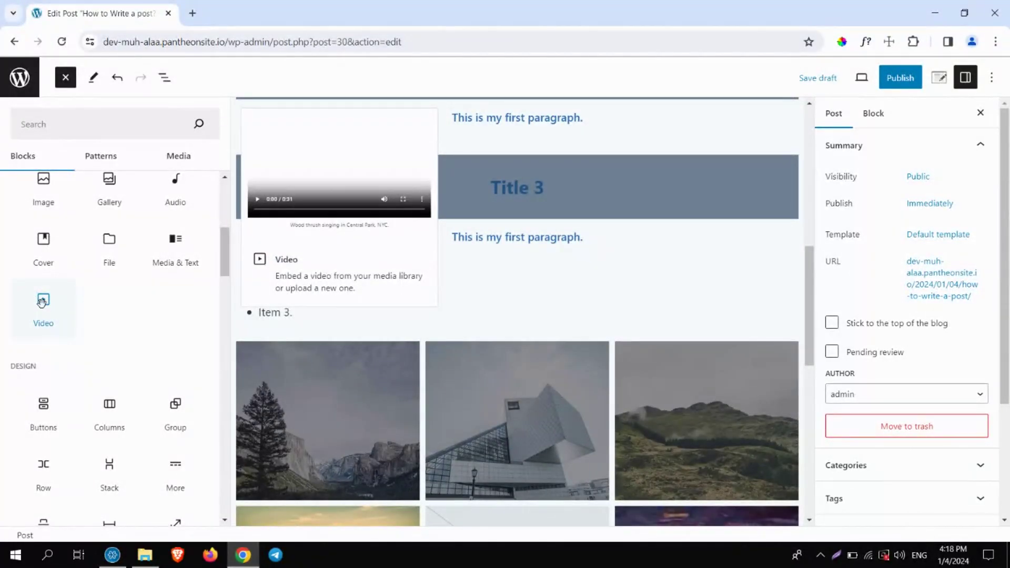
scroll(225, 268, "down", 1)
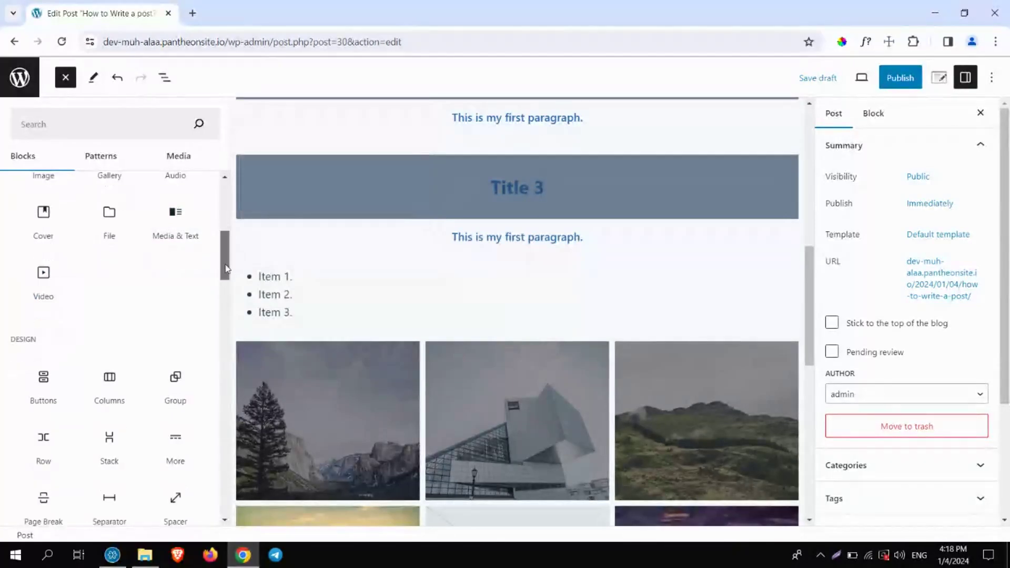
scroll(225, 268, "down", 3)
mouse_move(46, 231)
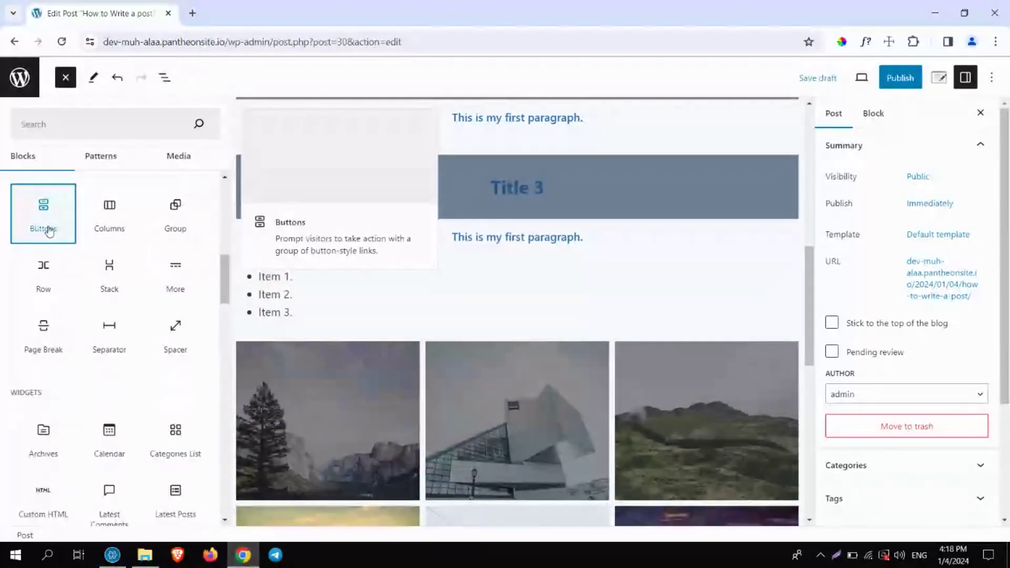
left_click(45, 229)
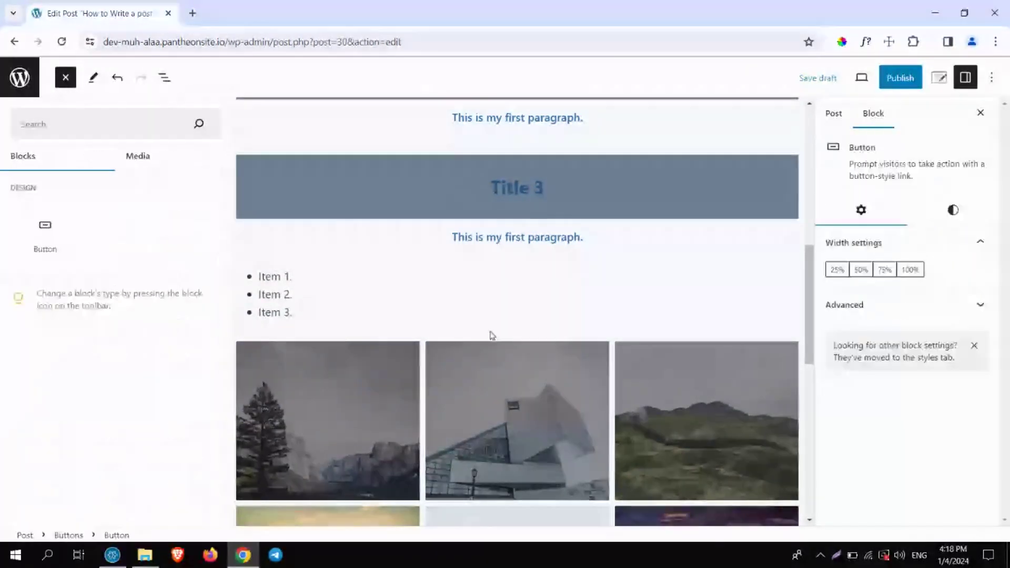
- Label the new button "Contact us" and justify it to the center
left_click_drag(809, 297, 809, 421)
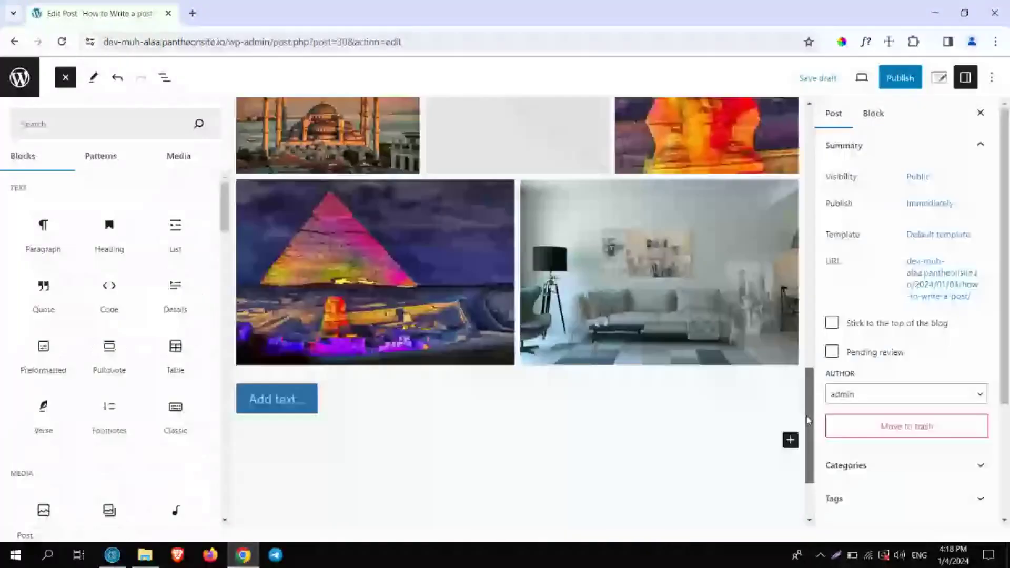
left_click(293, 395)
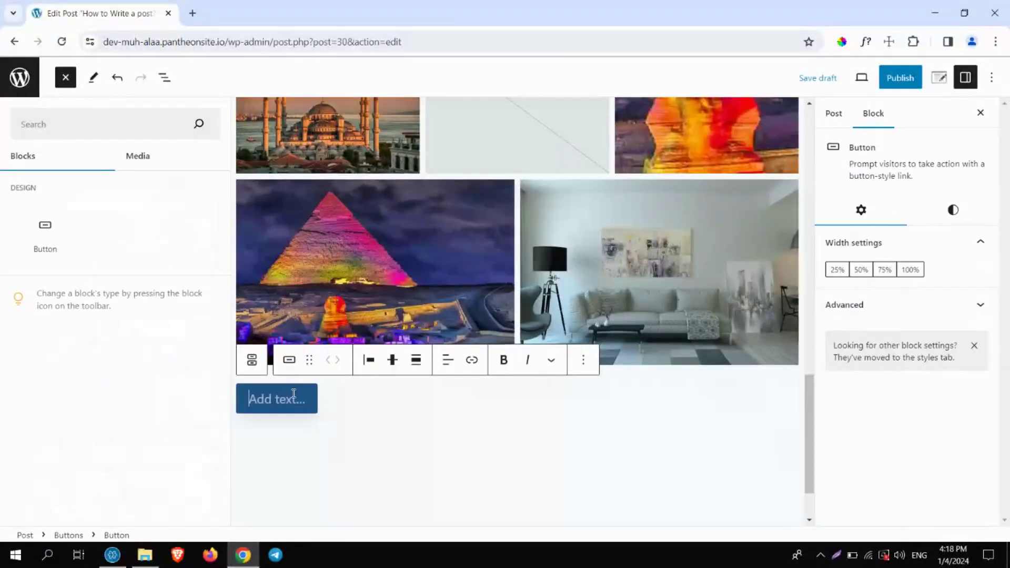
type("Contact")
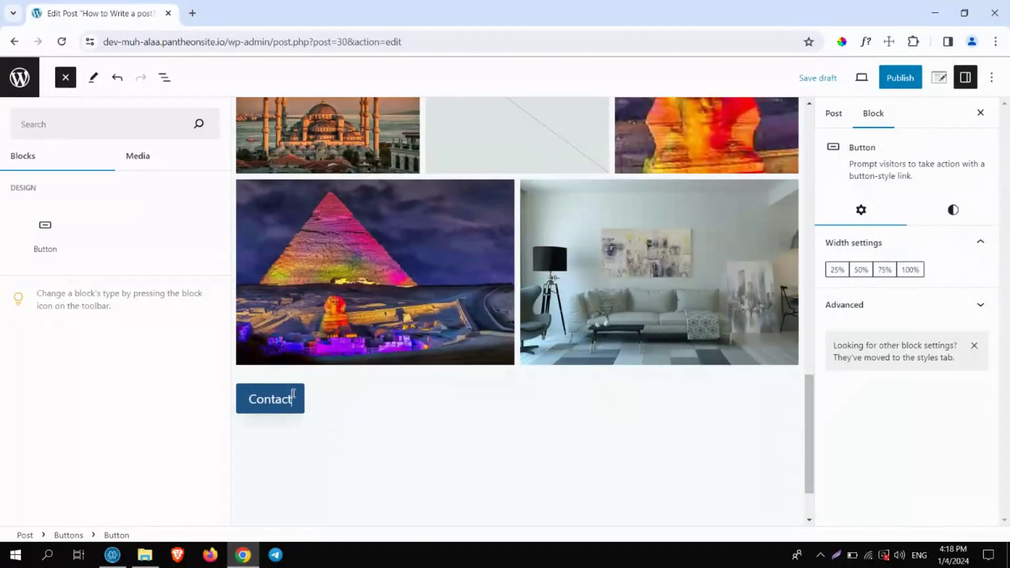
type(" us")
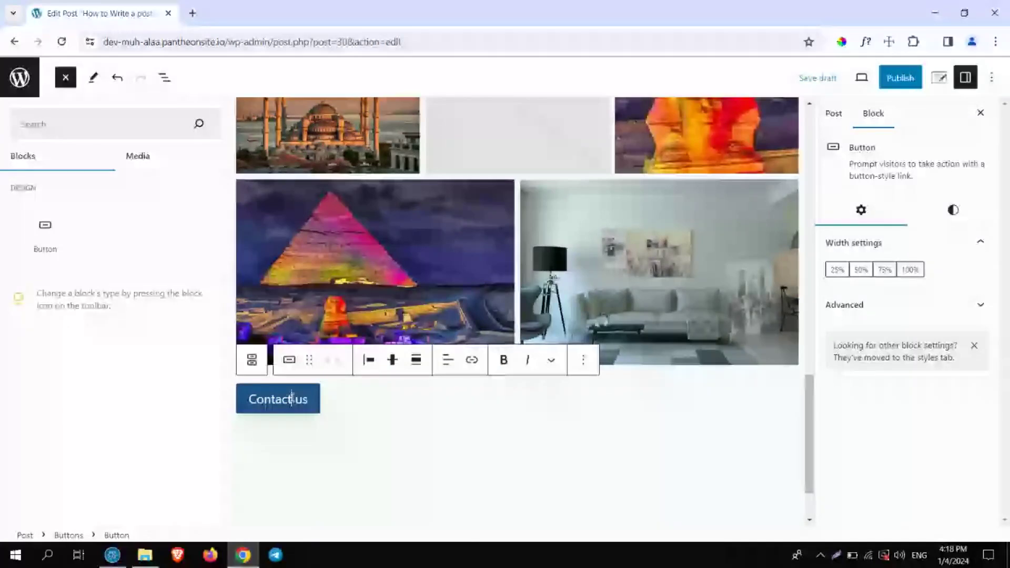
left_click(415, 359)
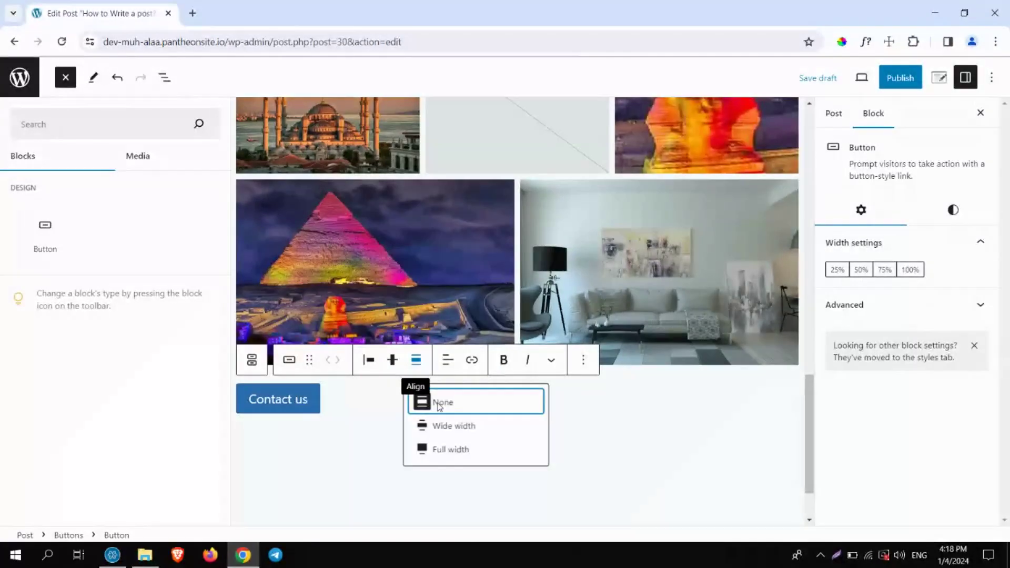
left_click(369, 359)
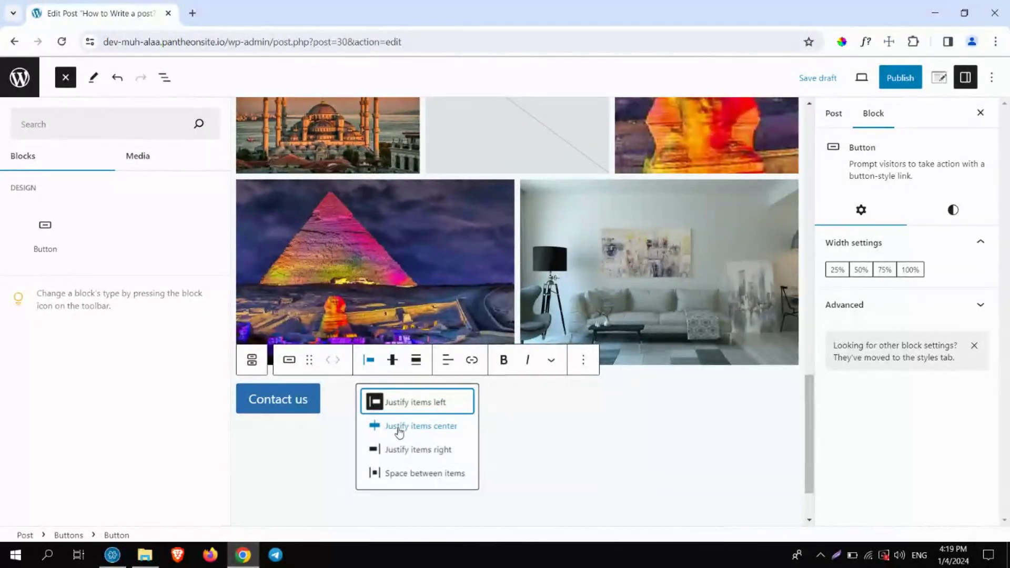
left_click(400, 426)
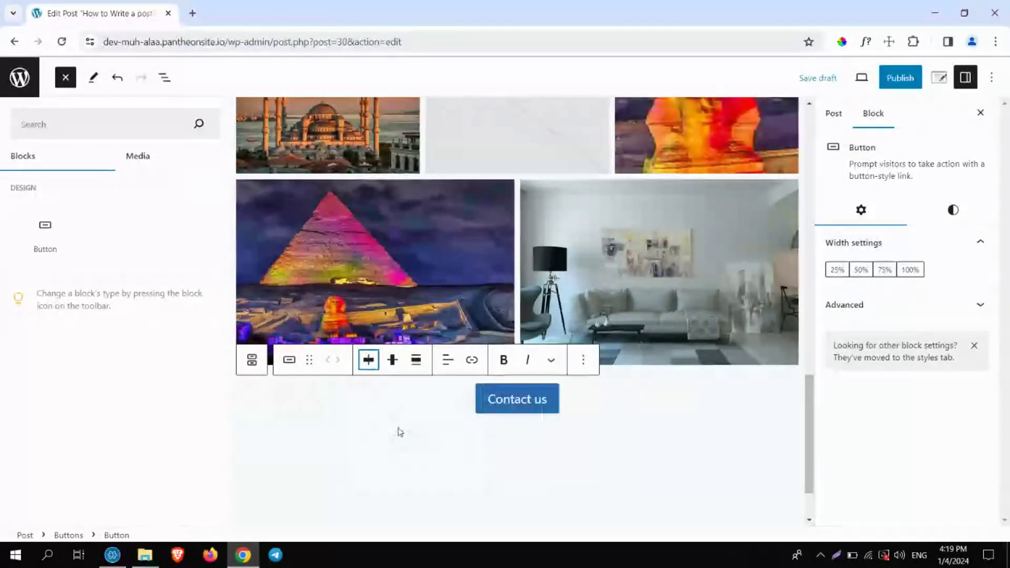
left_click(517, 404)
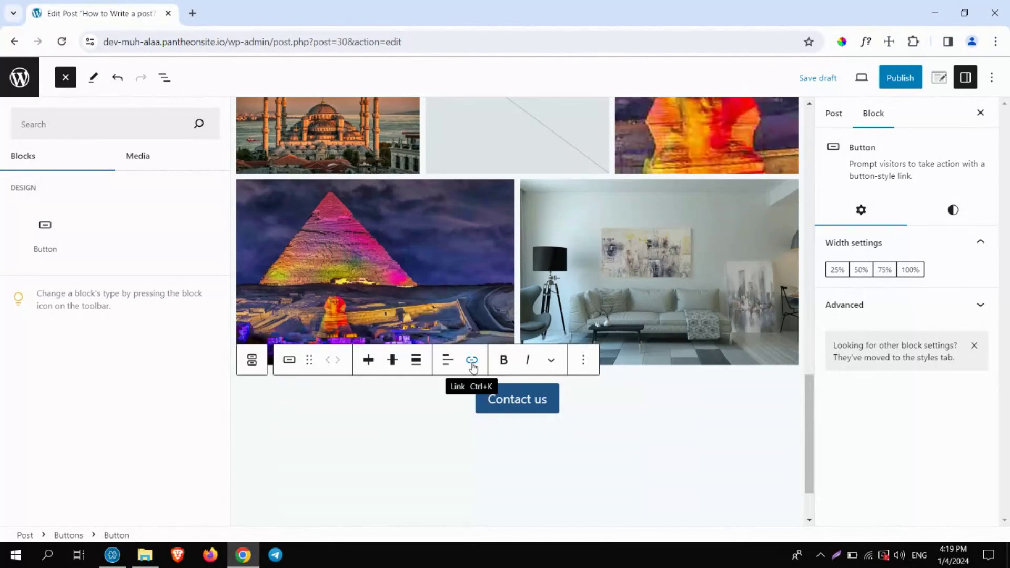
left_click(471, 361)
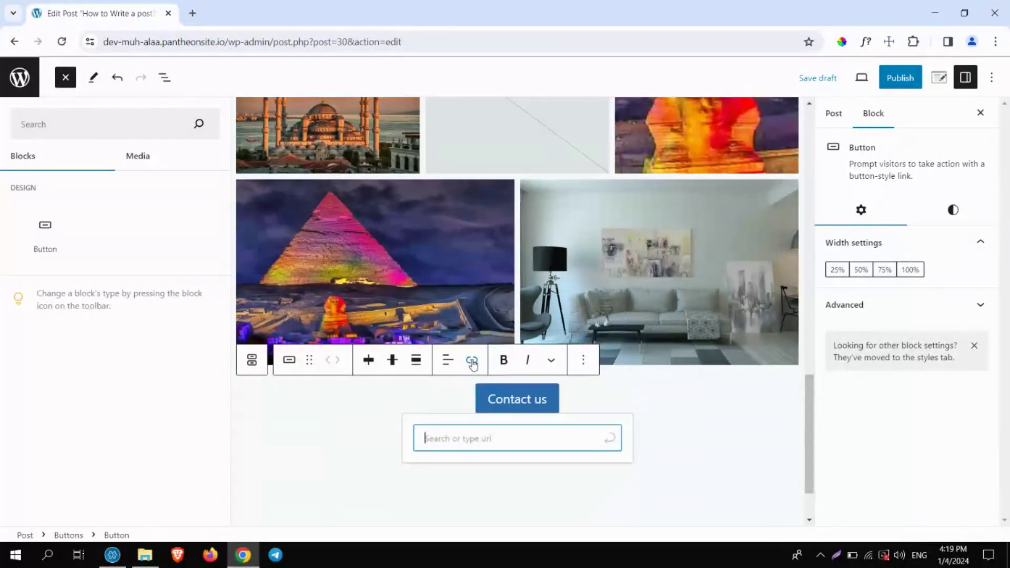
type("www.go")
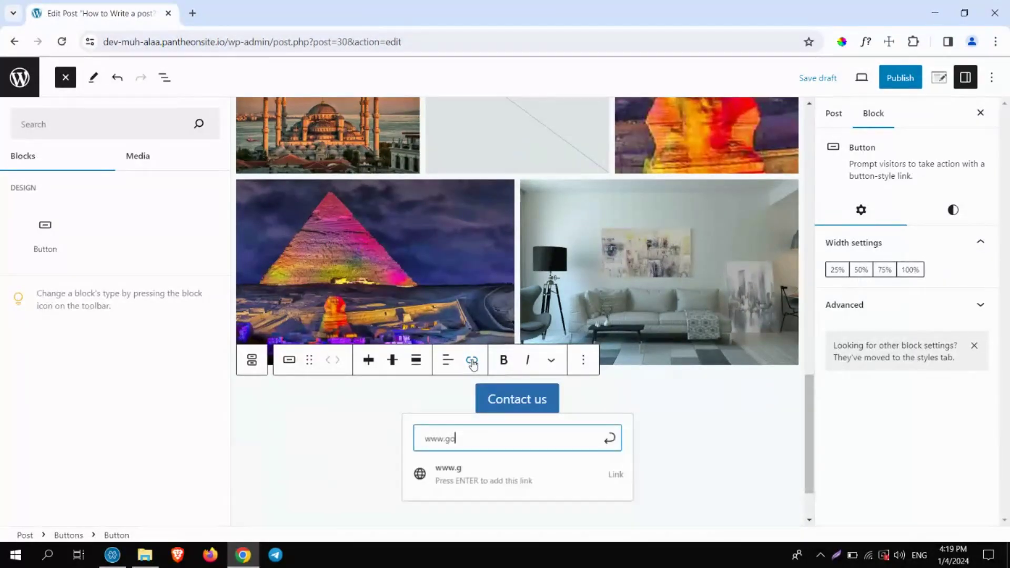
type("ogle.com")
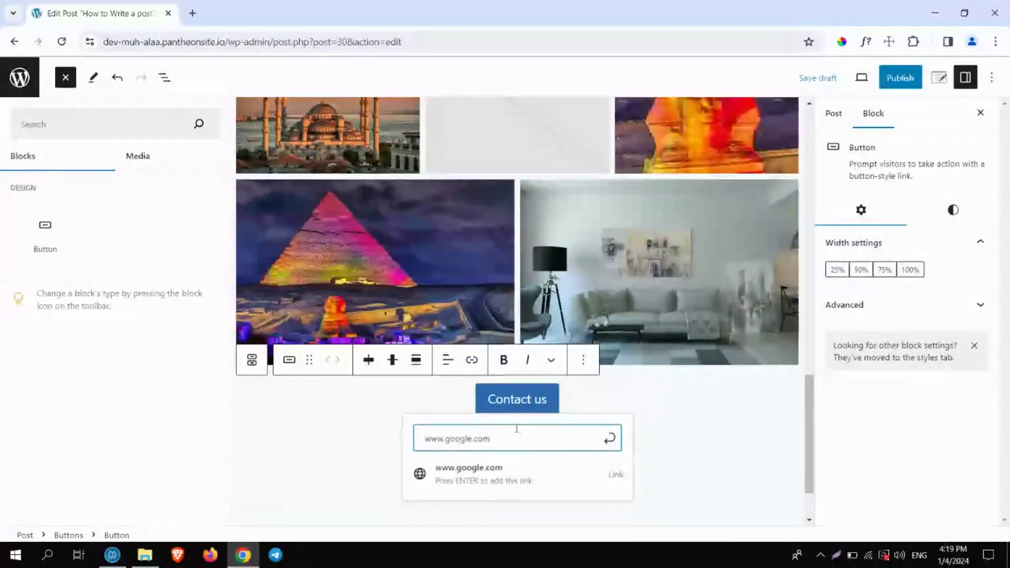
left_click(611, 440)
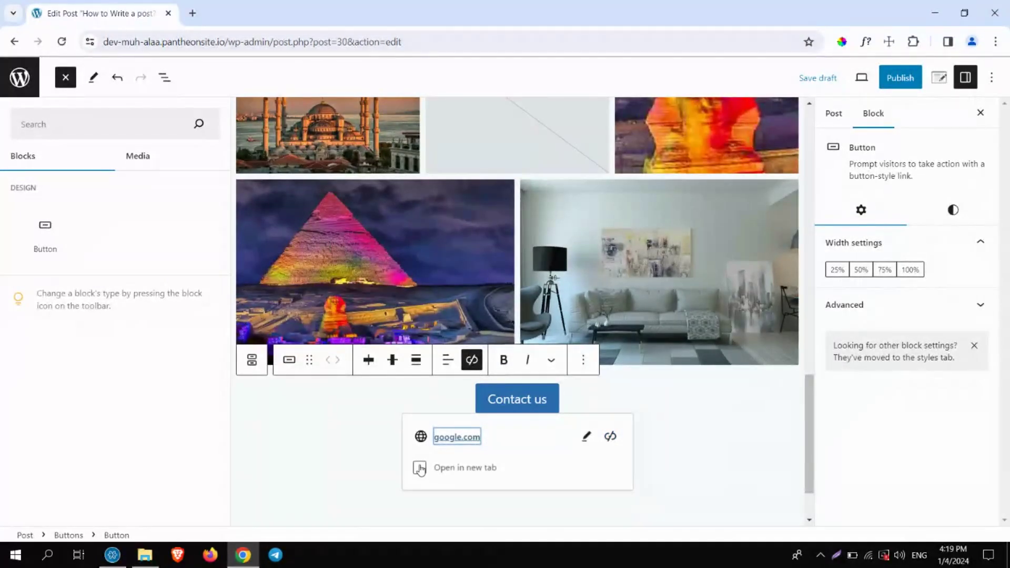
left_click(420, 469)
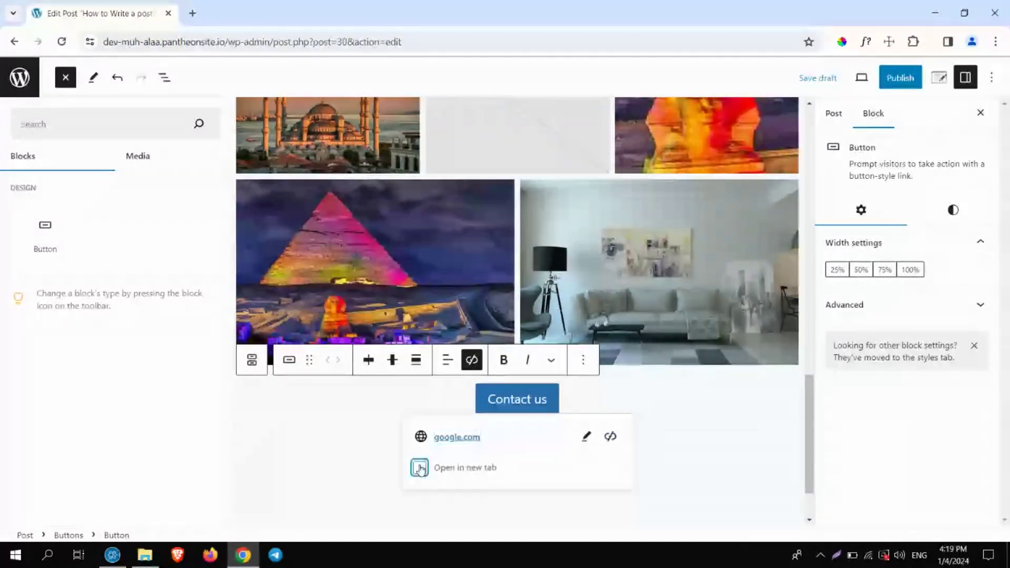
left_click(420, 468)
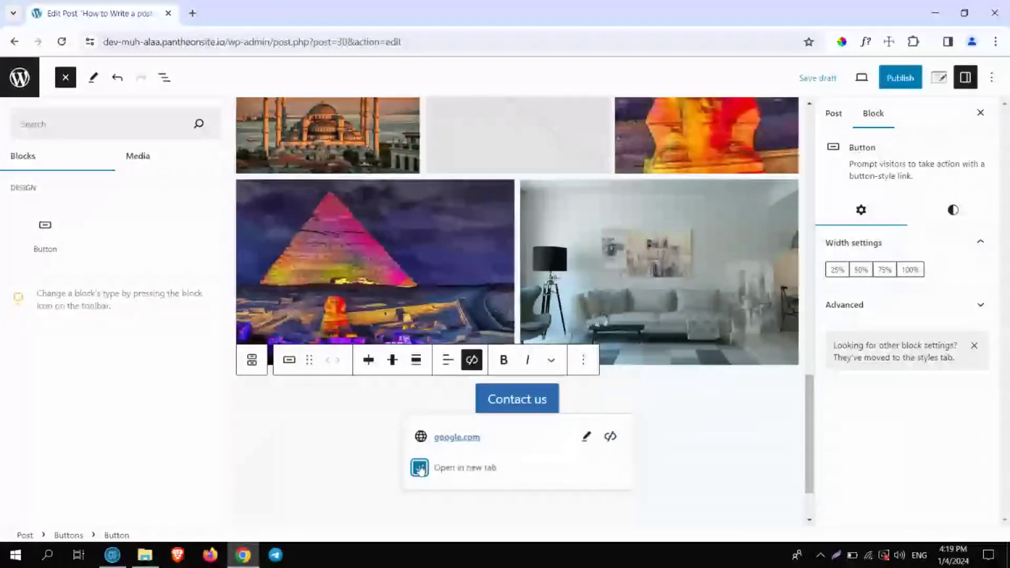
left_click(323, 456)
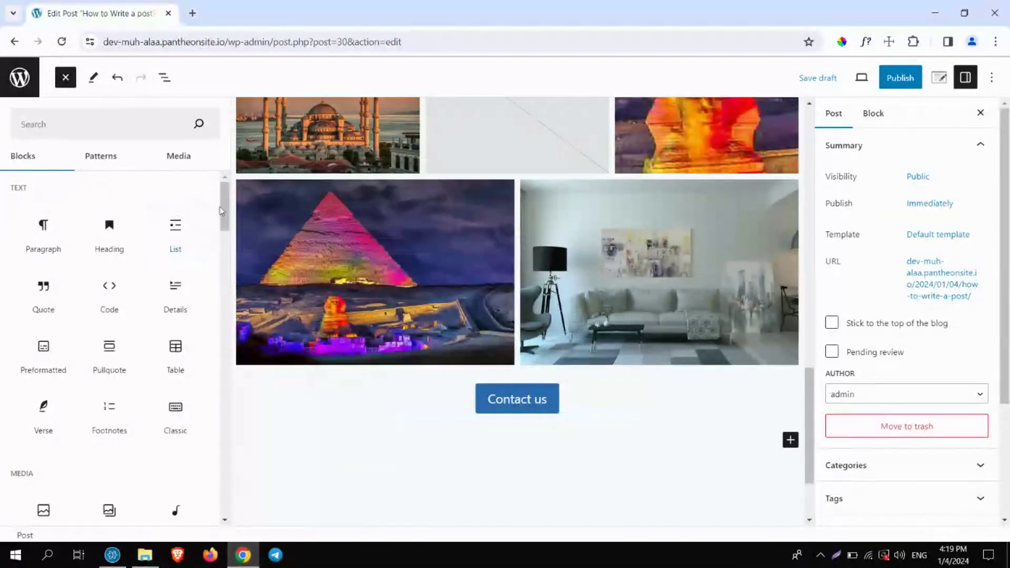
- Add a Columns block with the 50 / 50 variation below the "Contact us" button
left_click_drag(220, 210, 221, 284)
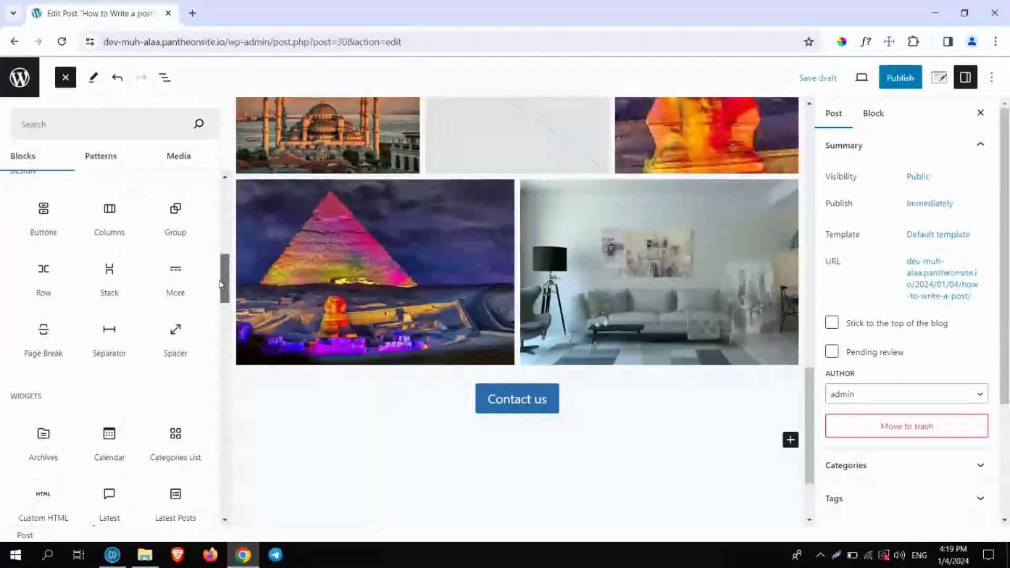
left_click(105, 212)
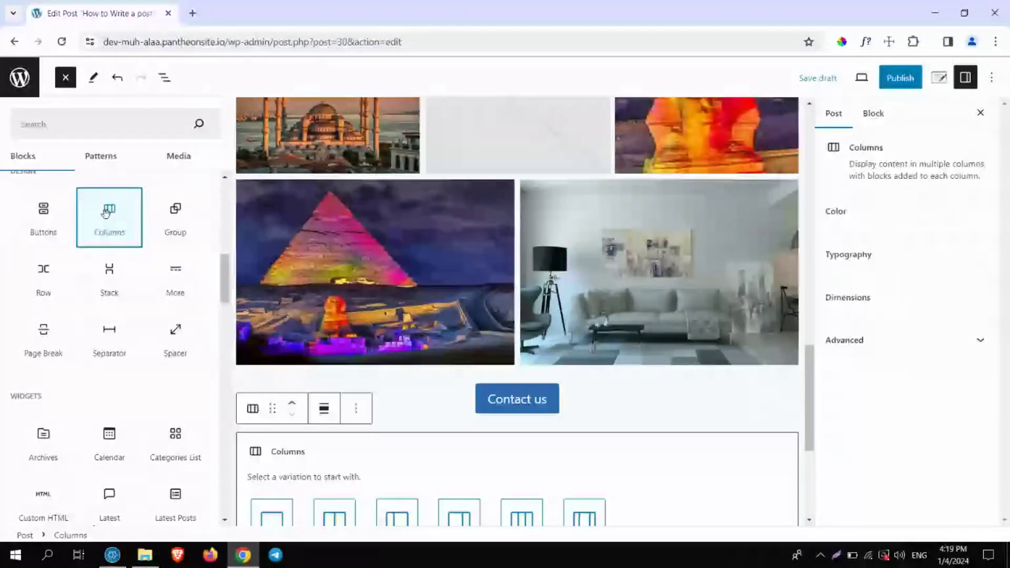
left_click_drag(809, 398, 808, 436)
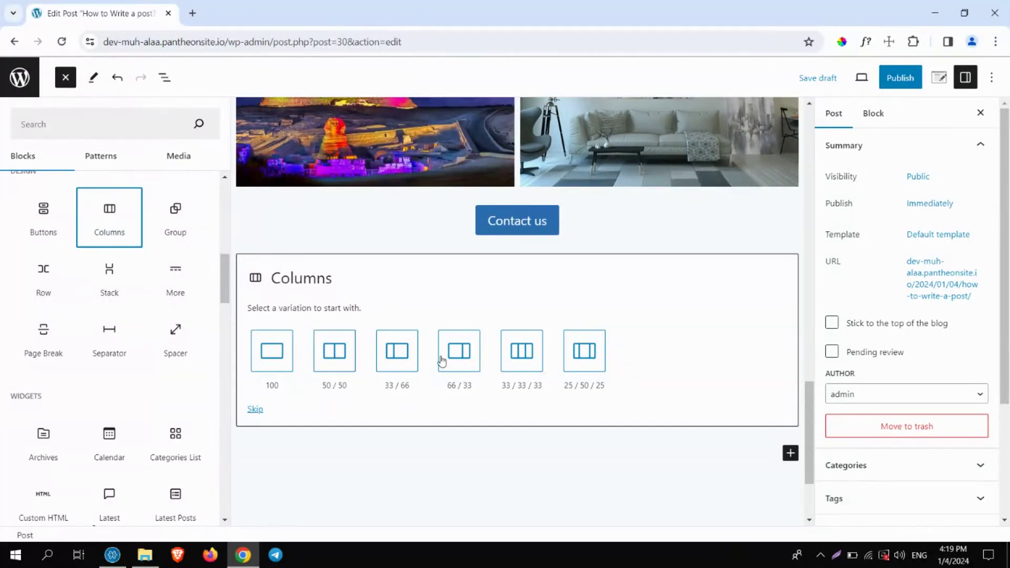
left_click(429, 361)
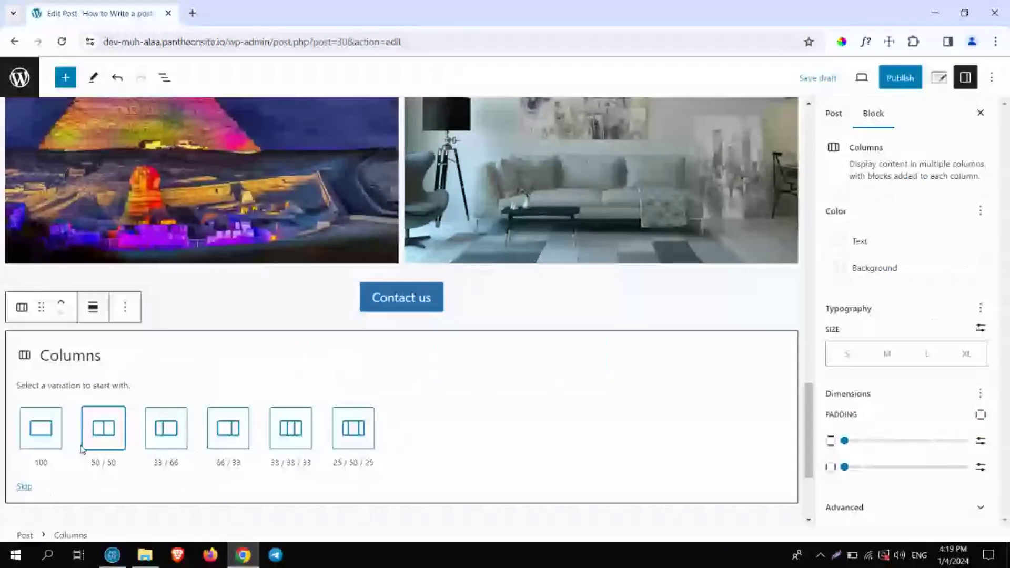
left_click(111, 436)
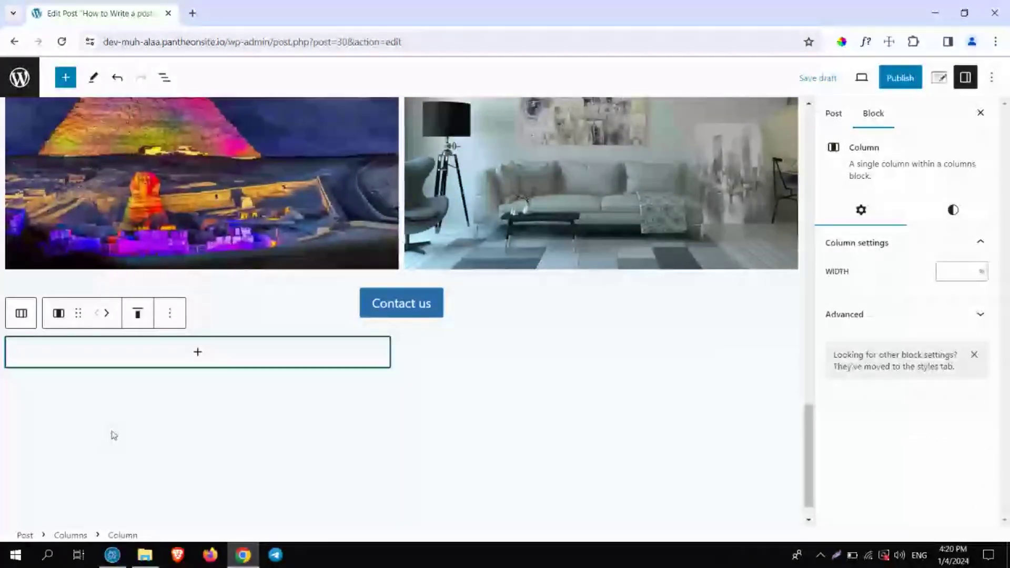
- Add a heading block reading "Headline" to the first column
left_click(106, 313)
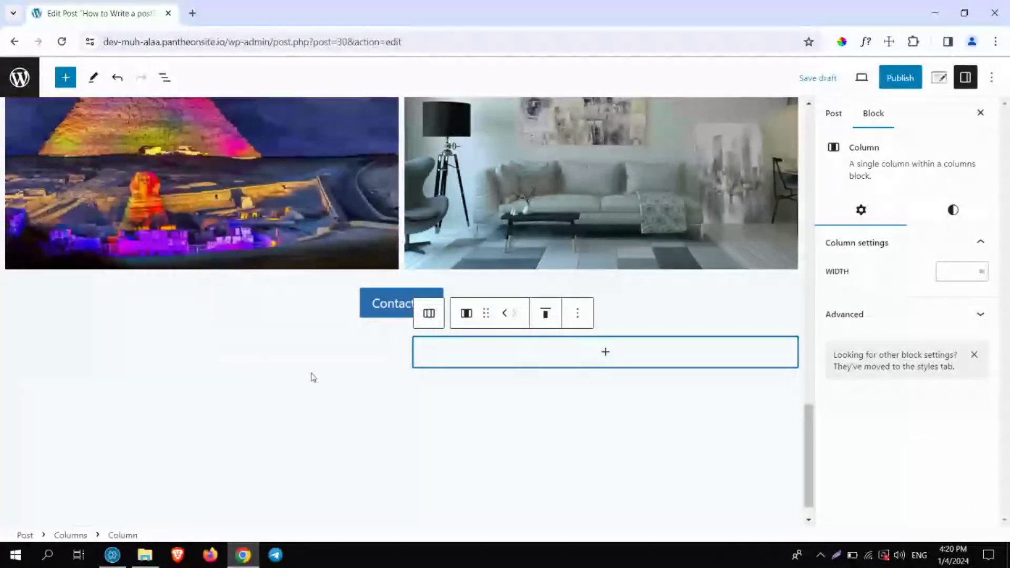
left_click(253, 356)
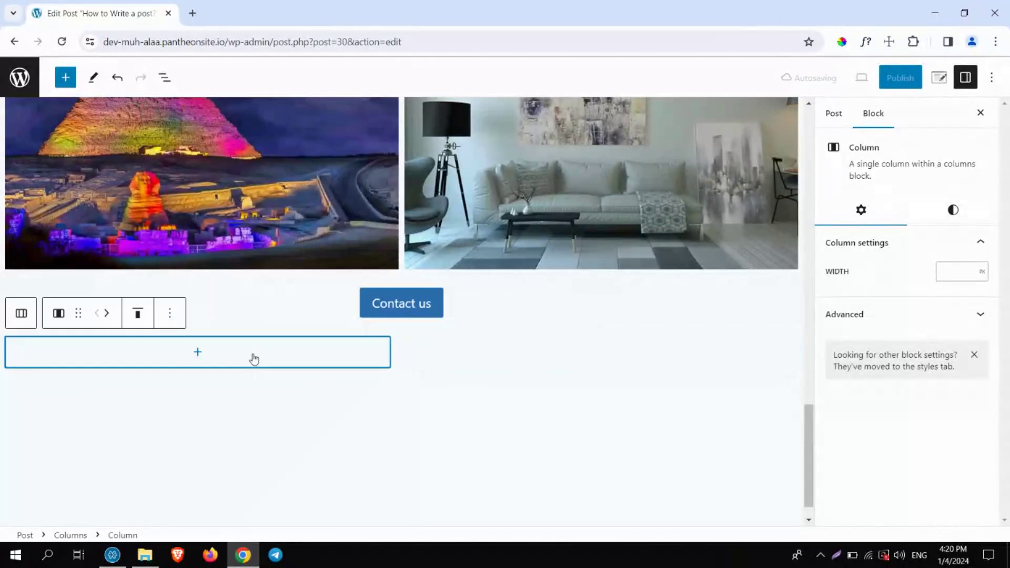
left_click(202, 357)
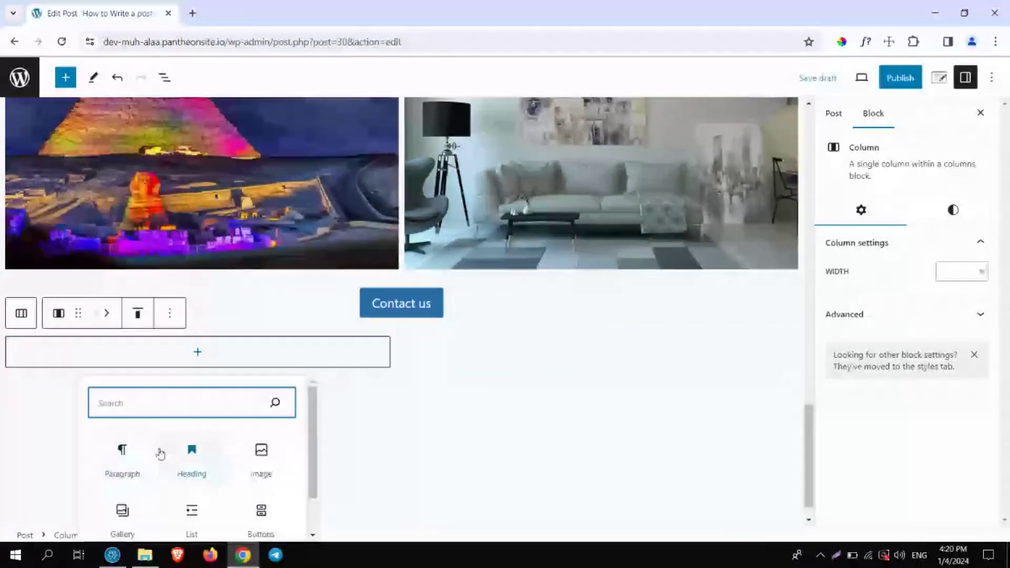
left_click(192, 465)
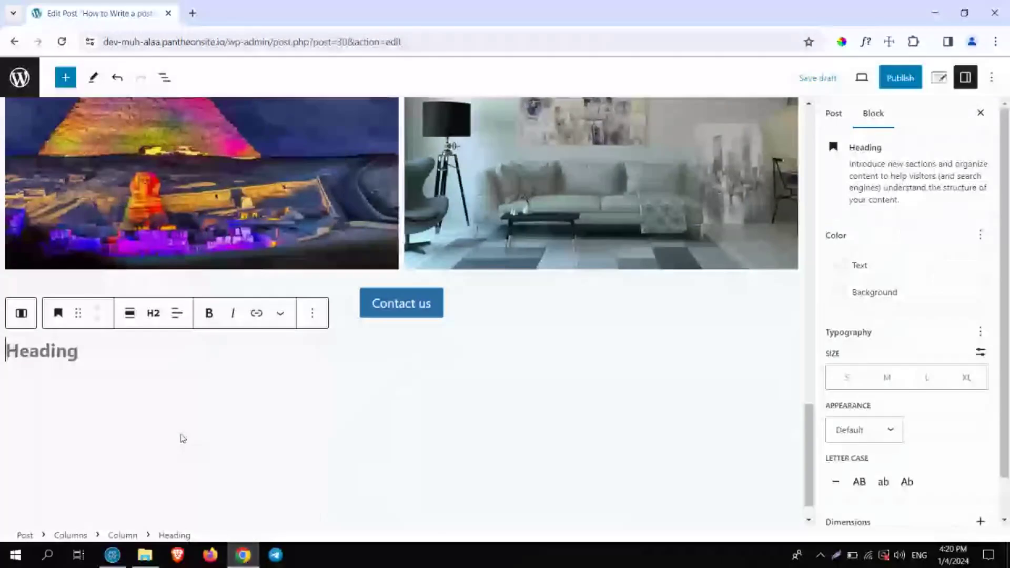
type("He")
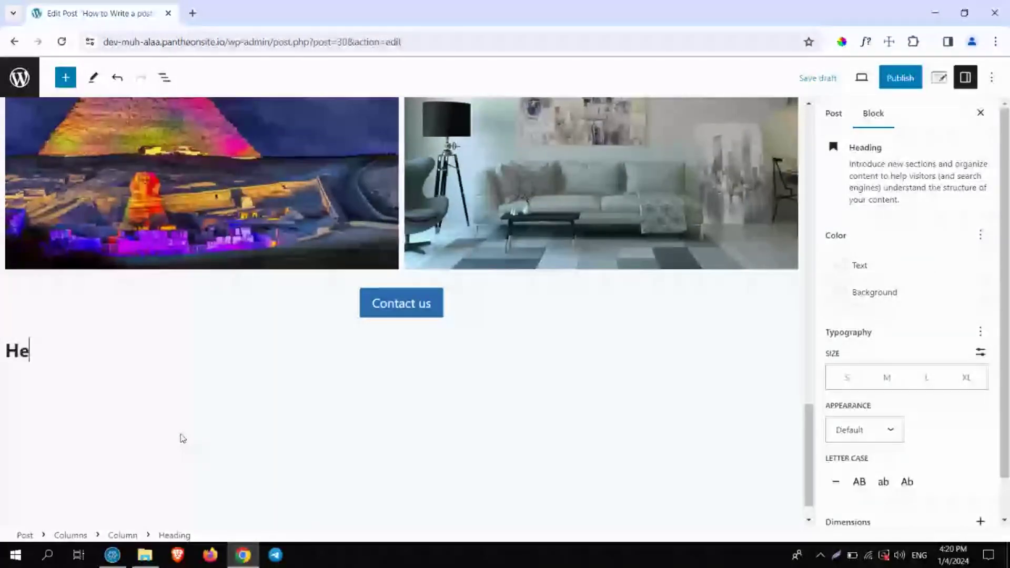
type("adline")
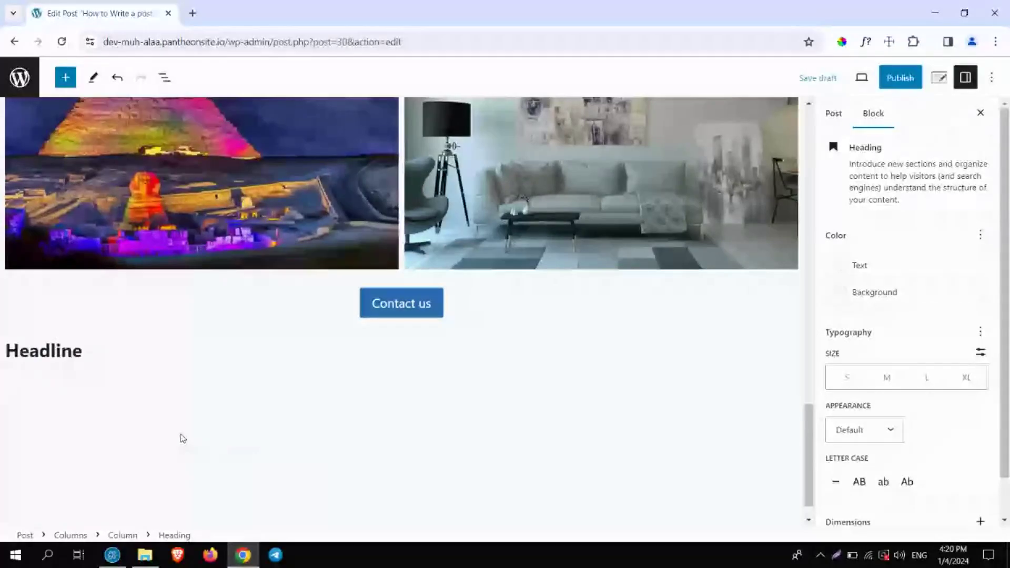
left_click(147, 402)
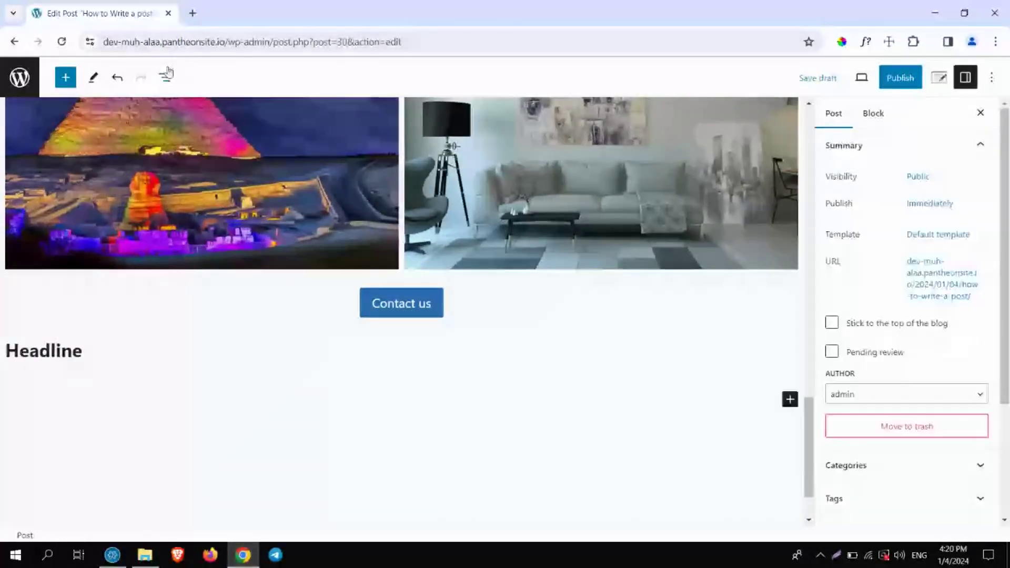
- Show the post's block structure, expand the Columns block and insert an empty paragraph after the "Headline" heading in its first column
left_click(165, 79)
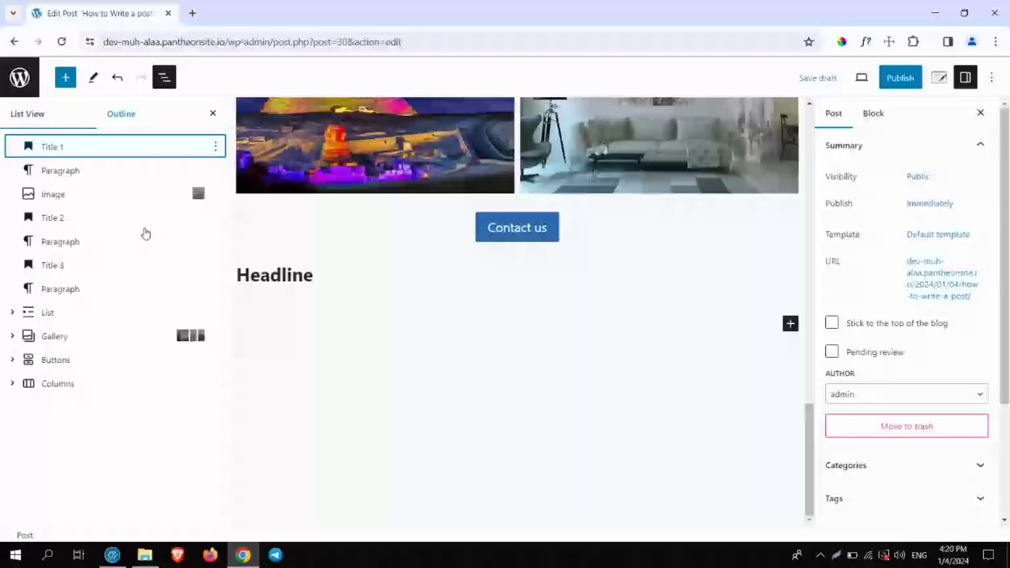
left_click(14, 386)
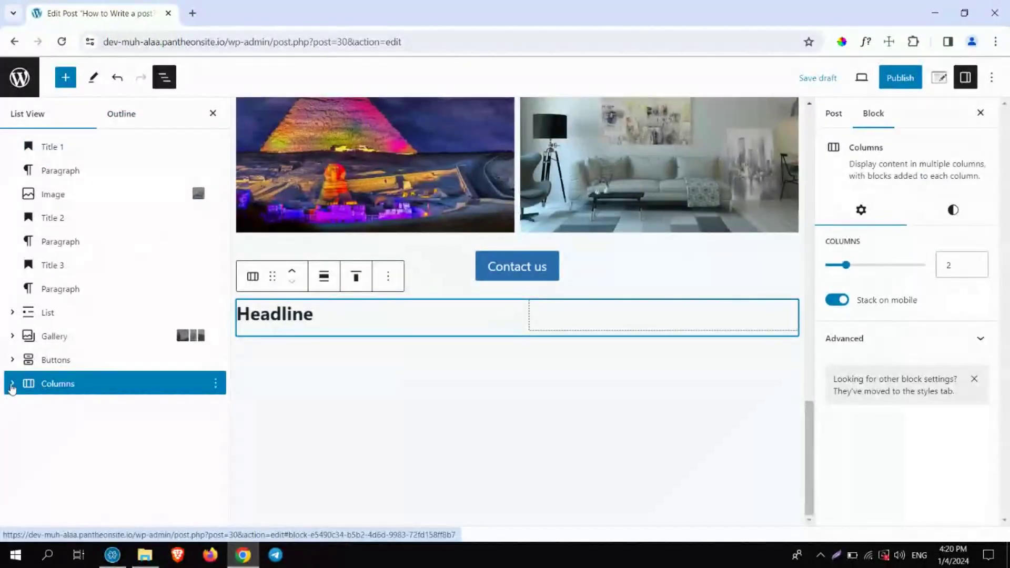
left_click(12, 387)
left_click(82, 414)
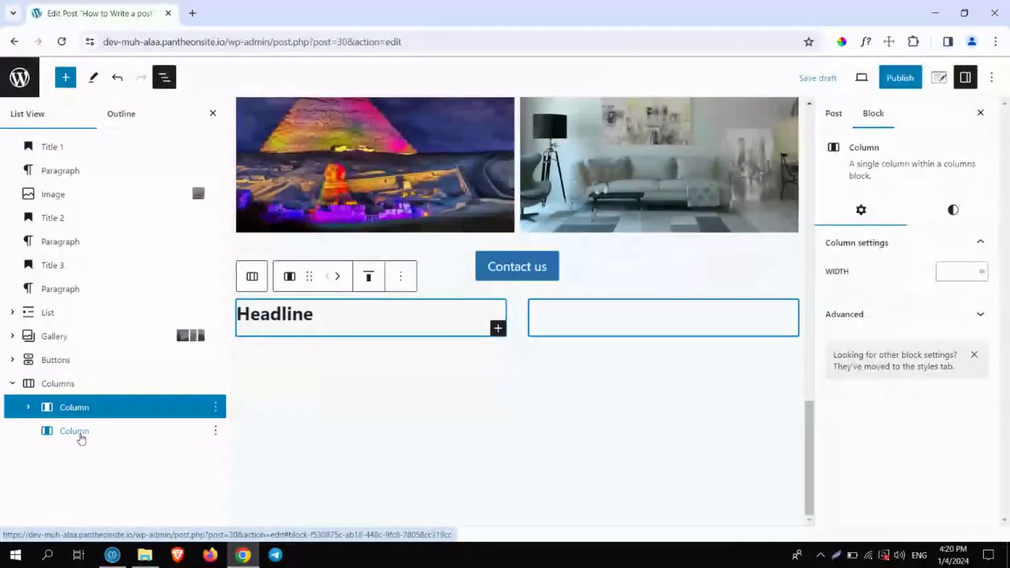
left_click(78, 433)
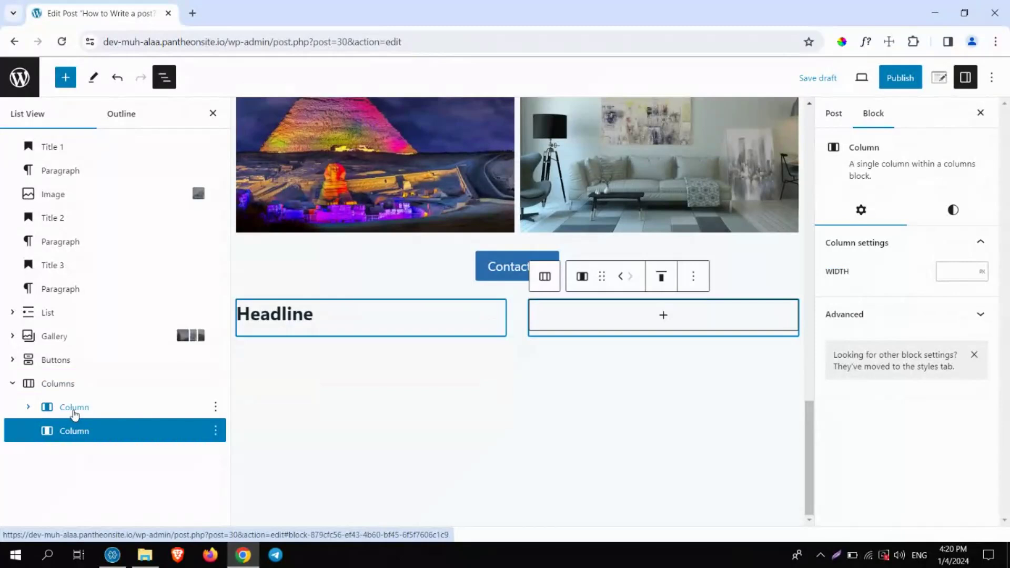
left_click(75, 415)
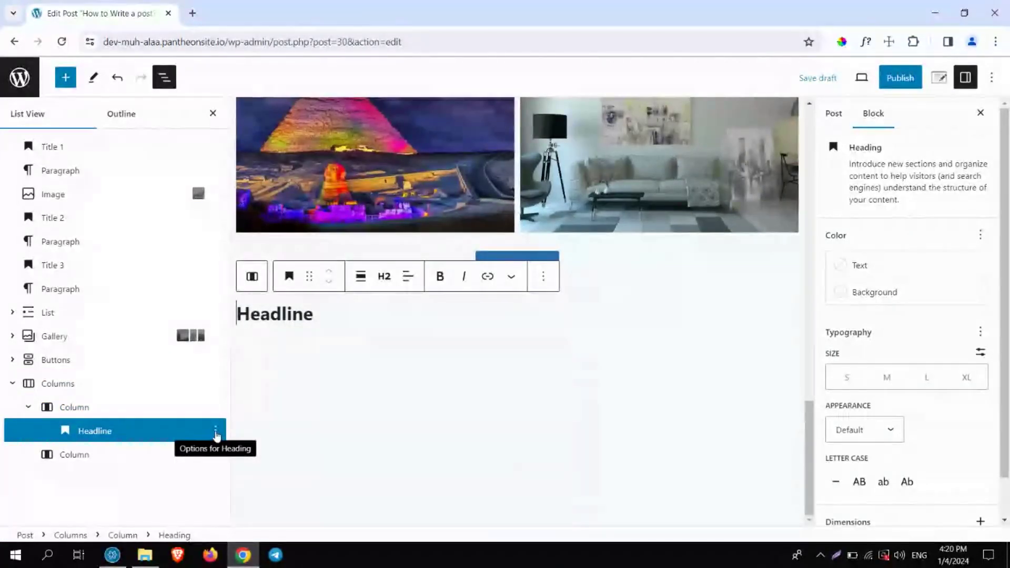
key("ctrl+alt+y")
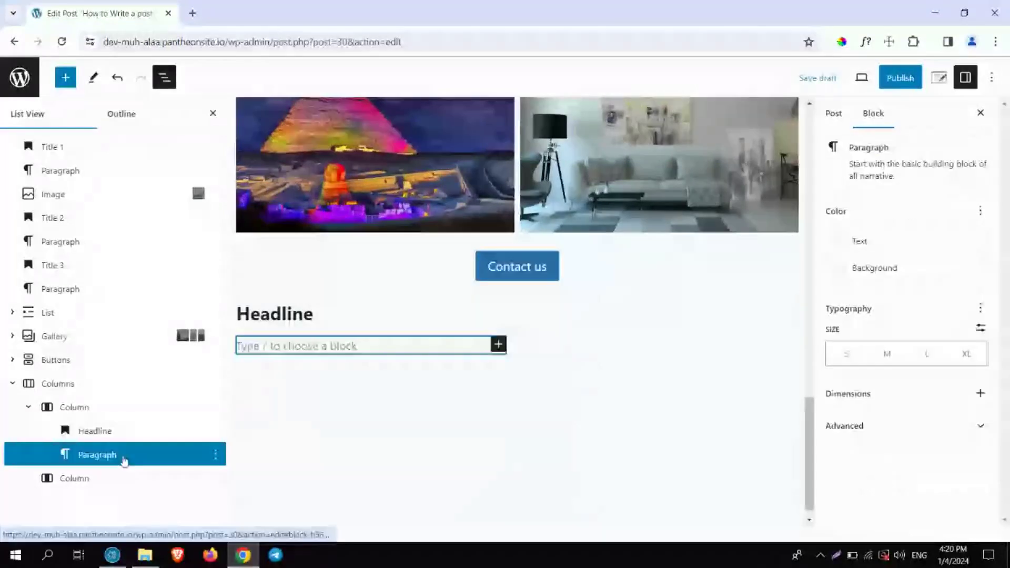
- Write "This is a description." in the empty paragraph below the "Headline" heading
left_click(498, 344)
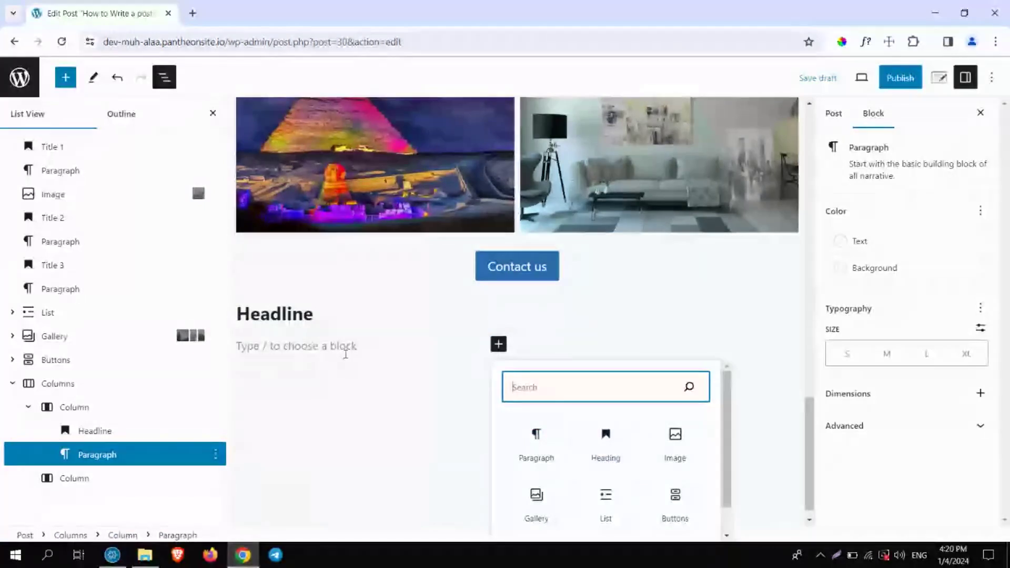
left_click(344, 349)
type("Th")
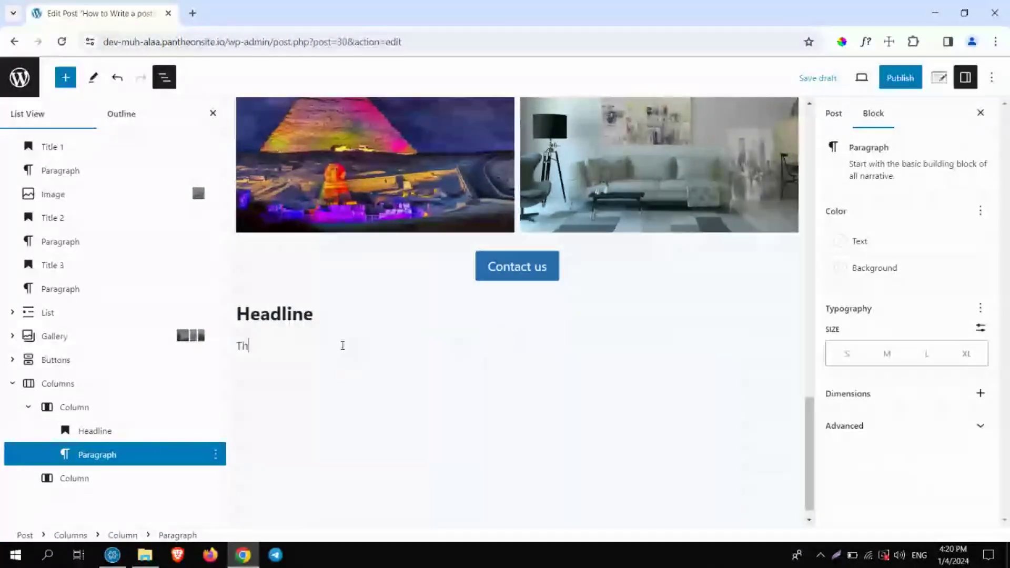
type("is is a description")
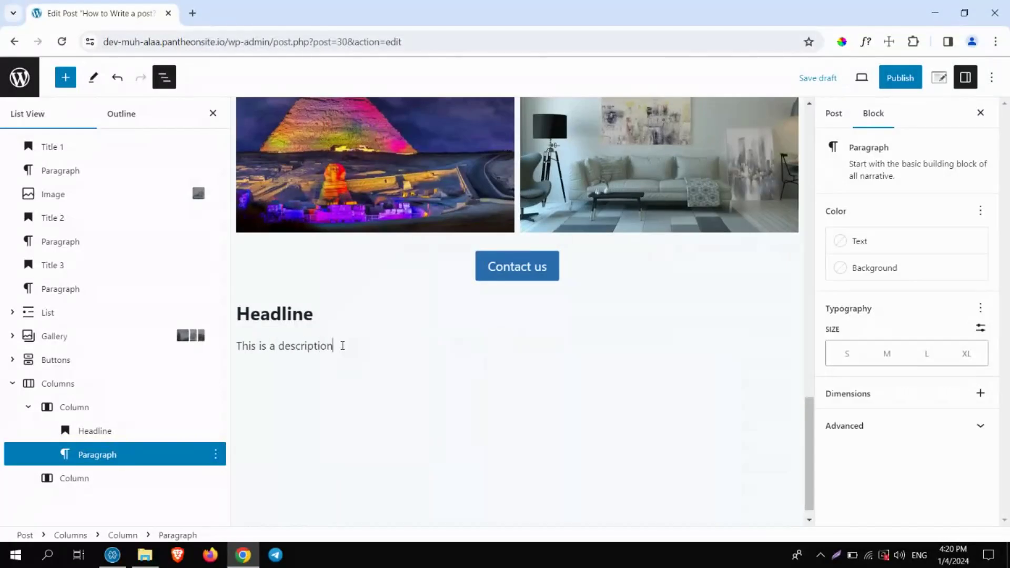
type(".")
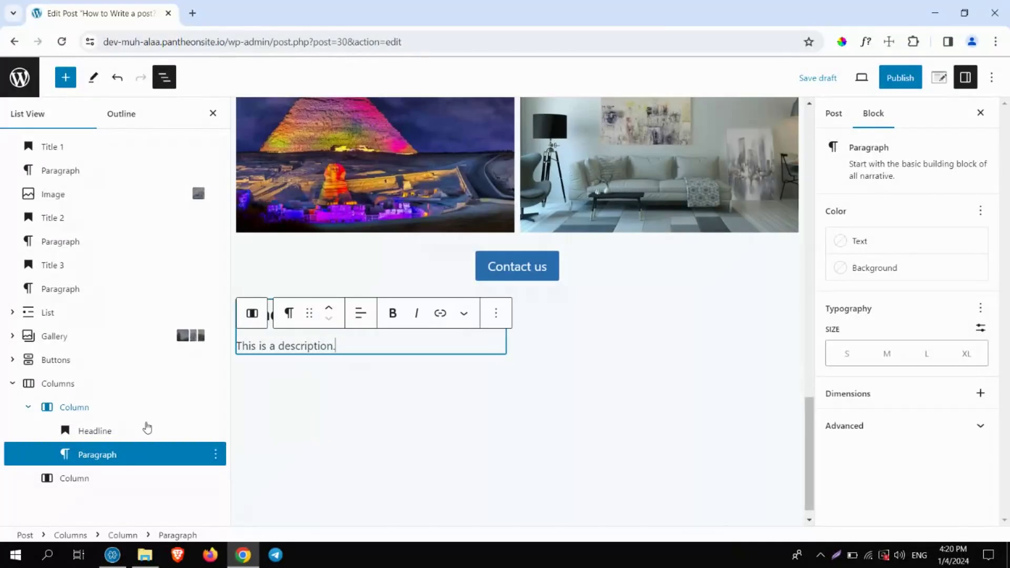
- Add an Image block to the second column, using Egypt-next-travel-destination-min.jpg from the media library
left_click(72, 480)
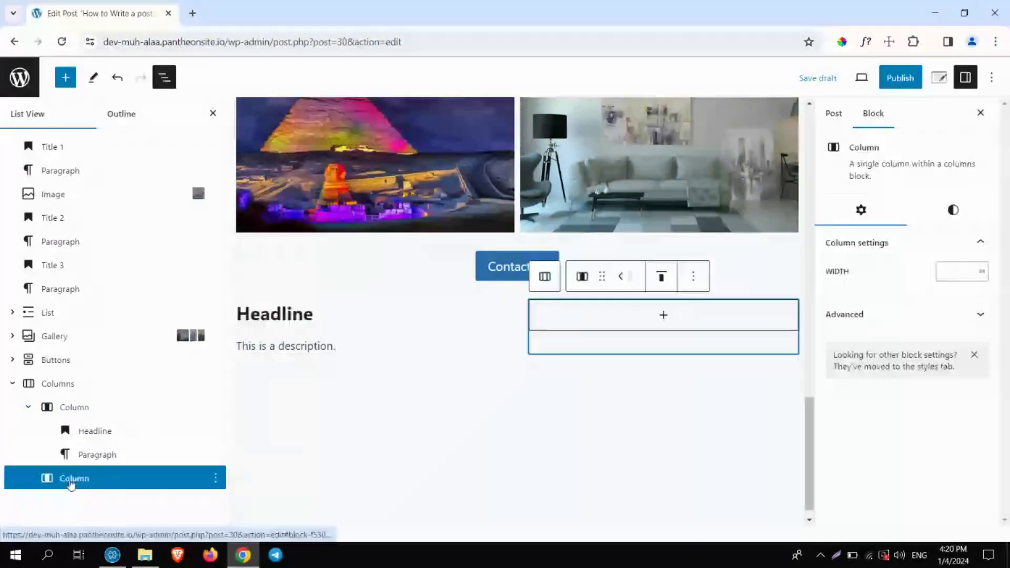
left_click(663, 315)
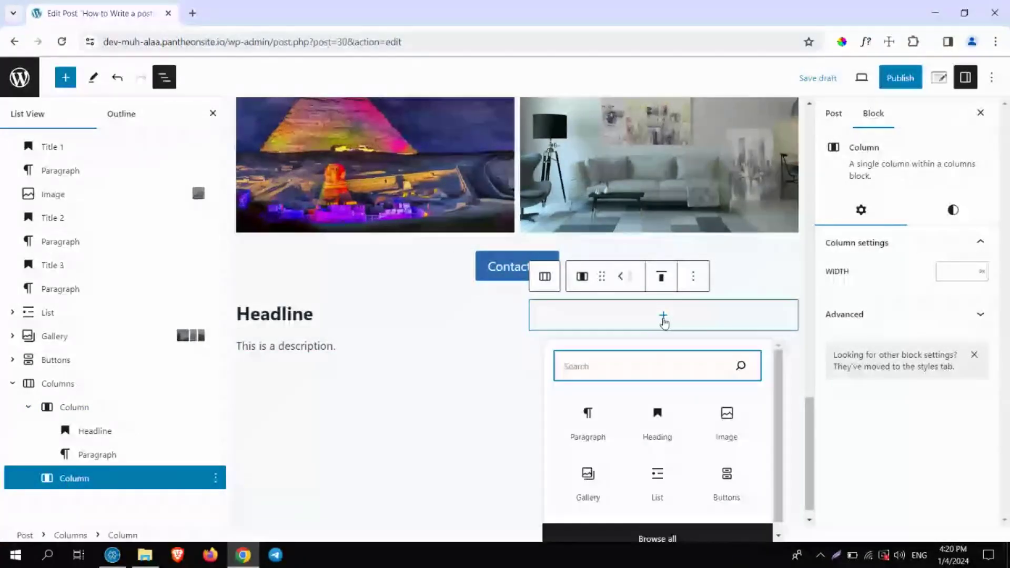
left_click(721, 426)
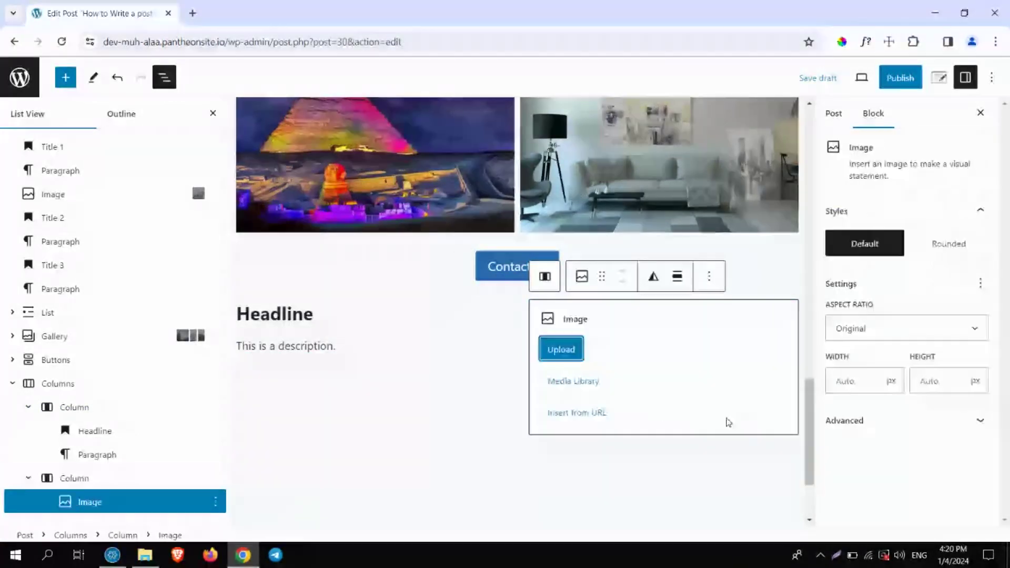
left_click(580, 382)
left_click(93, 232)
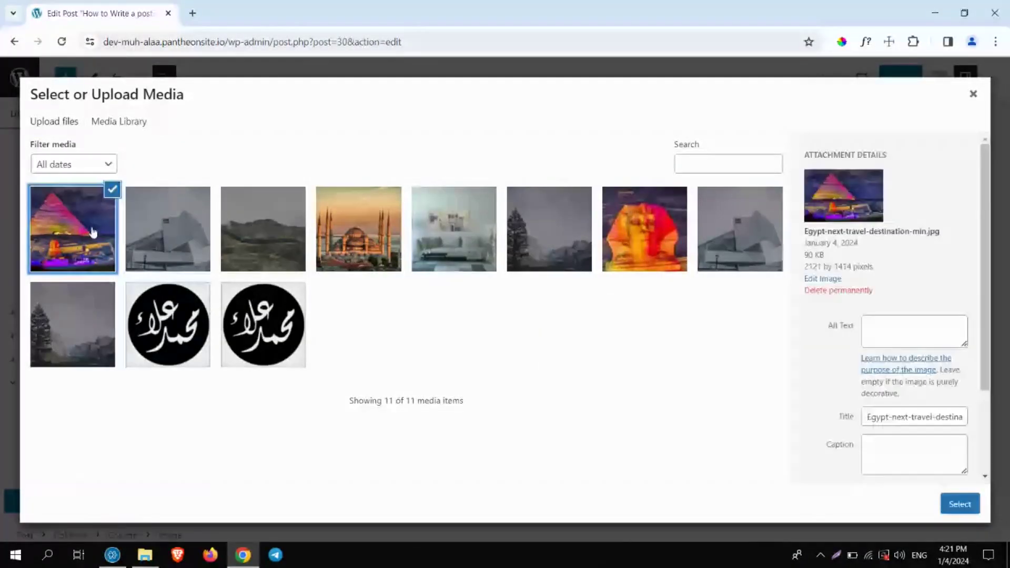
key("Return")
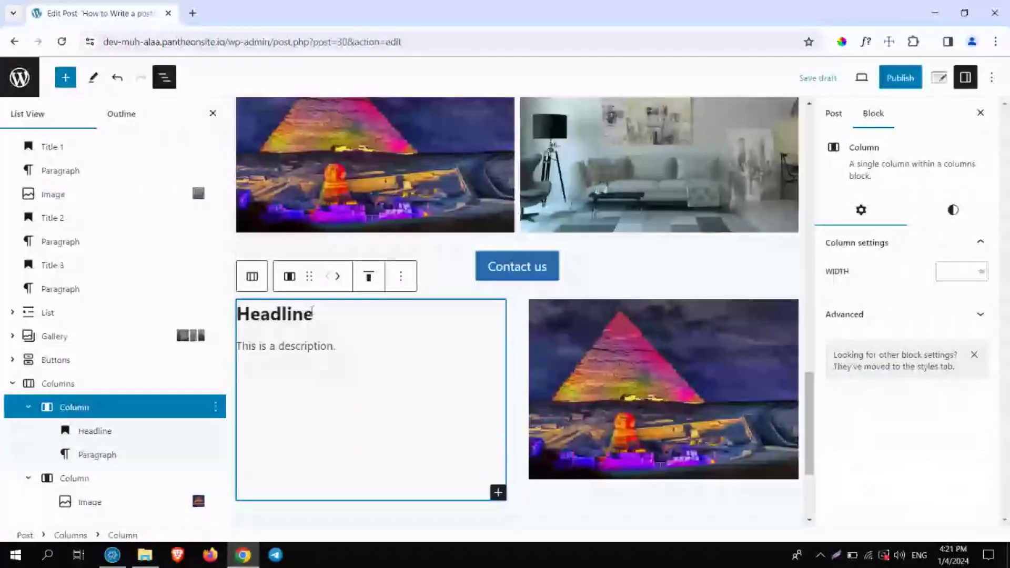
- Vertically align the first column's content to the middle and publish the post
left_click(368, 277)
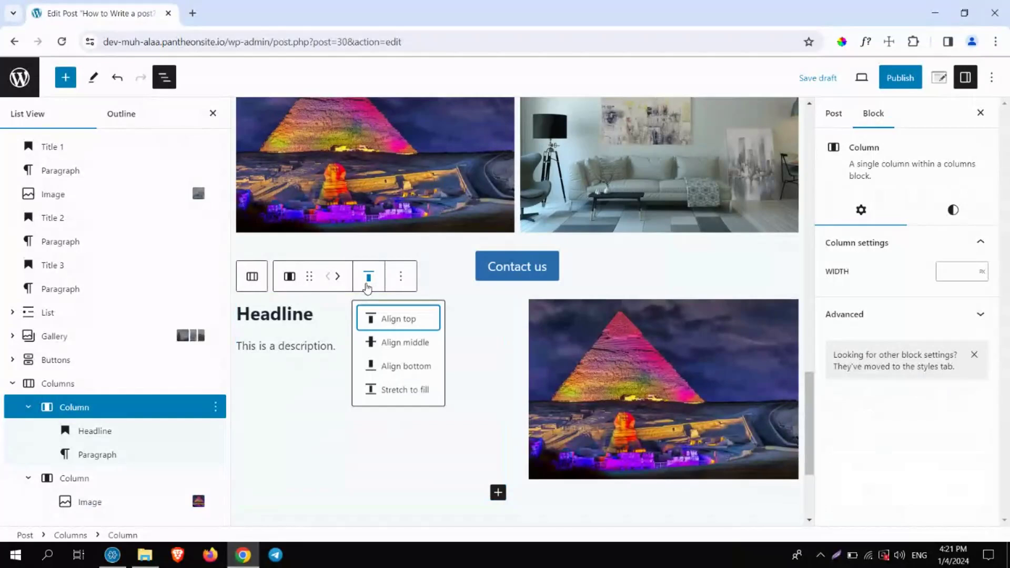
left_click(389, 345)
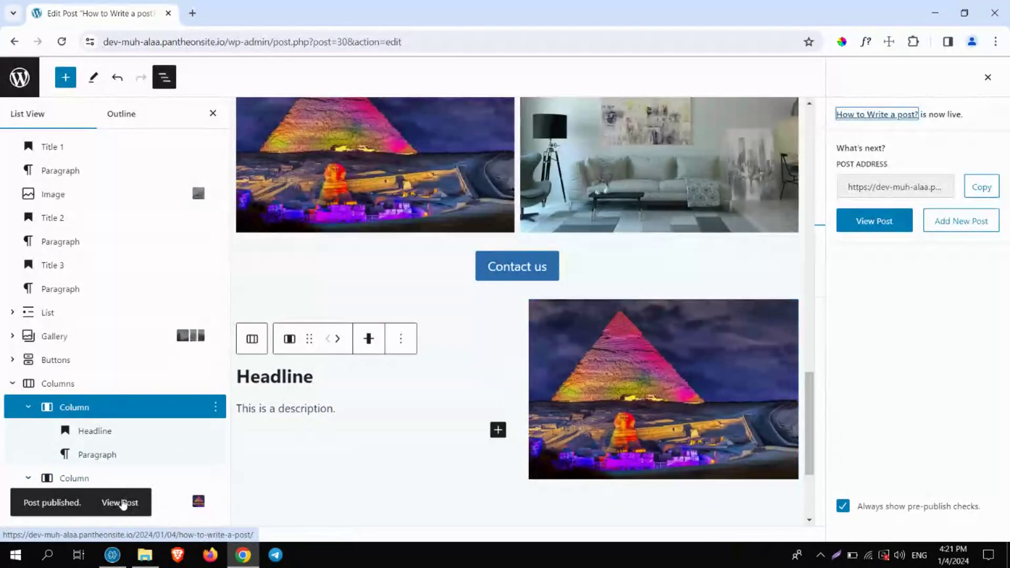
- View the published post on the site and review its layout
left_click(123, 504)
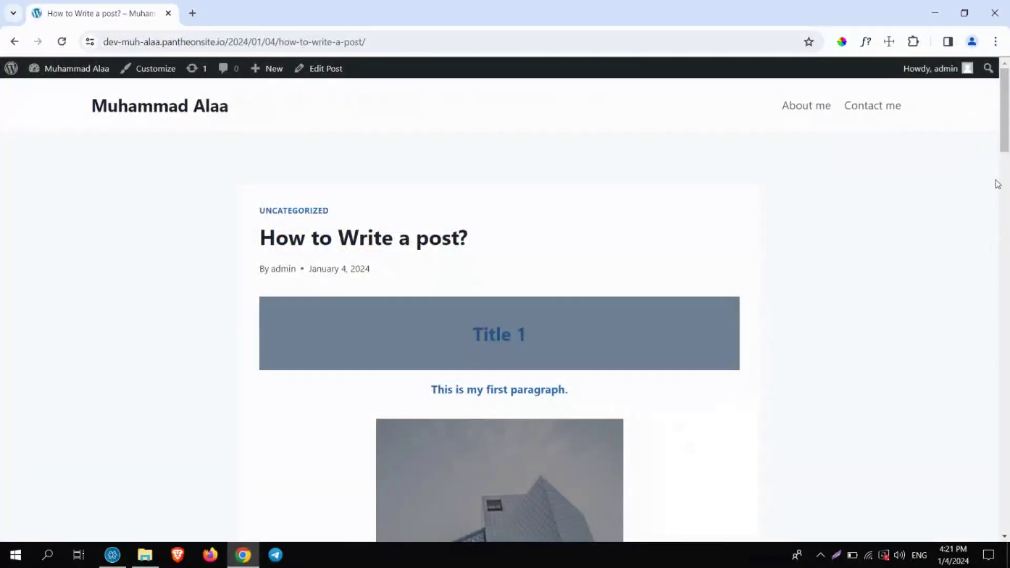
scroll(1006, 161, "down", 1)
left_click_drag(1006, 161, 976, 122)
scroll(1006, 133, "down", 1)
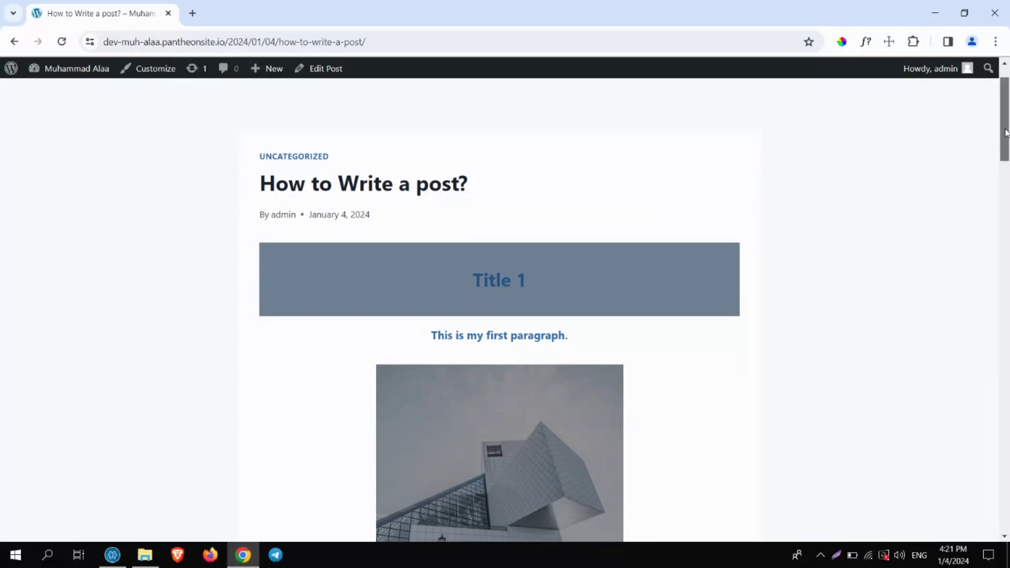
mouse_move(1006, 132)
left_mouse_down()
mouse_move(1005, 196)
mouse_move(1000, 115)
left_mouse_up()
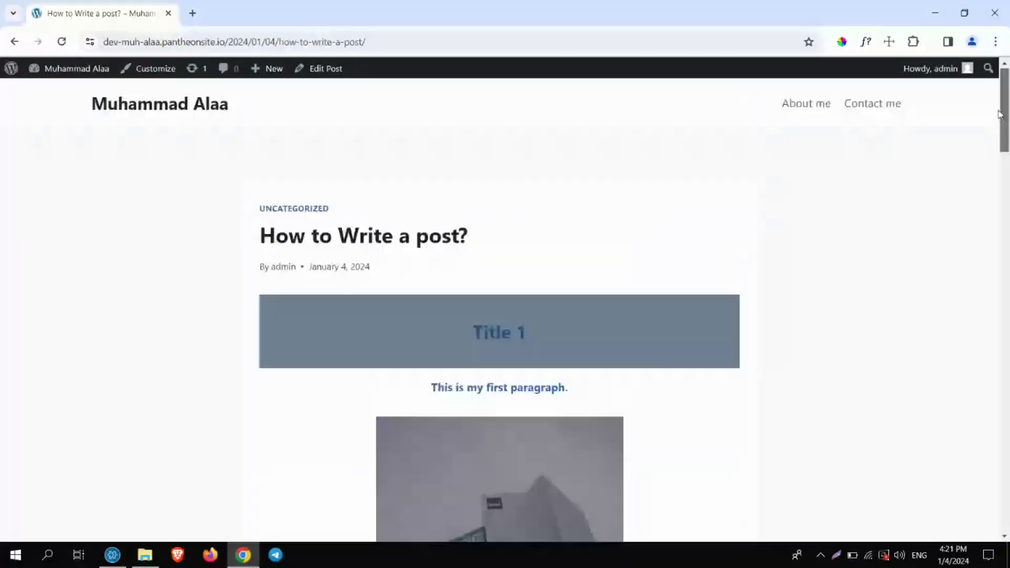
- Customize the theme's single post layout by setting the default post layout to the full-width option
left_click(154, 71)
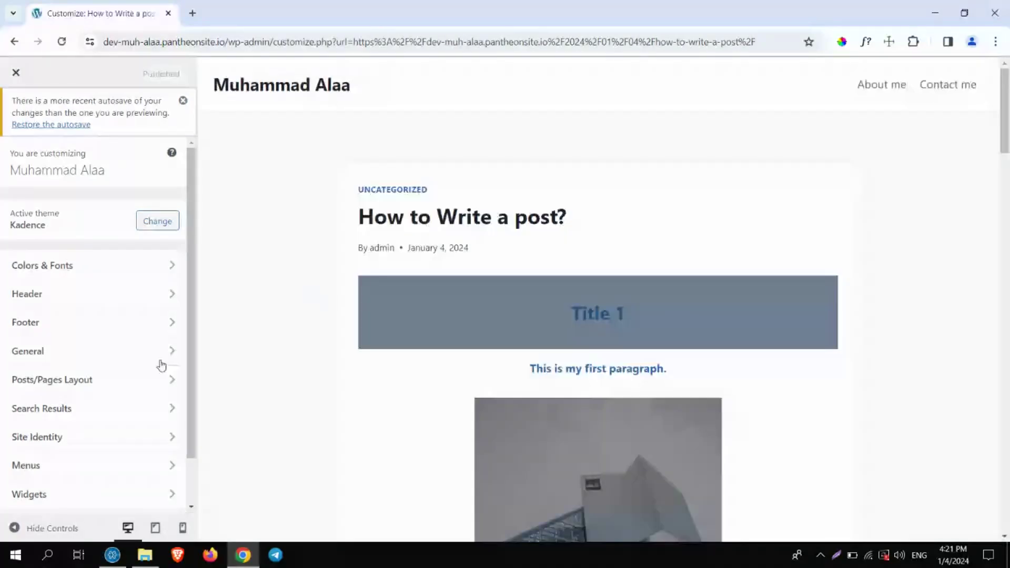
left_click(78, 386)
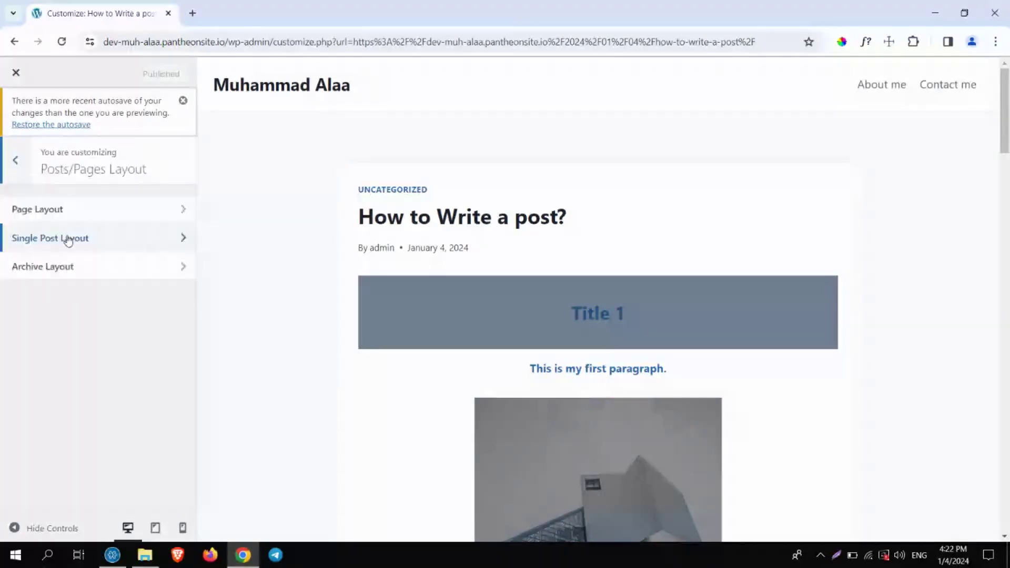
left_click(68, 239)
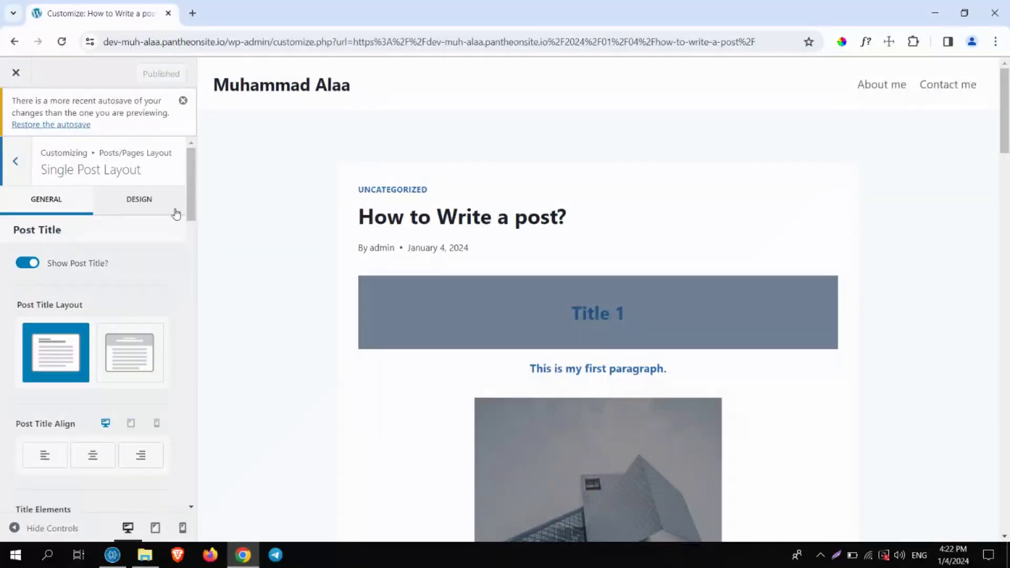
scroll(181, 210, "down", 2)
left_click_drag(188, 210, 194, 291)
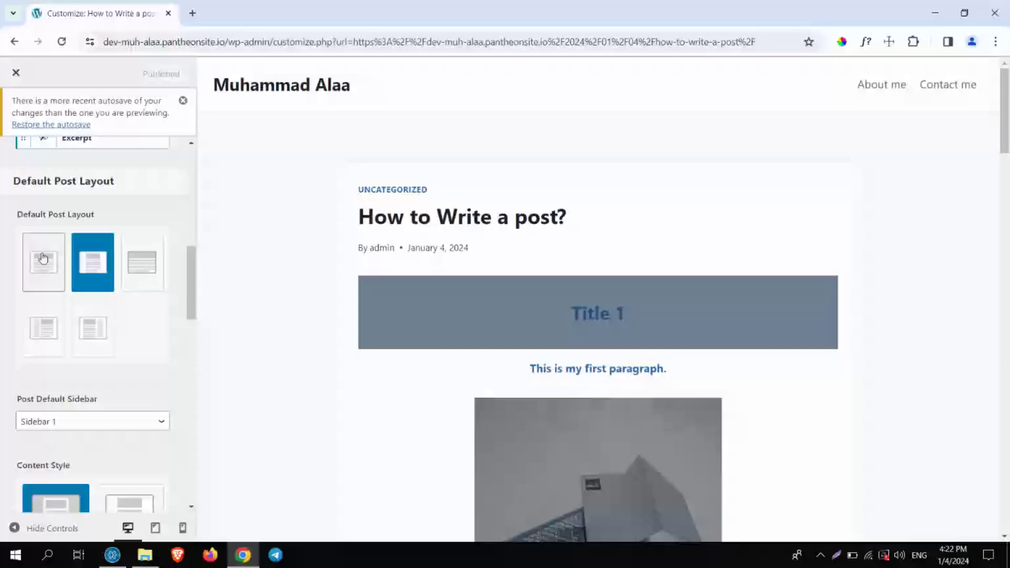
left_click(139, 268)
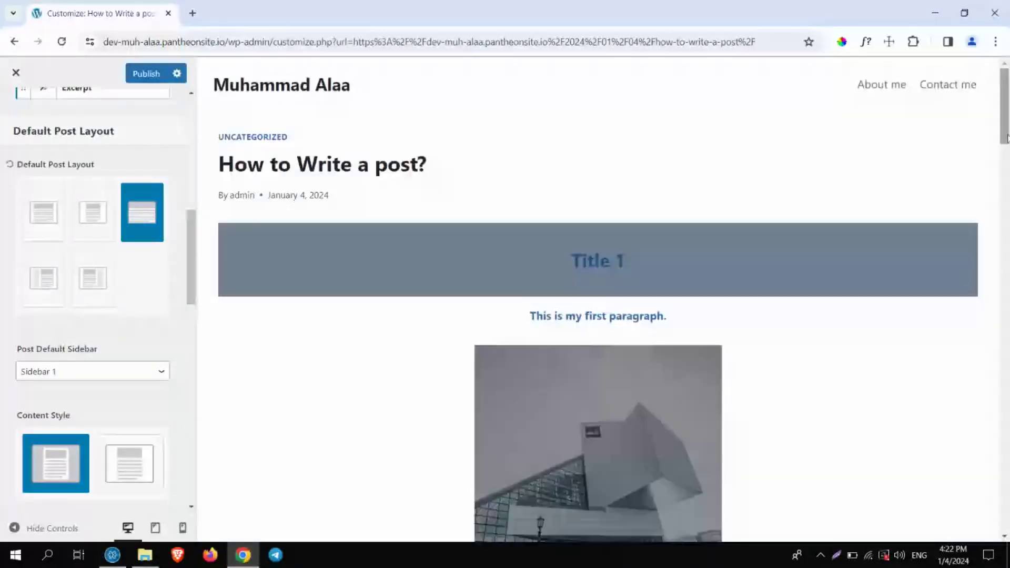
- Check the post's full-width preview, publish the customization and return to the live post
scroll(1007, 138, "down", 3)
left_click_drag(1006, 129, 984, 153)
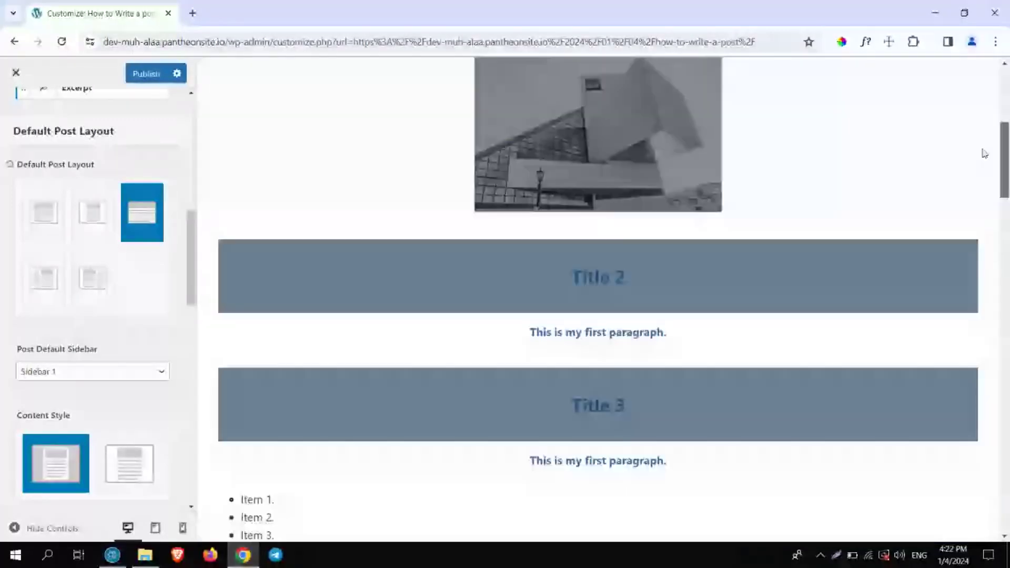
left_click(146, 78)
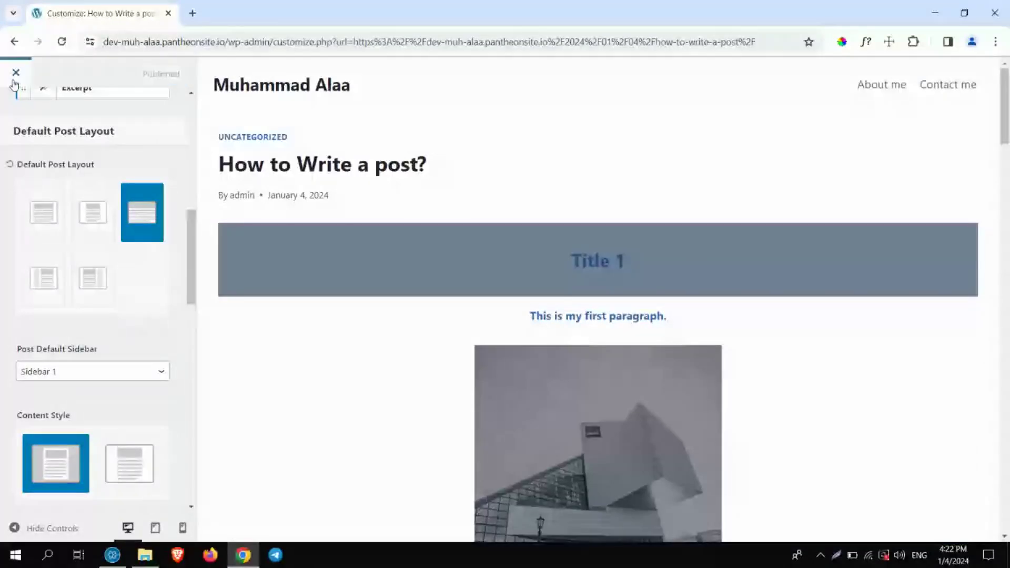
left_click(16, 73)
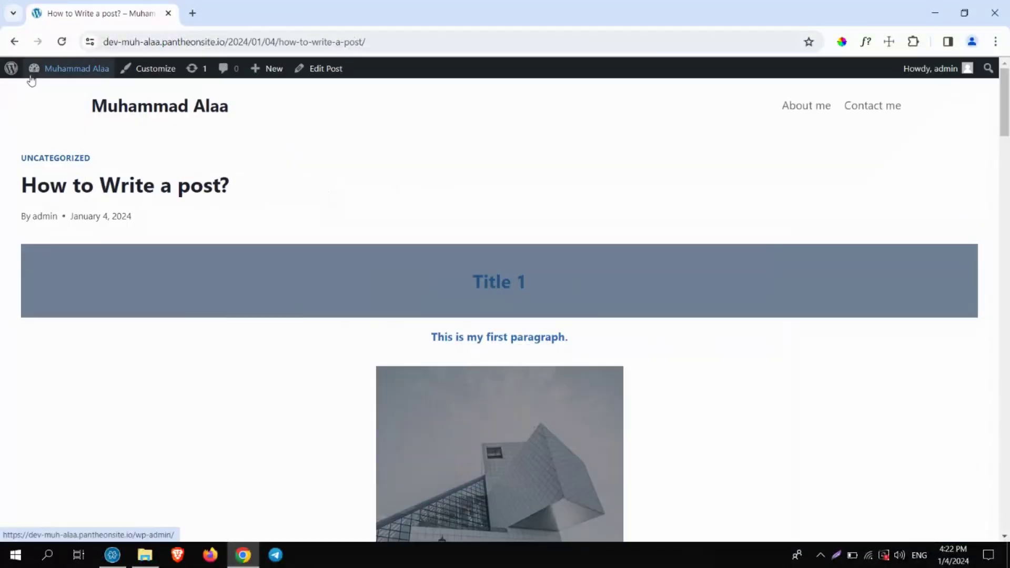
- Go to the site's admin dashboard and open the list of all pages
left_click(42, 70)
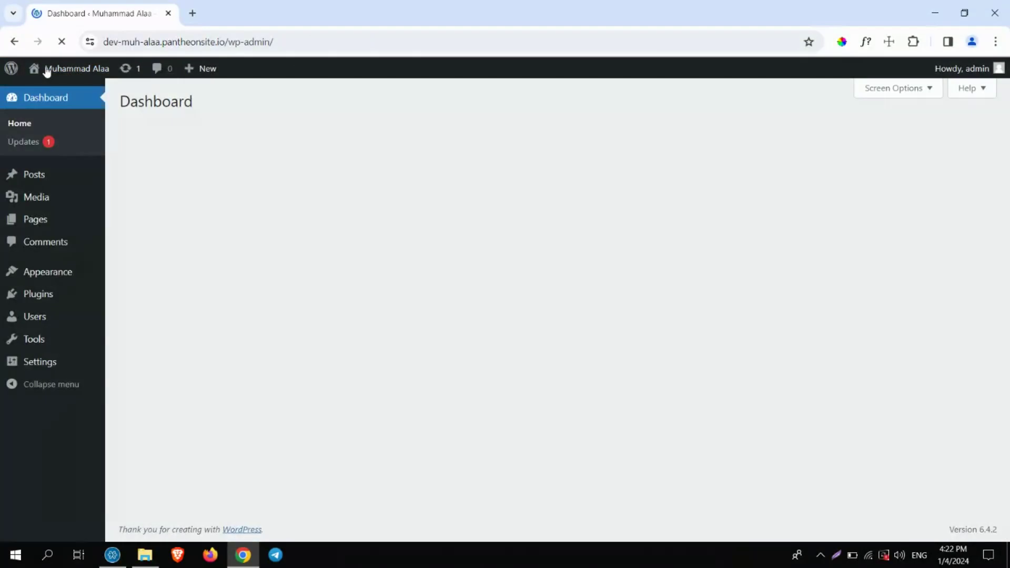
mouse_move(40, 223)
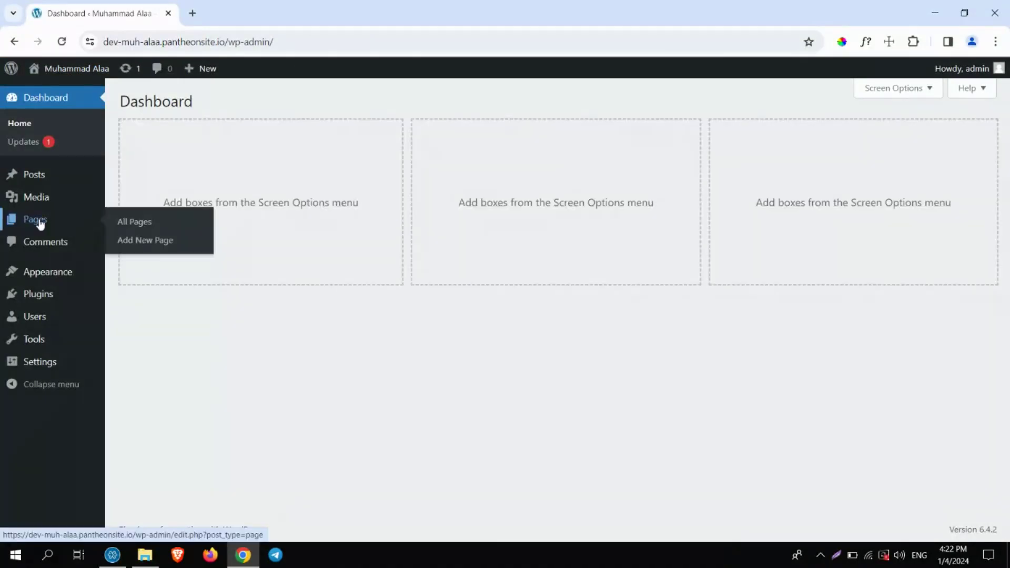
left_click(40, 223)
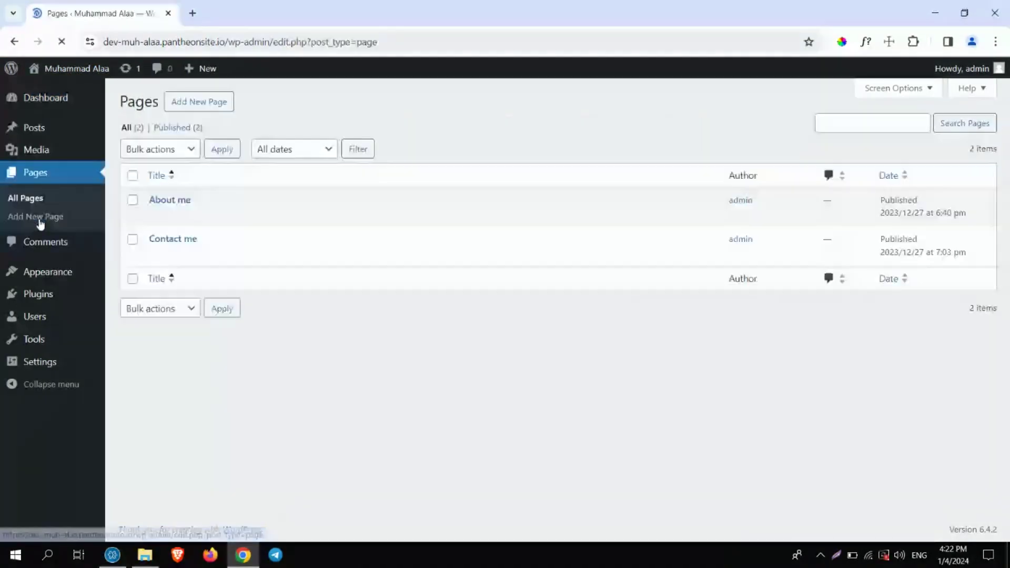
mouse_move(194, 245)
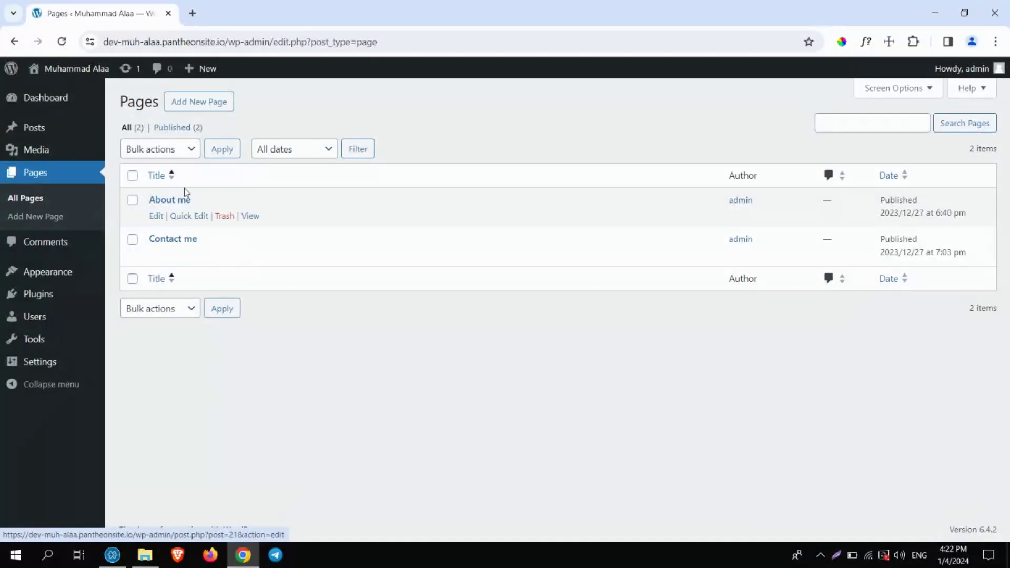
- Open the block editor for a new page to examine it, and return to the pages list without adding content
left_click(196, 105)
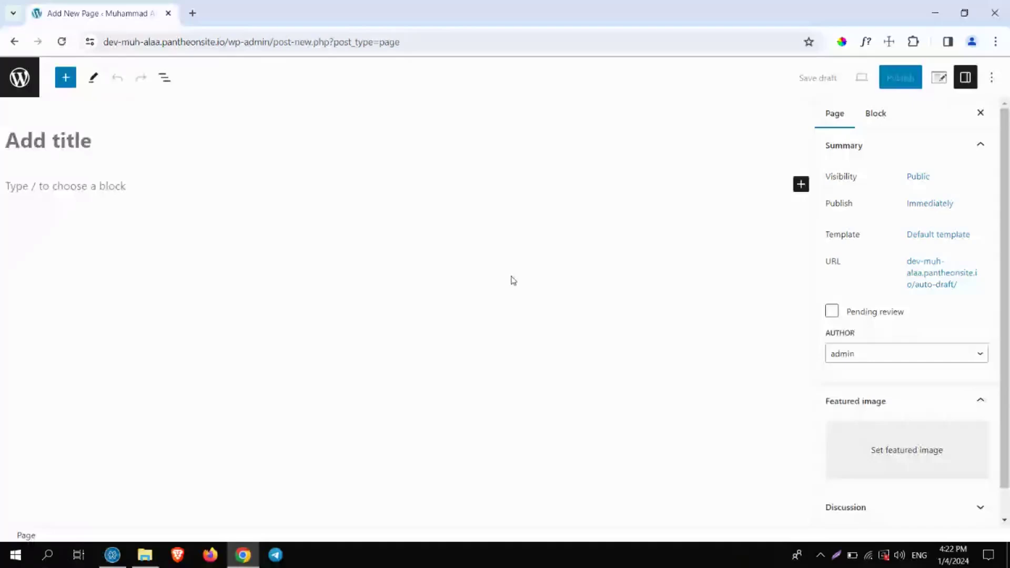
left_click(800, 186)
left_click(800, 187)
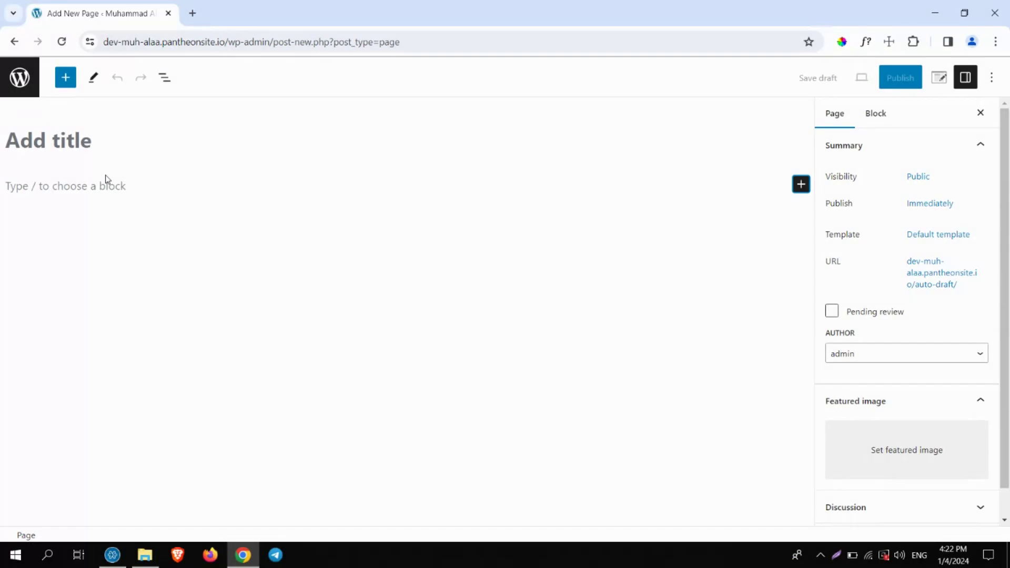
left_click(20, 79)
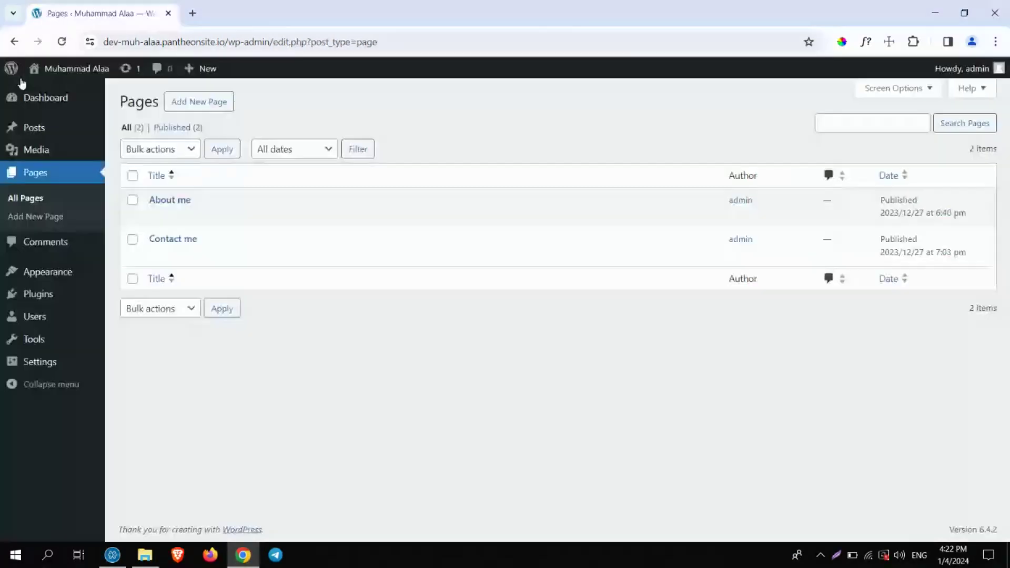
mouse_move(36, 135)
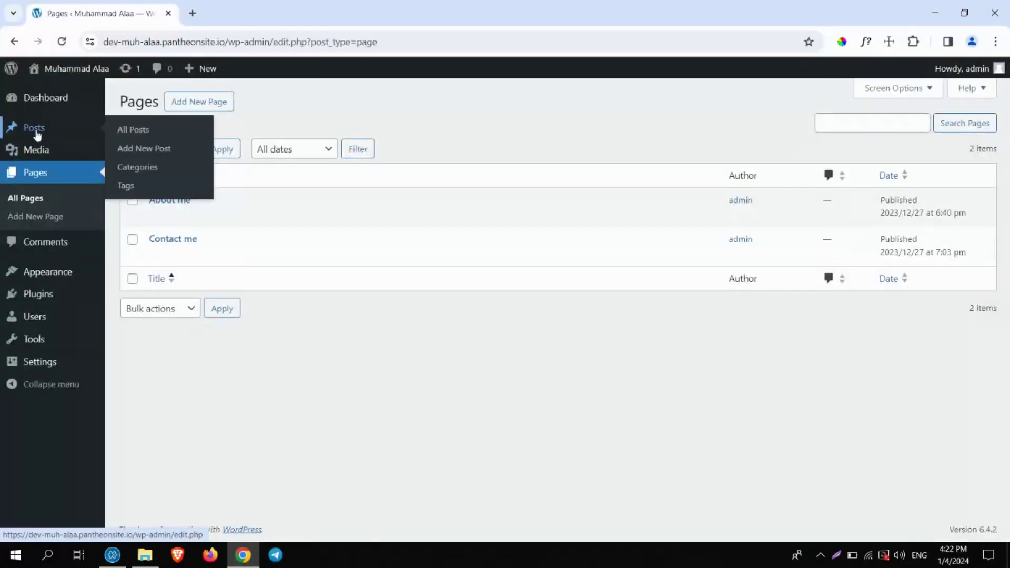